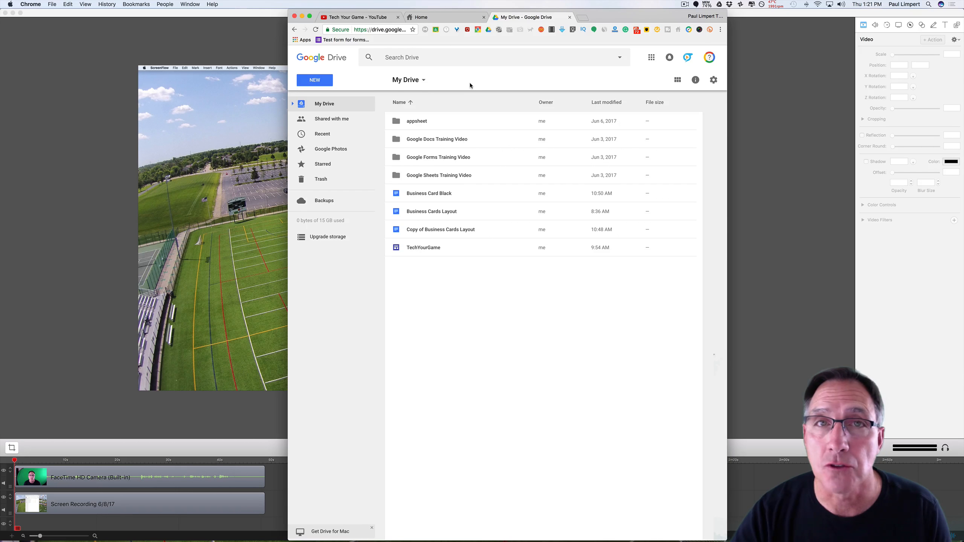
From Drive's New menu, choose More > Google Forms > From a template.
{"action": "left_click", "coordinate": [316, 83]}
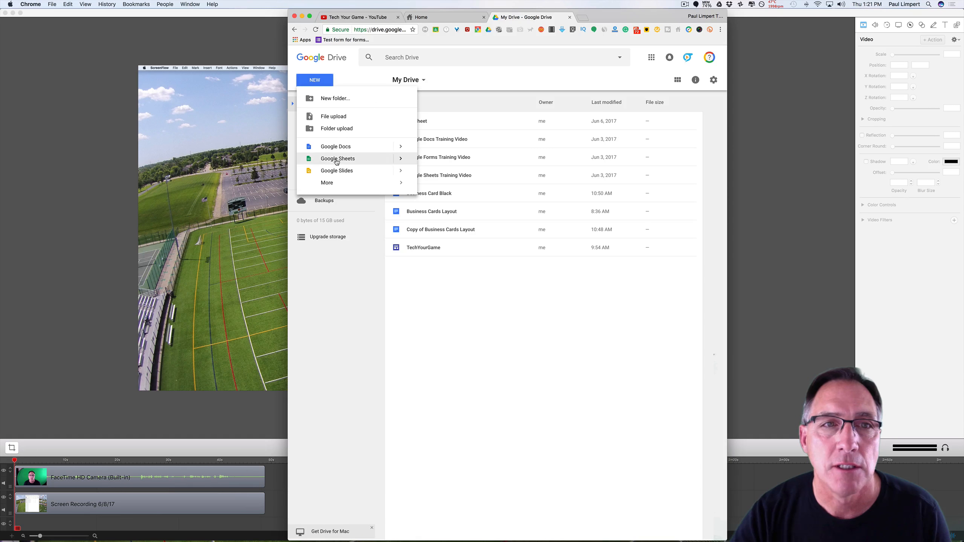
{"action": "mouse_move", "coordinate": [337, 183]}
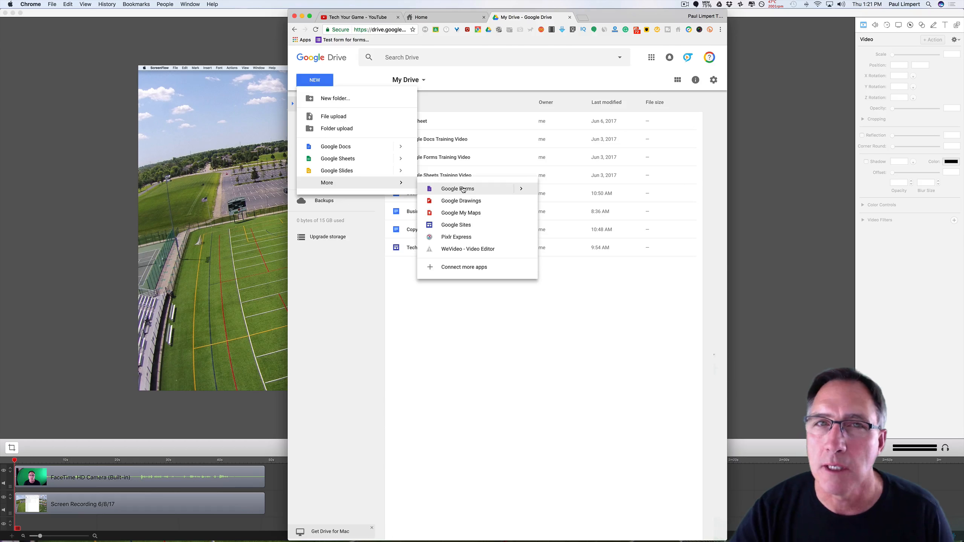
{"action": "mouse_move", "coordinate": [520, 189]}
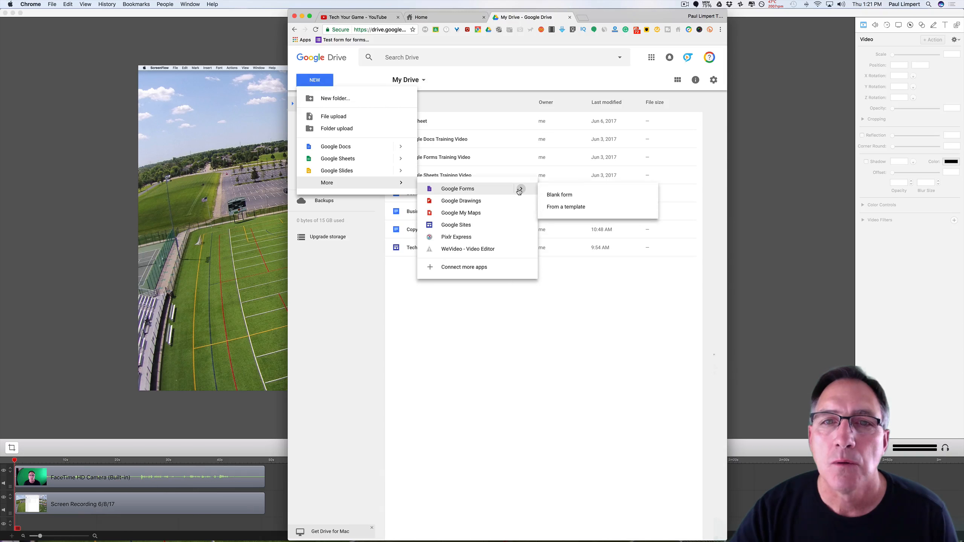
{"action": "left_click", "coordinate": [570, 207]}
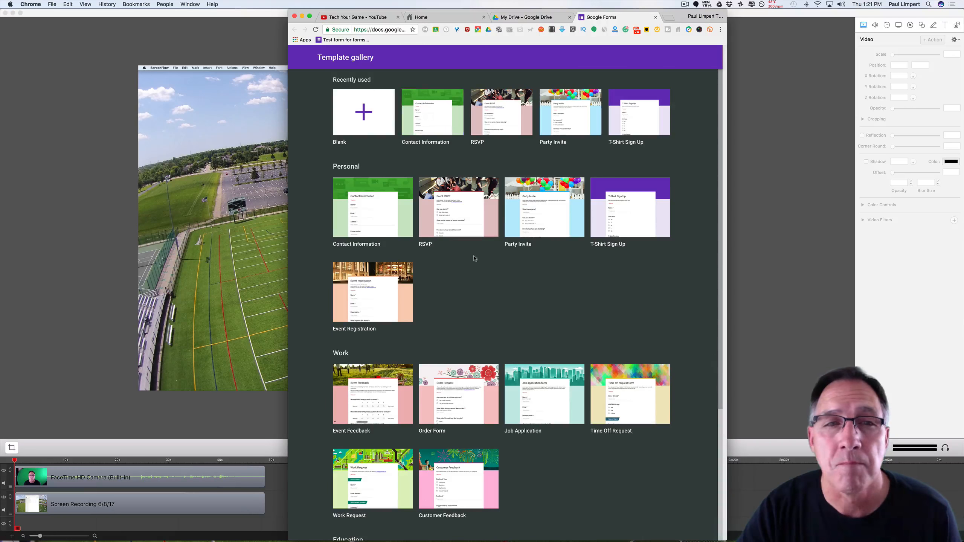
Pick the Contact Information template from the Personal section of the template gallery.
{"action": "scroll", "coordinate": [446, 129], "scroll_direction": "down", "scroll_amount": 3}
{"action": "scroll", "coordinate": [397, 153], "scroll_direction": "up", "scroll_amount": 3}
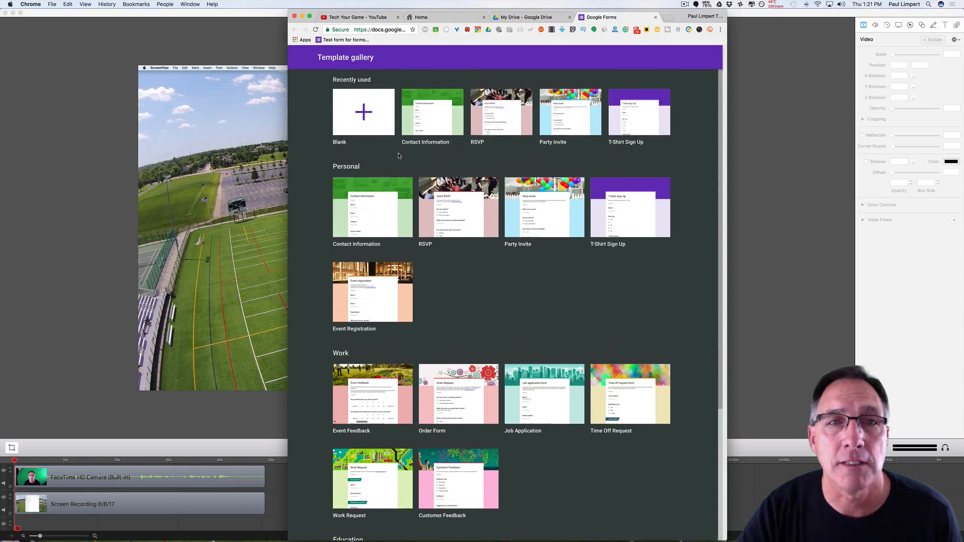
{"action": "scroll", "coordinate": [514, 282], "scroll_direction": "down", "scroll_amount": 6}
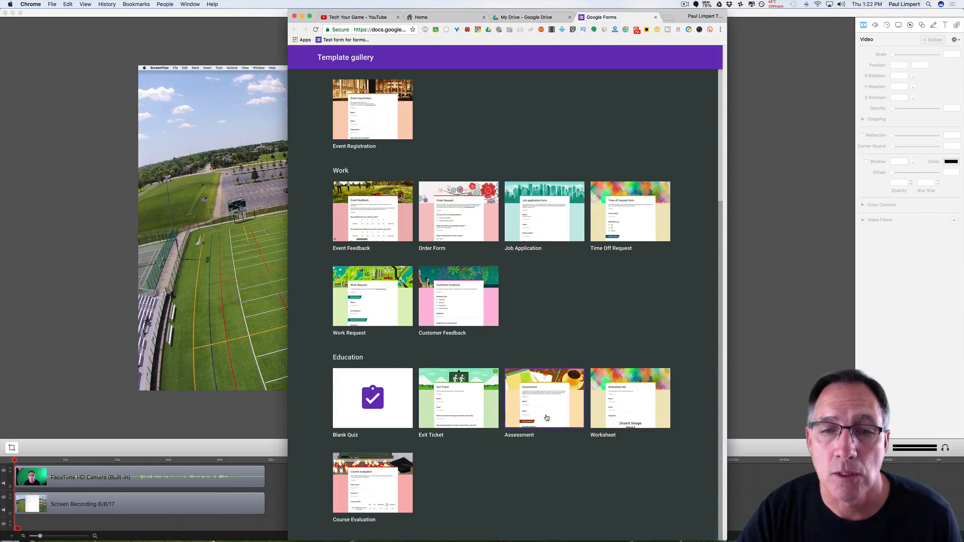
{"action": "scroll", "coordinate": [394, 469], "scroll_direction": "up", "scroll_amount": 3}
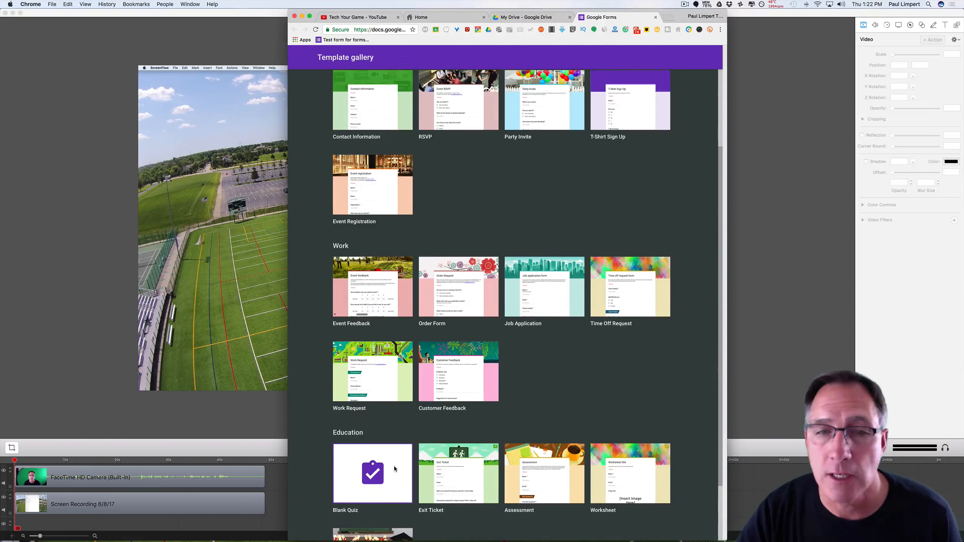
{"action": "scroll", "coordinate": [394, 469], "scroll_direction": "up", "scroll_amount": 4}
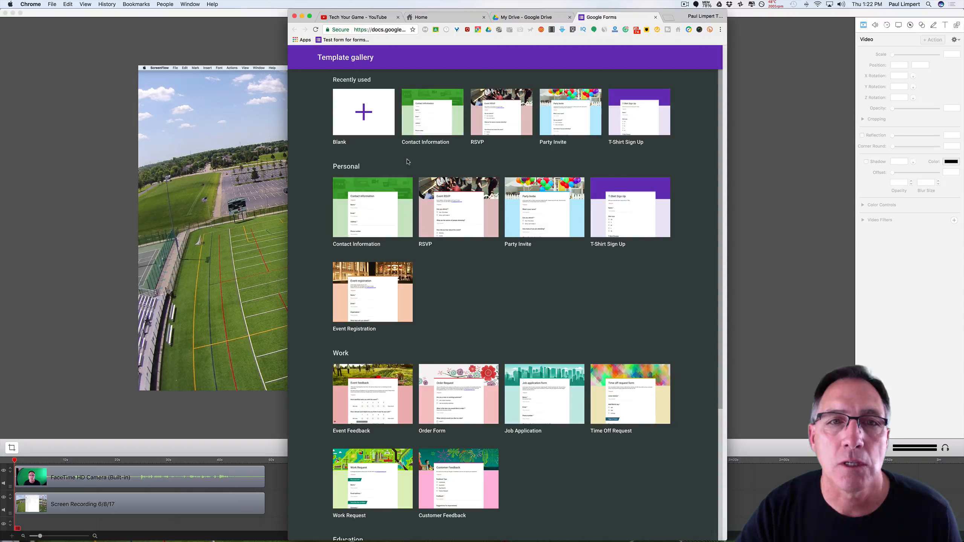
{"action": "left_click", "coordinate": [381, 212]}
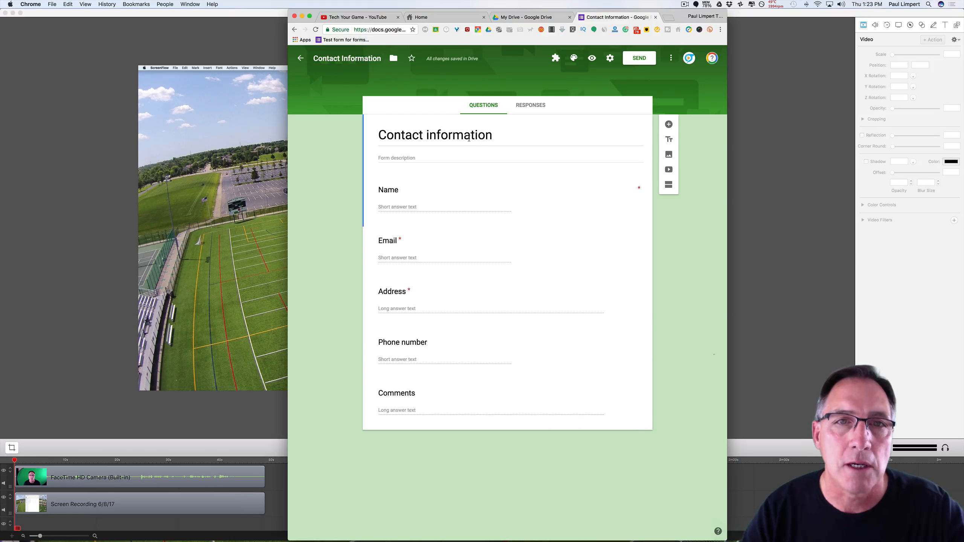
Append '-My Team' to the title so it reads 'Contact information-My Team'.
{"action": "left_click", "coordinate": [469, 138]}
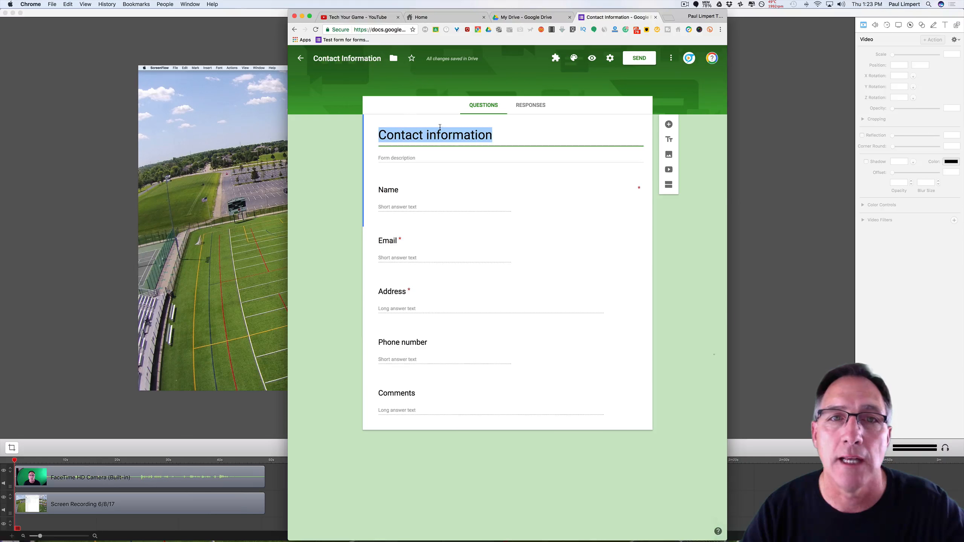
{"action": "left_click", "coordinate": [458, 136]}
{"action": "left_click_drag", "start_coordinate": [493, 136], "coordinate": [489, 136]}
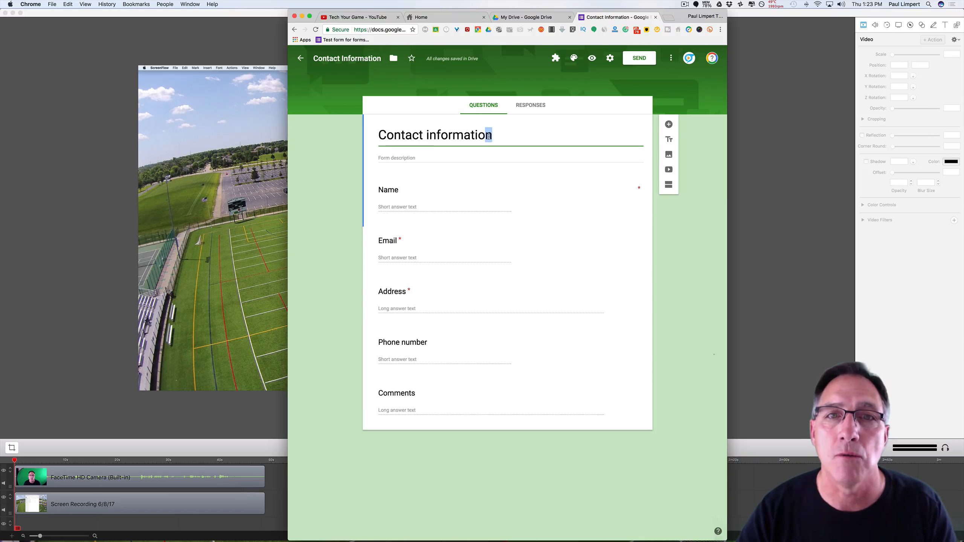
{"action": "key", "text": "Right"}
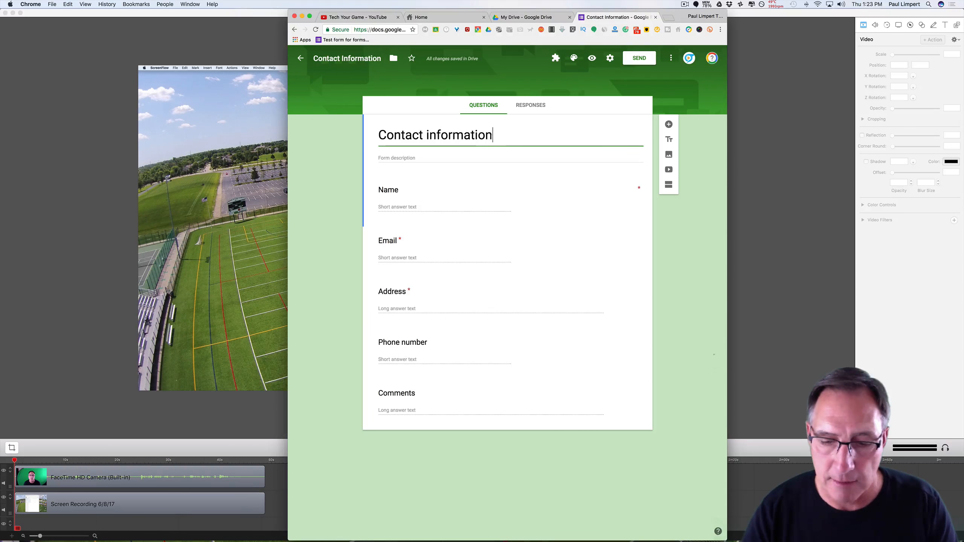
{"action": "type", "text": "-"}
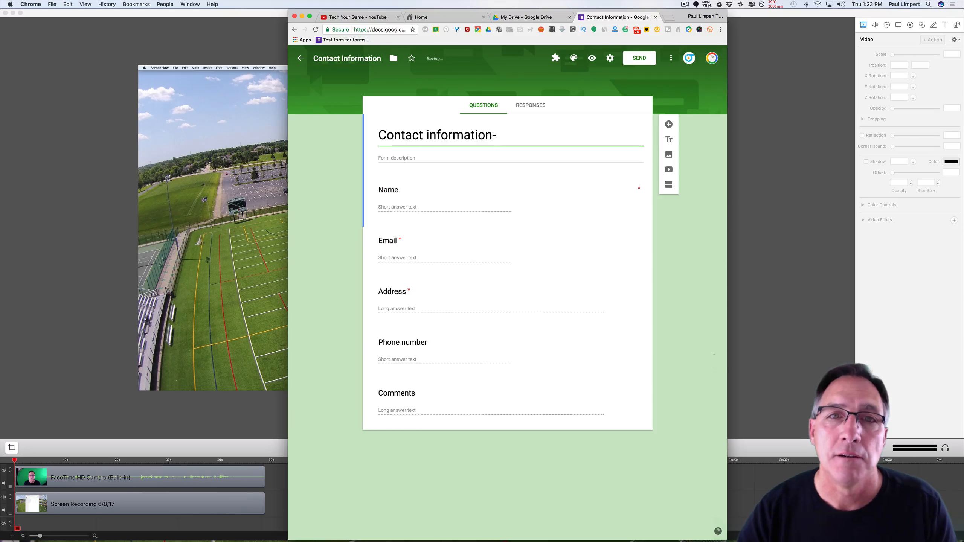
{"action": "type", "text": "My Team"}
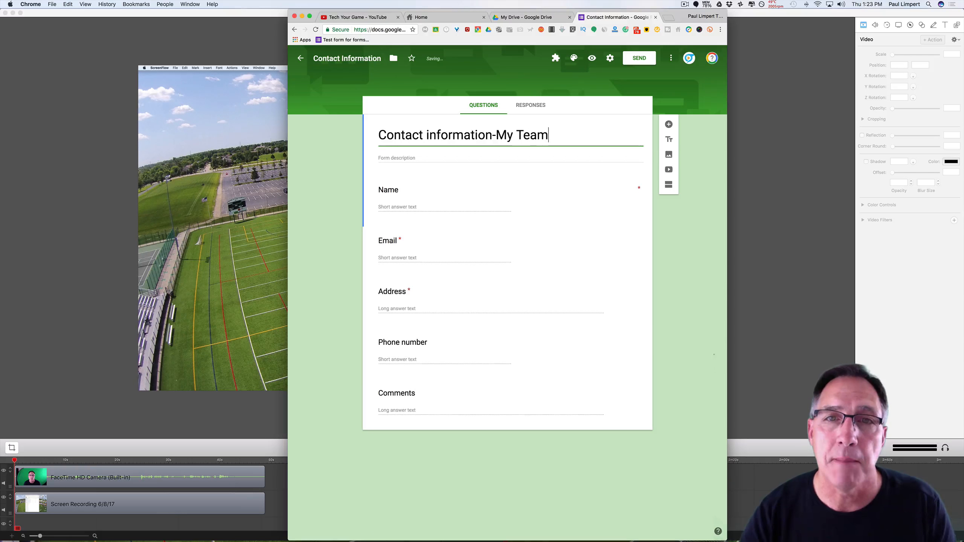
{"action": "left_click", "coordinate": [394, 157]}
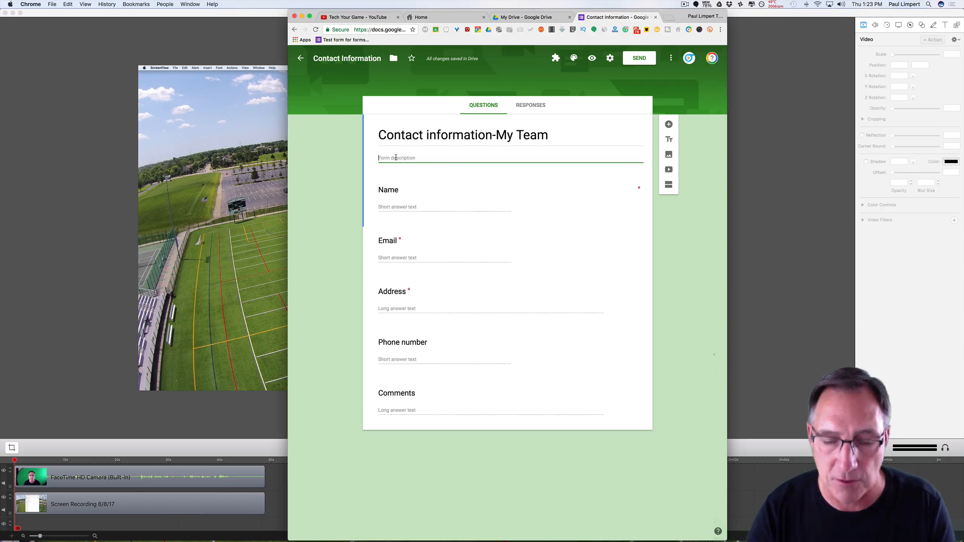
Write a description saying the info is for efficient team administration and is confidential.
{"action": "type", "text": "This form is to colle"}
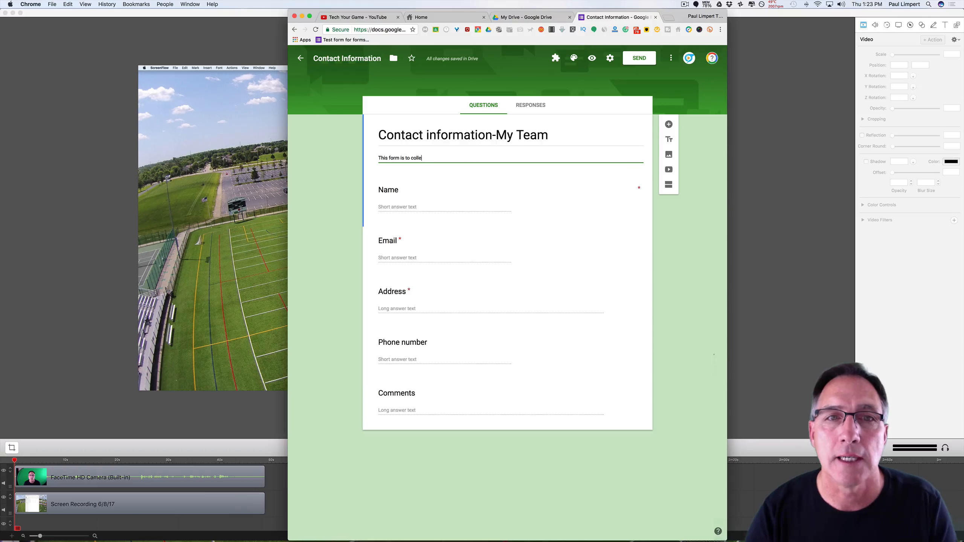
{"action": "type", "text": "ct information "}
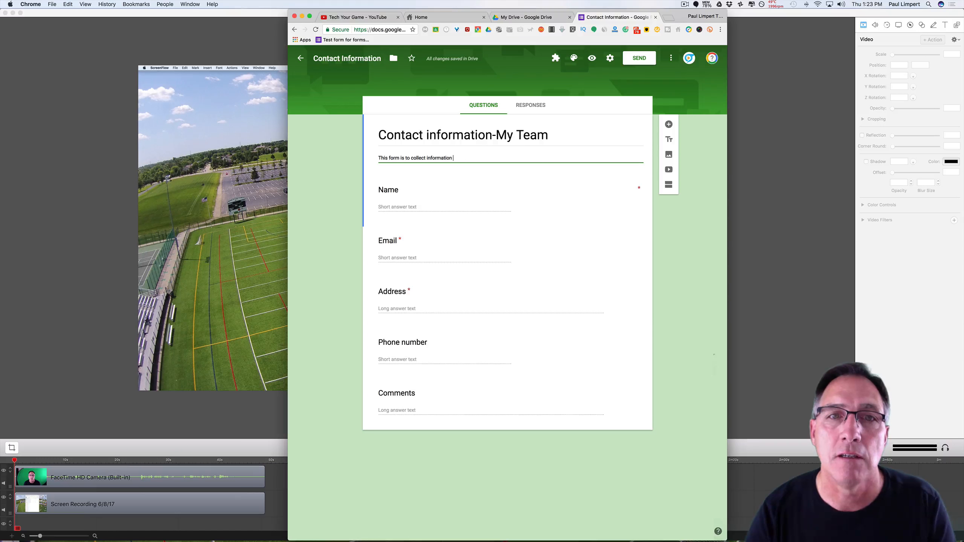
{"action": "type", "text": "that i"}
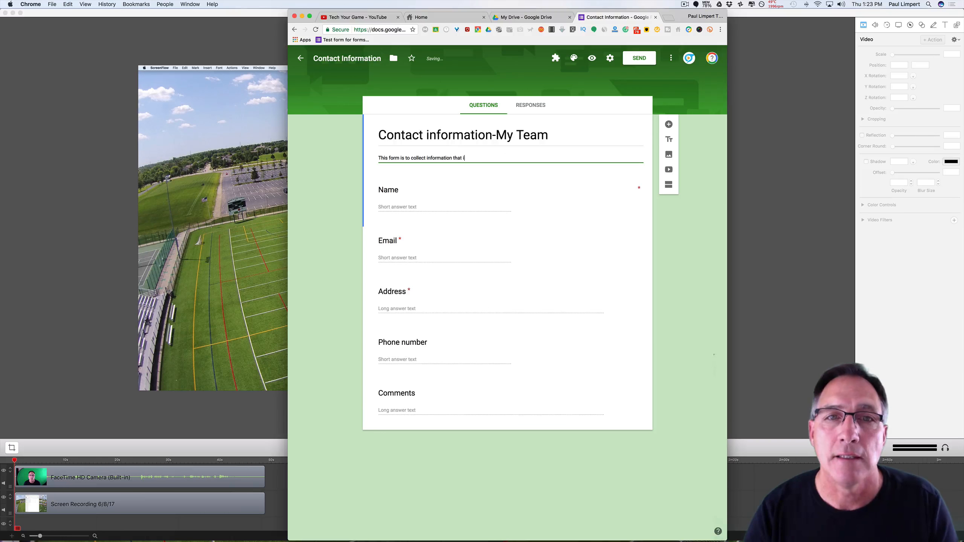
{"action": "type", "text": "s requied"}
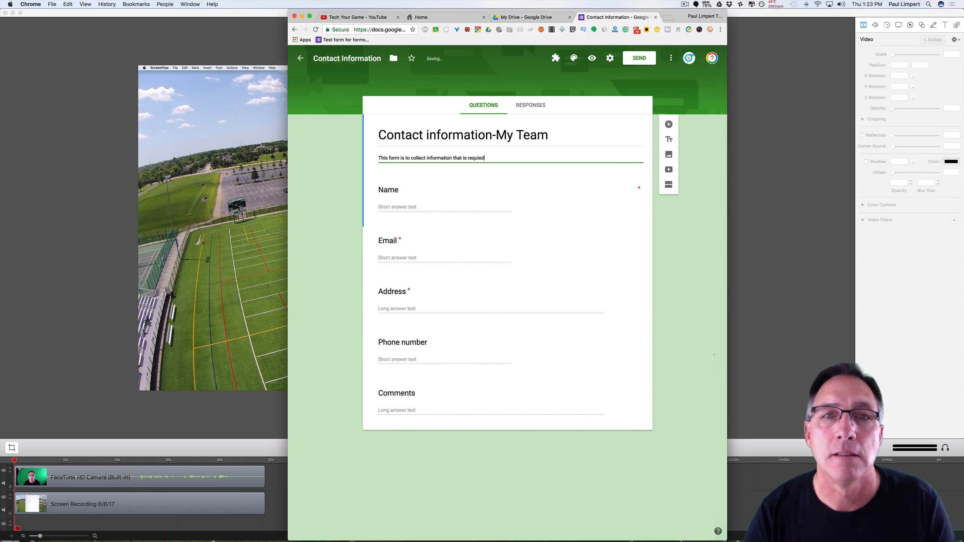
{"action": "key", "text": "BackSpace"}
{"action": "key", "text": "BackSpace"}
{"action": "type", "text": "r"}
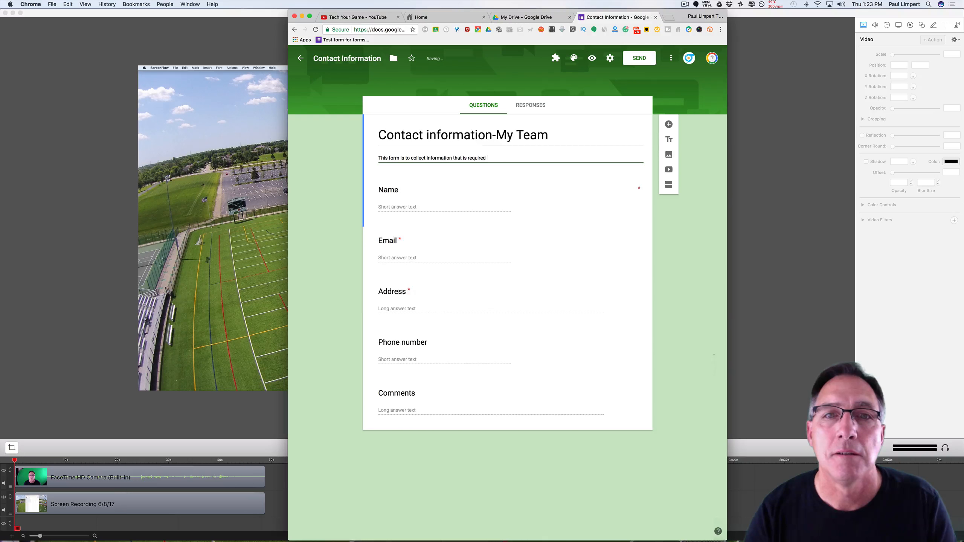
{"action": "type", "text": "for efficient adminstation of thed"}
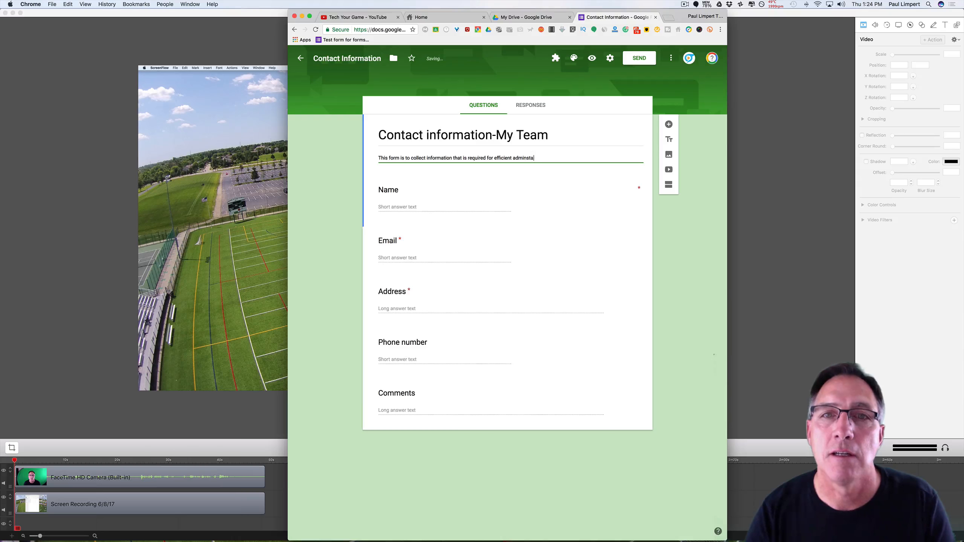
{"action": "type", "text": "e "}
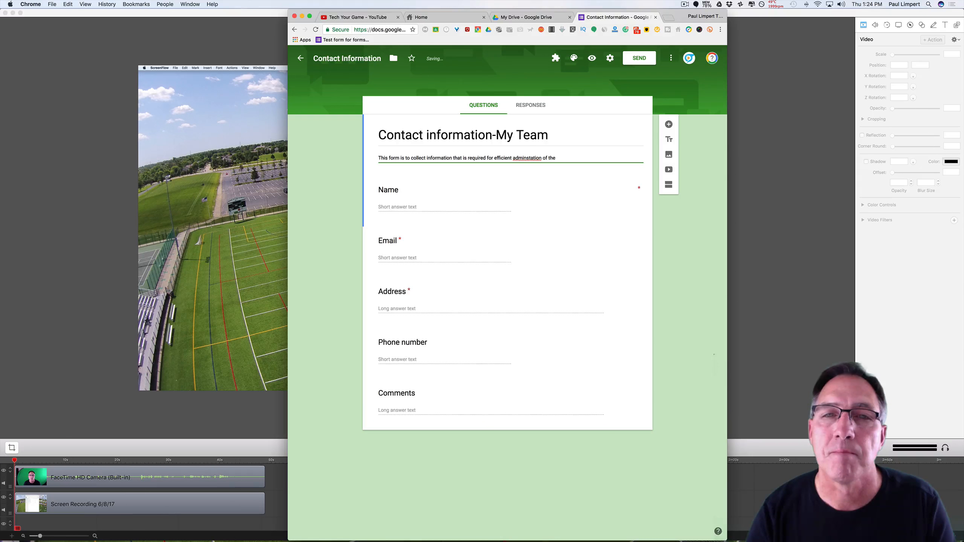
{"action": "type", "text": "team.  Y"}
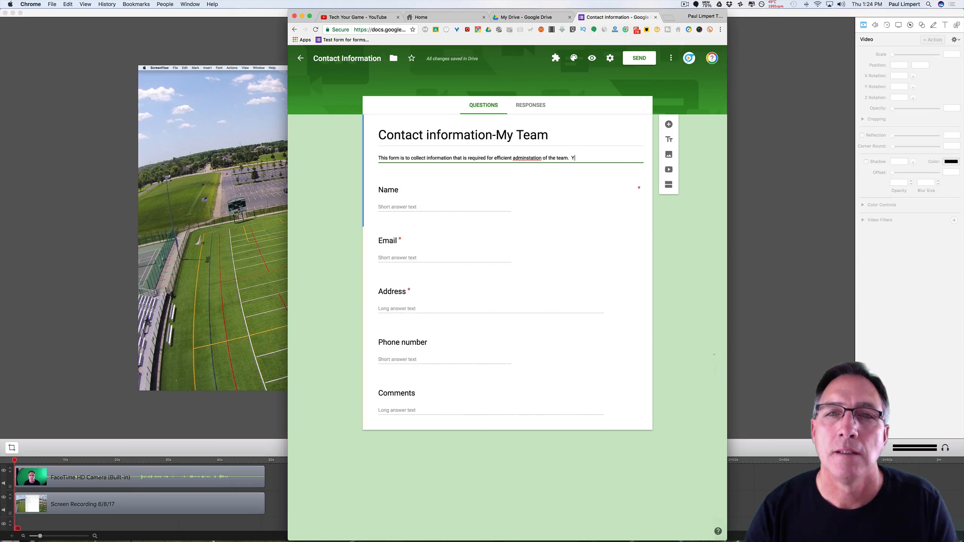
{"action": "type", "text": "our information is con"}
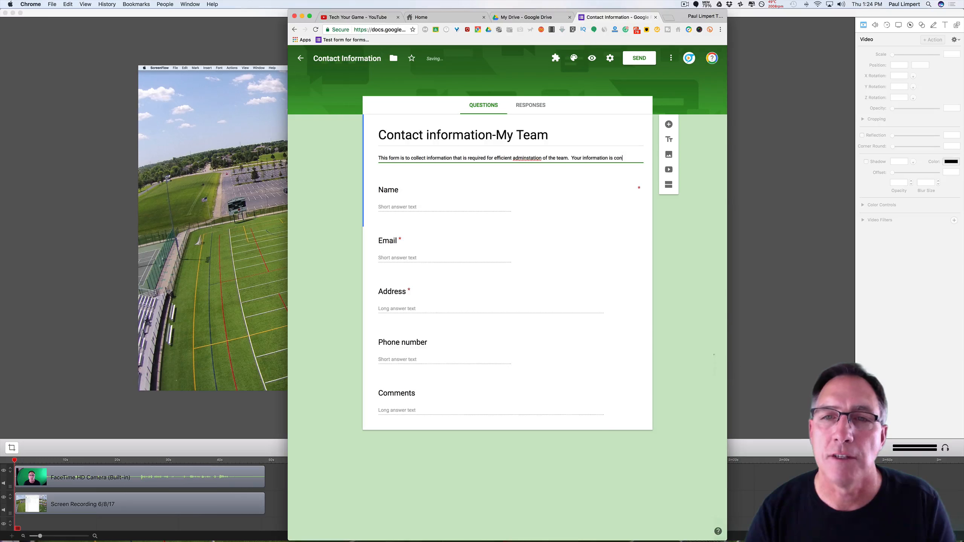
{"action": "type", "text": "fiden"}
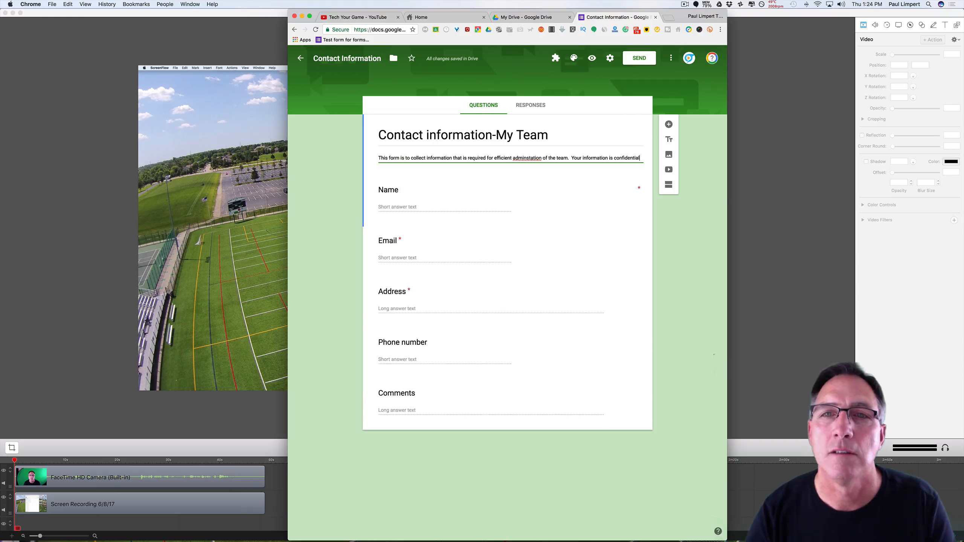
{"action": "type", "text": "tial"}
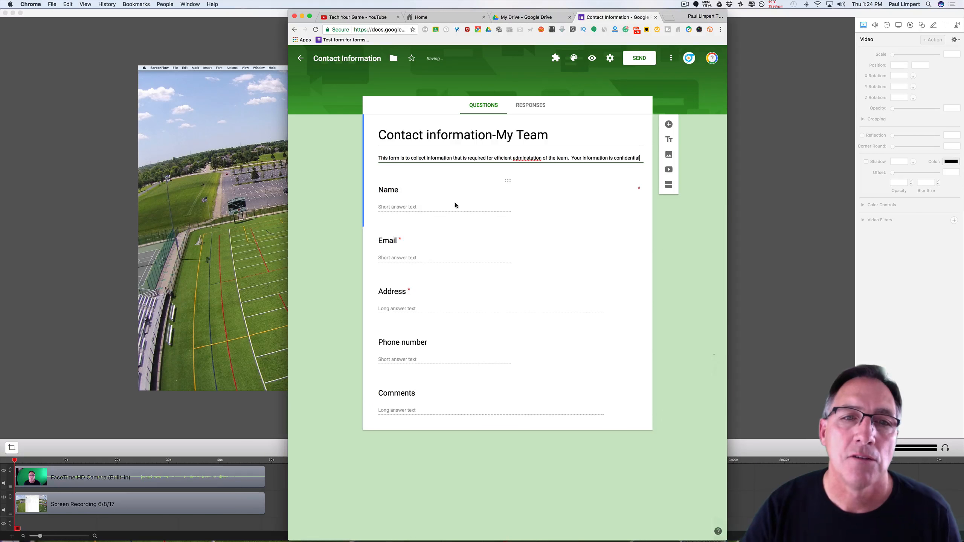
{"action": "left_click", "coordinate": [397, 208]}
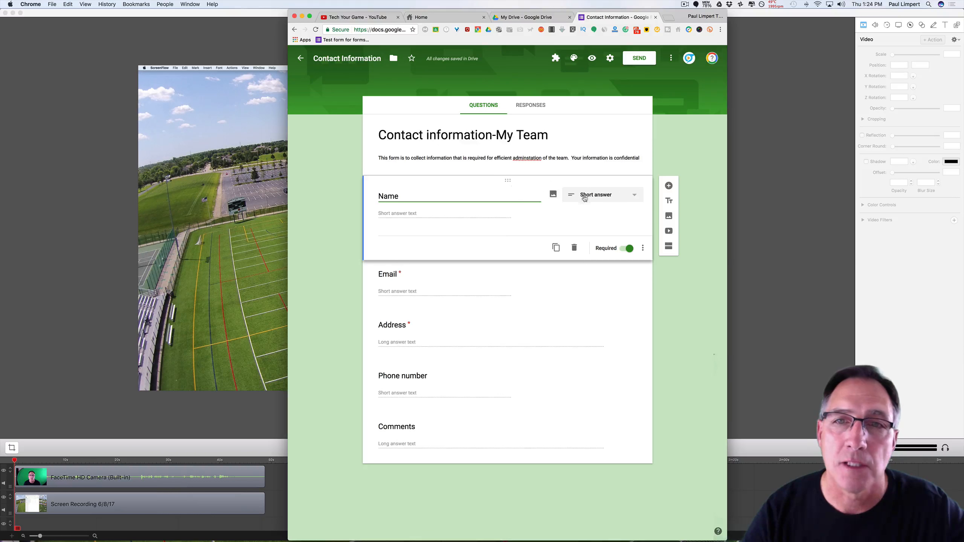
{"action": "left_click", "coordinate": [667, 143]}
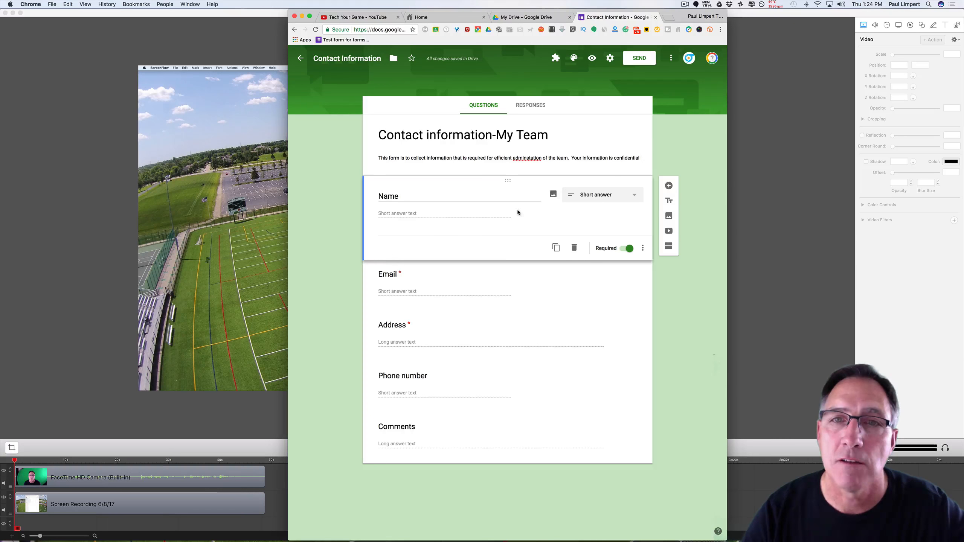
{"action": "left_click", "coordinate": [458, 290]}
{"action": "left_click", "coordinate": [468, 362]}
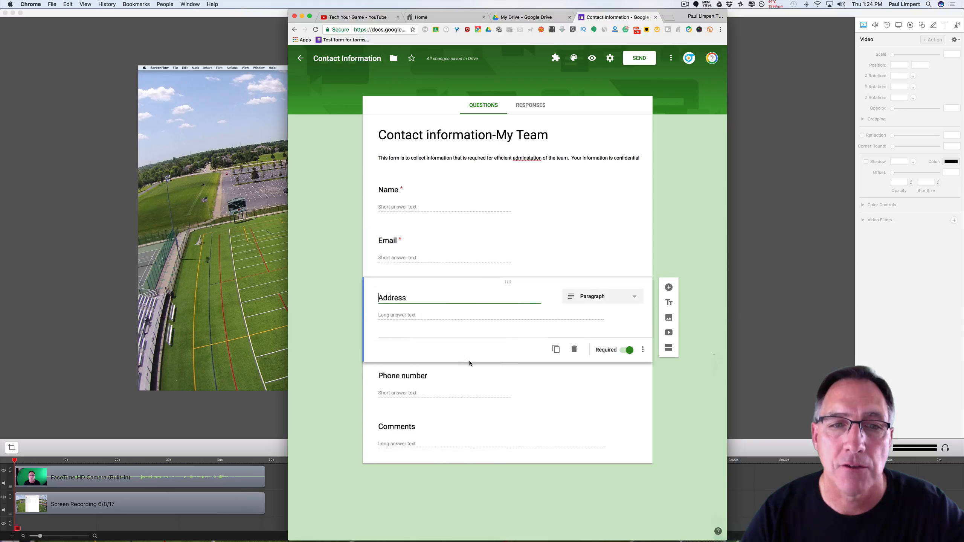
{"action": "left_click", "coordinate": [468, 381]}
{"action": "left_click", "coordinate": [468, 431]}
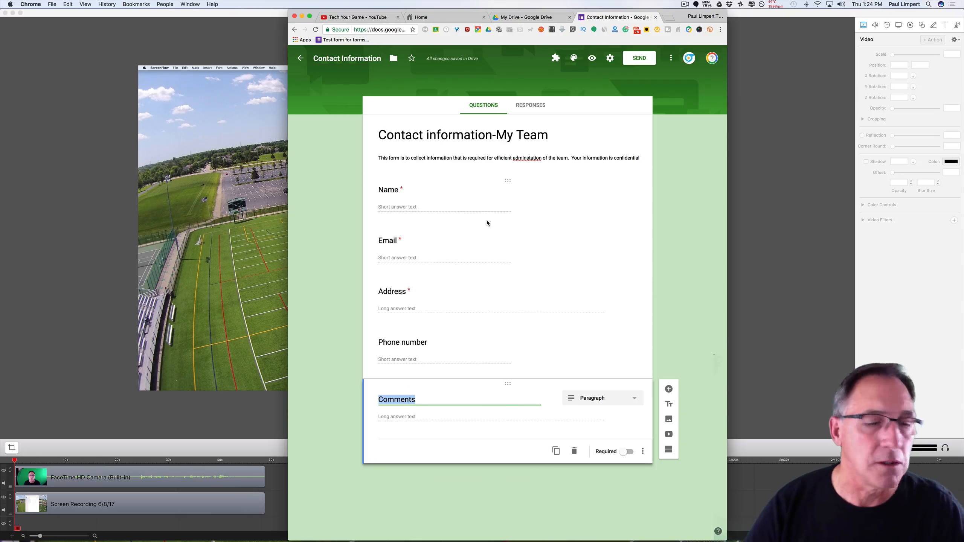
{"action": "left_click", "coordinate": [439, 203]}
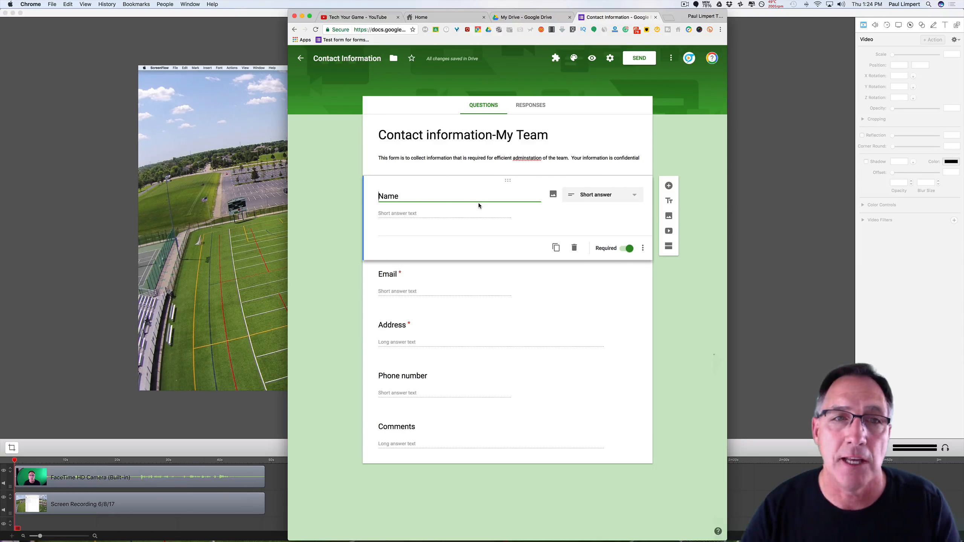
Rename the first question from Name to Last Name.
{"action": "left_click_drag", "start_coordinate": [405, 199], "coordinate": [379, 197]}
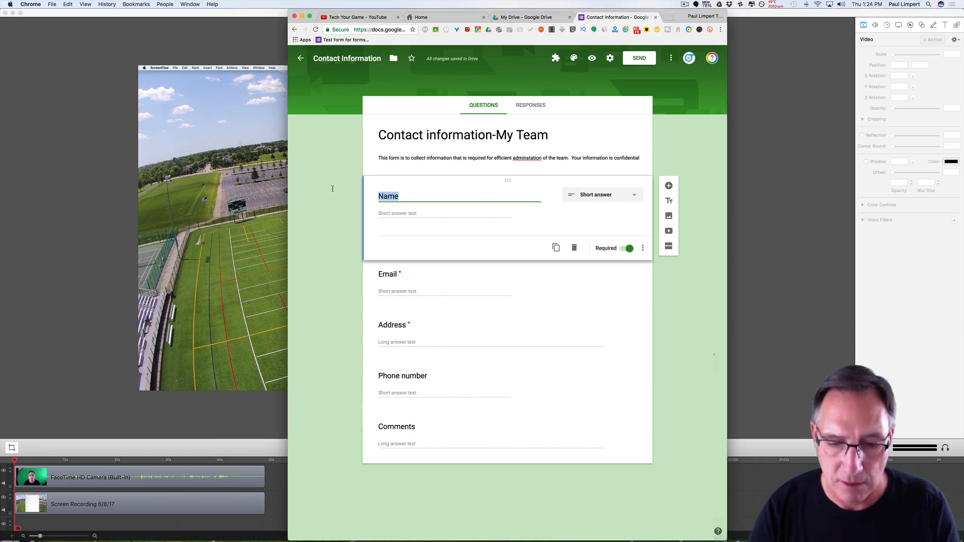
{"action": "type", "text": "Last Name"}
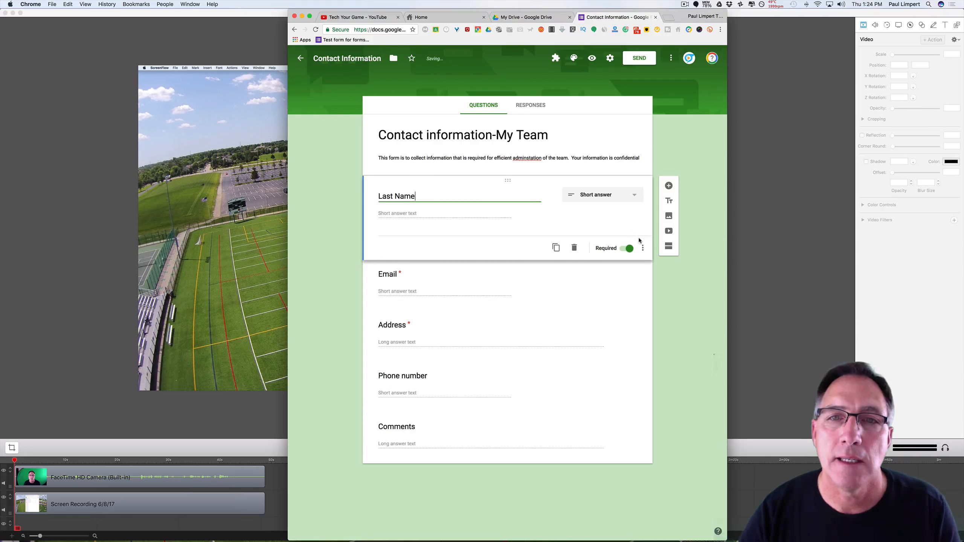
{"action": "left_click", "coordinate": [596, 217]}
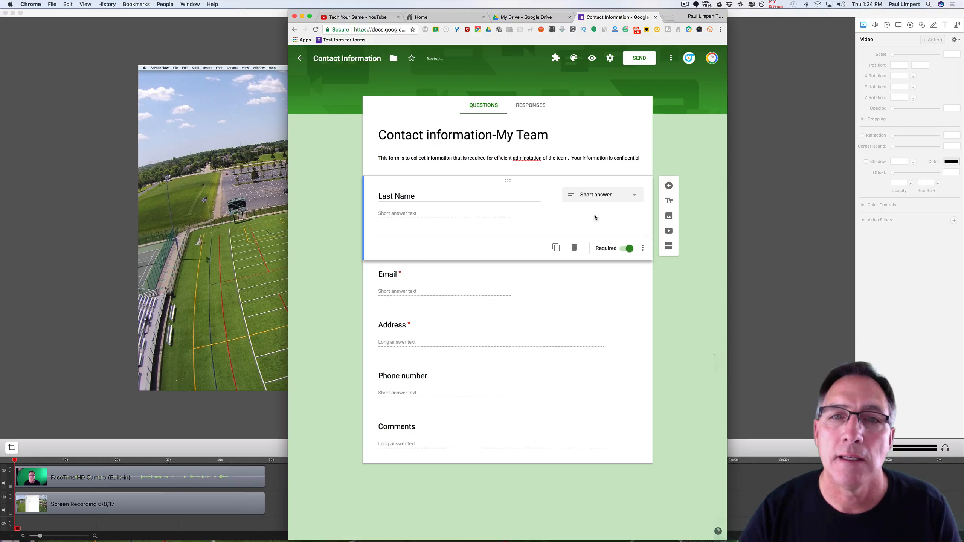
Try Paragraph for Last Name, revert it to Short answer, and toggle Required.
{"action": "left_click", "coordinate": [629, 198]}
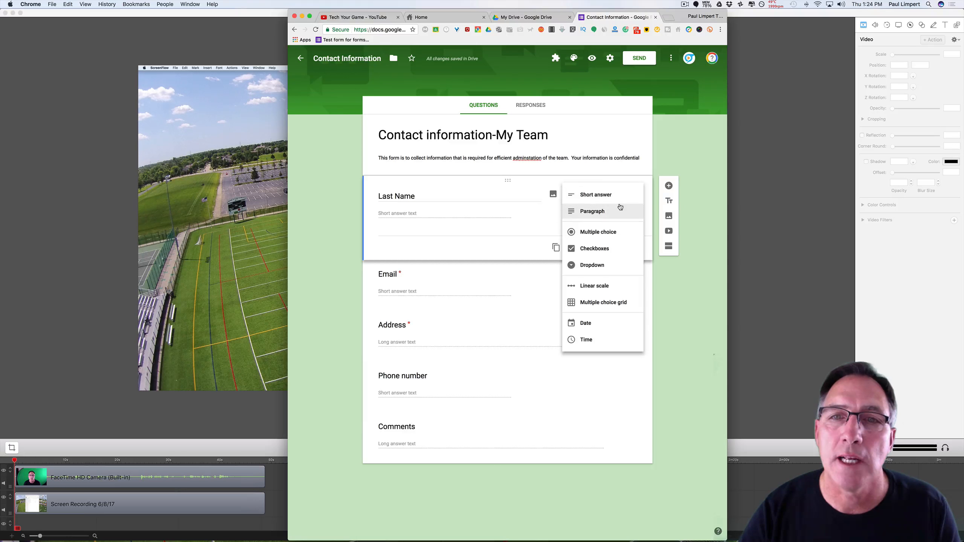
{"action": "left_click", "coordinate": [610, 201]}
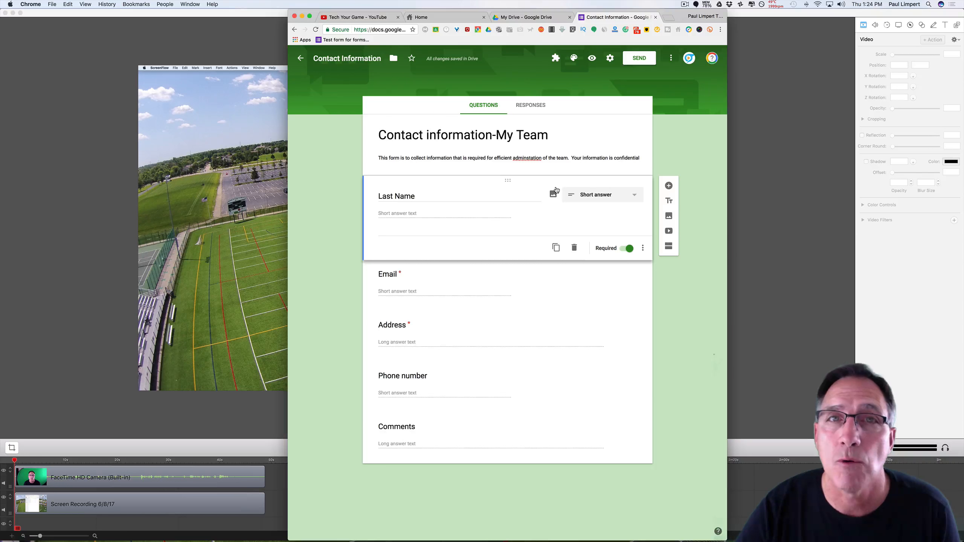
{"action": "left_click", "coordinate": [631, 195]}
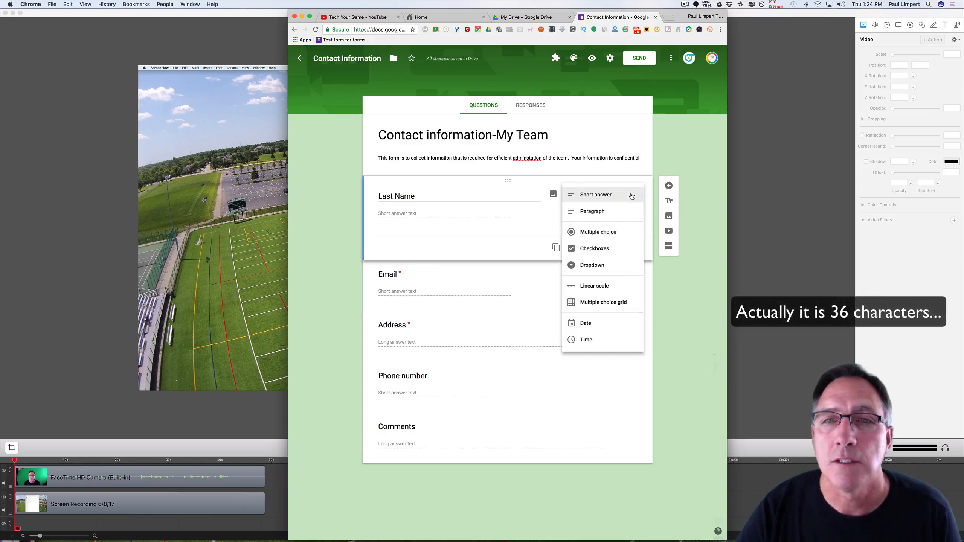
{"action": "left_click", "coordinate": [615, 212]}
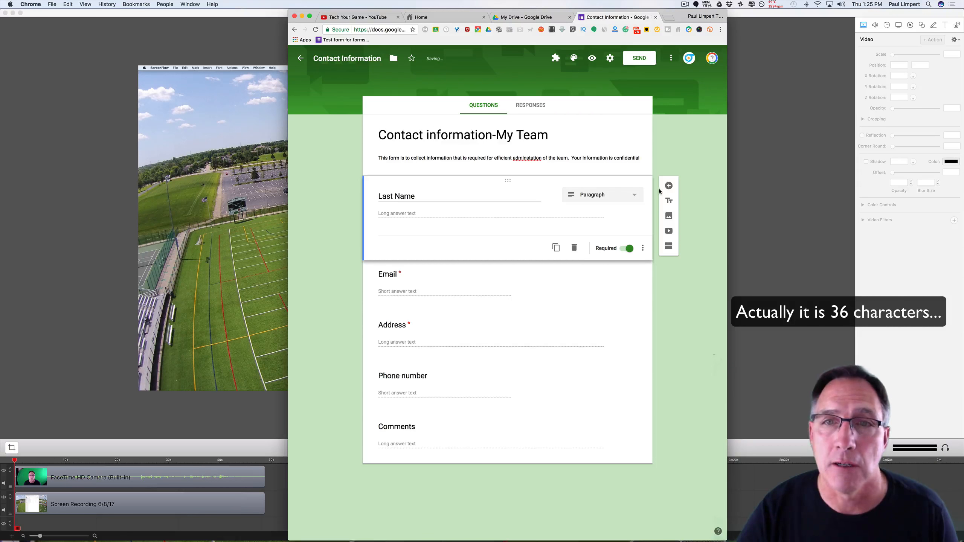
{"action": "left_click", "coordinate": [633, 195]}
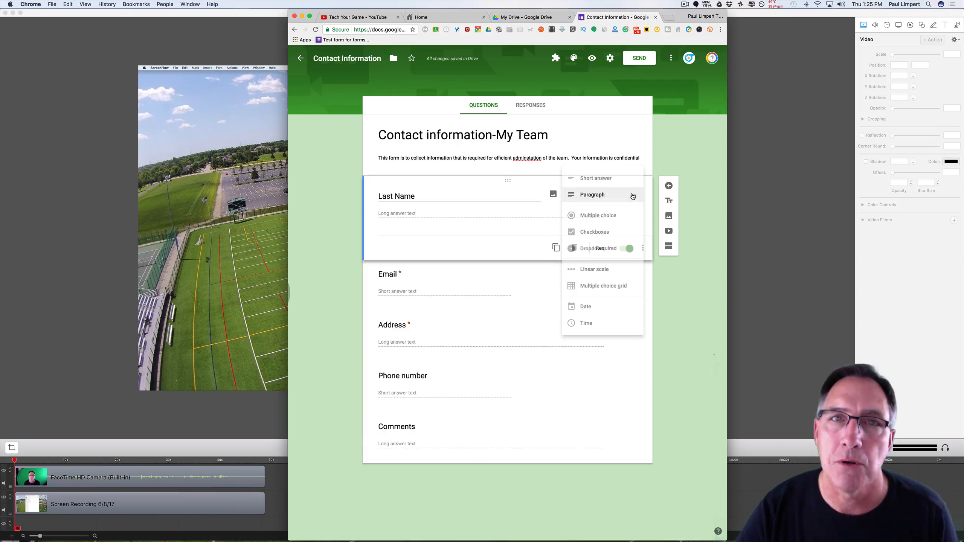
{"action": "left_click", "coordinate": [623, 179]}
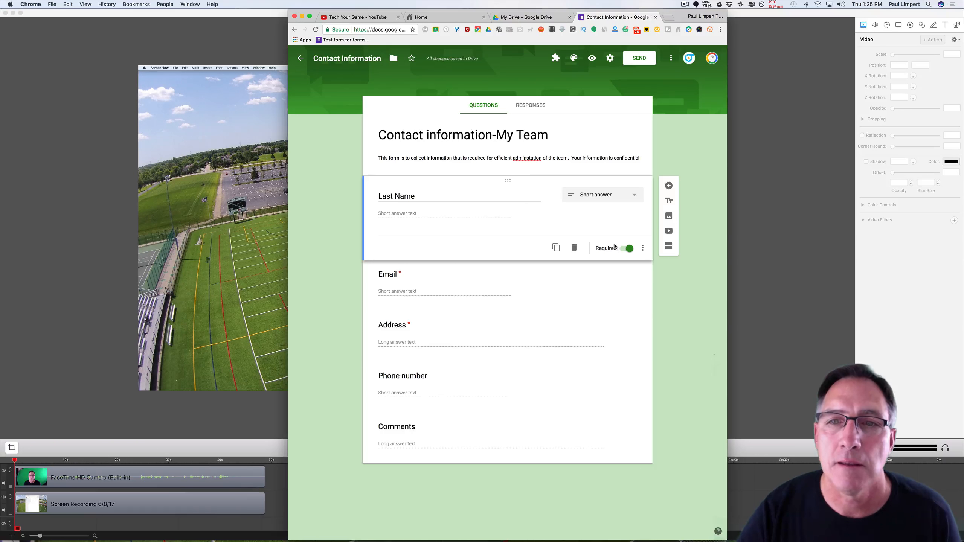
{"action": "left_click", "coordinate": [625, 250]}
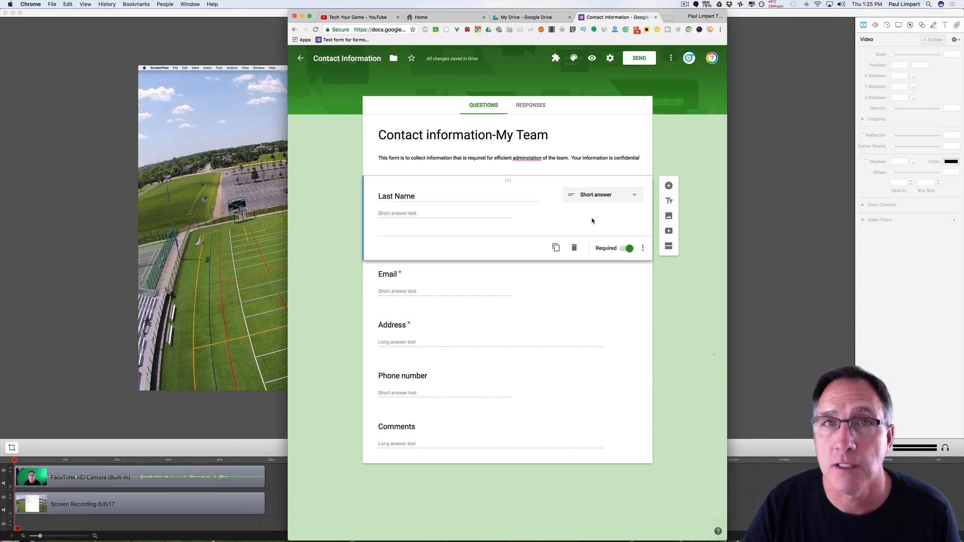
{"action": "left_click", "coordinate": [643, 251]}
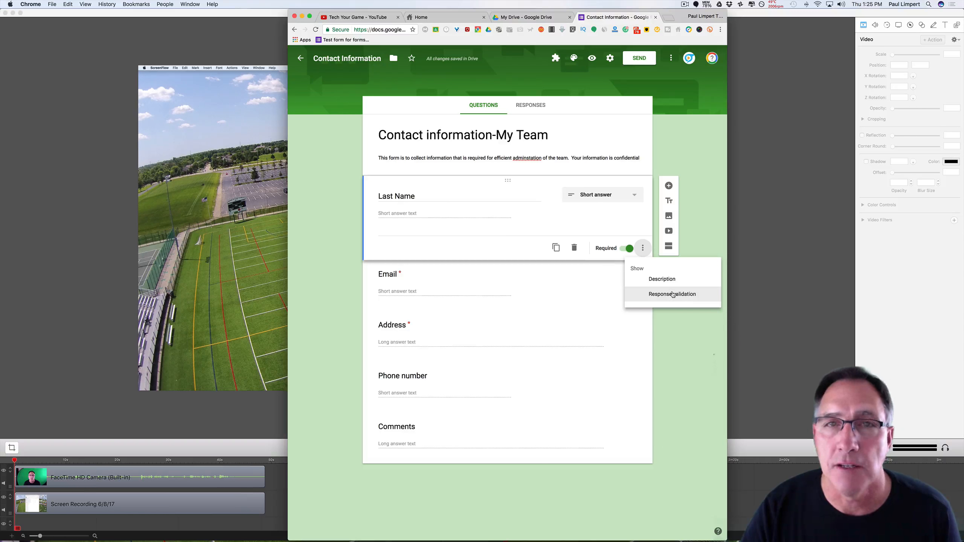
{"action": "left_click", "coordinate": [644, 249]}
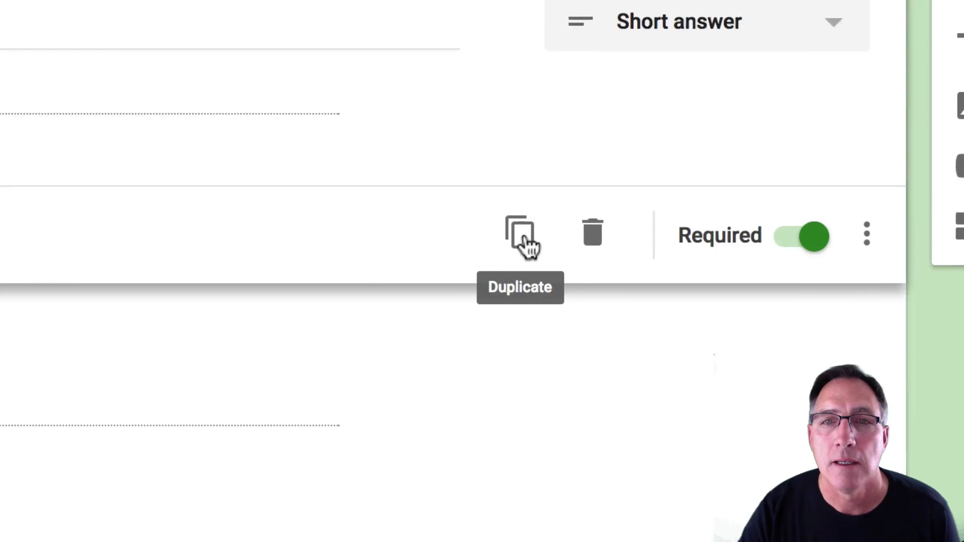
Duplicate the Last Name question and retitle the copy First Name.
{"action": "left_click", "coordinate": [557, 249]}
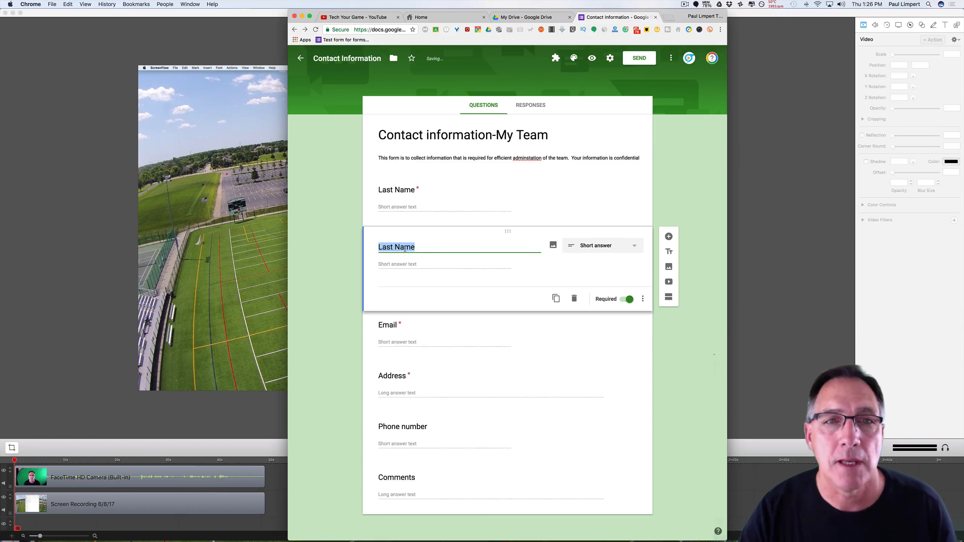
{"action": "left_click", "coordinate": [383, 249]}
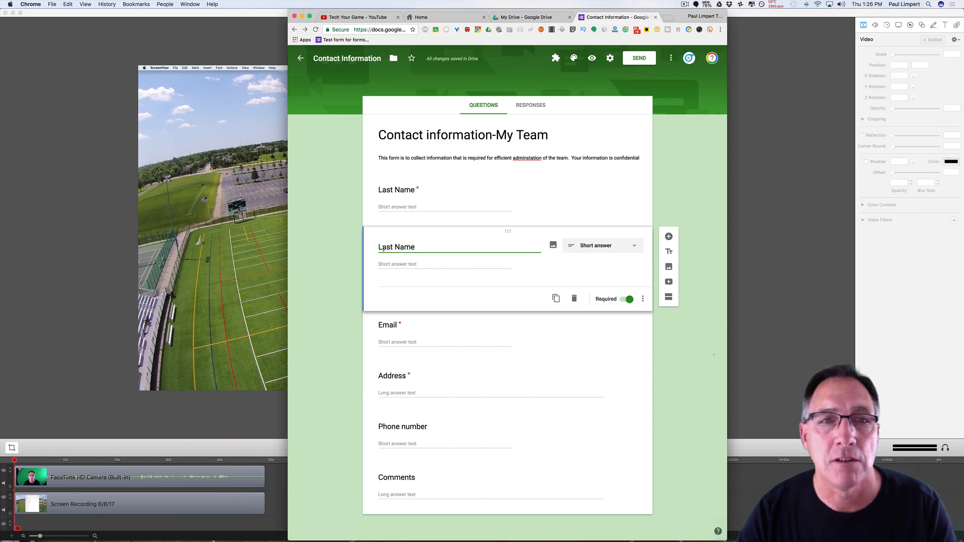
{"action": "double_click", "coordinate": [383, 249]}
{"action": "type", "text": "F"}
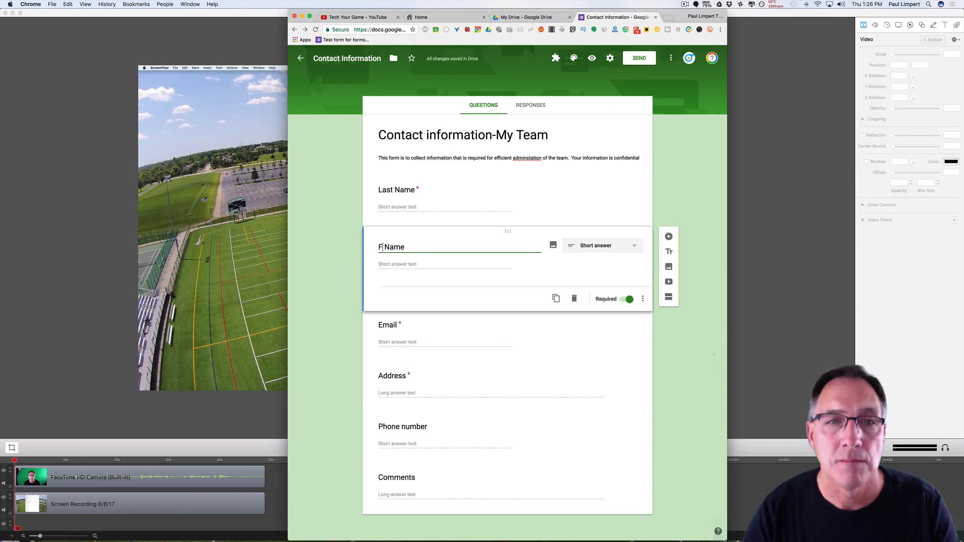
{"action": "type", "text": "irst"}
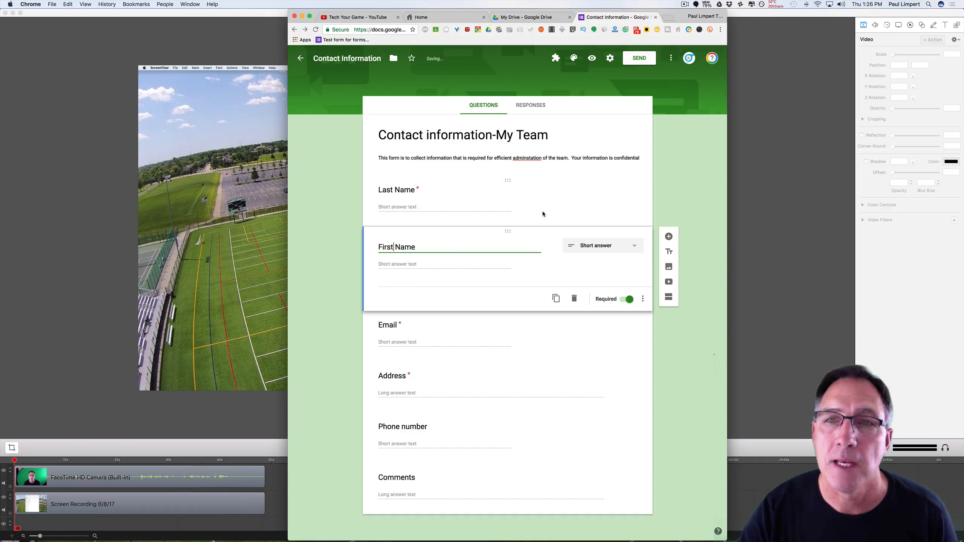
{"action": "left_click", "coordinate": [695, 191]}
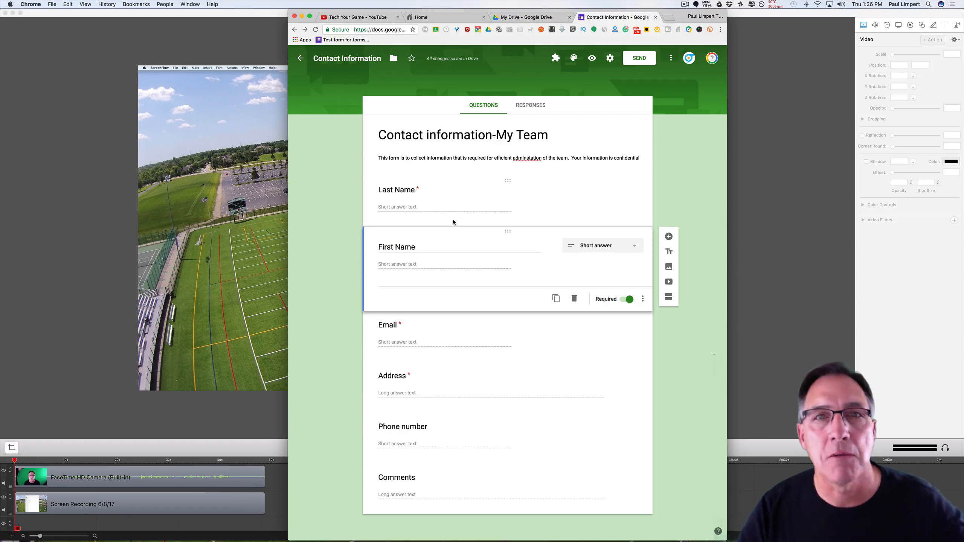
Prefix the Email question title with 'Player' so it reads Player Email.
{"action": "left_click", "coordinate": [426, 318]}
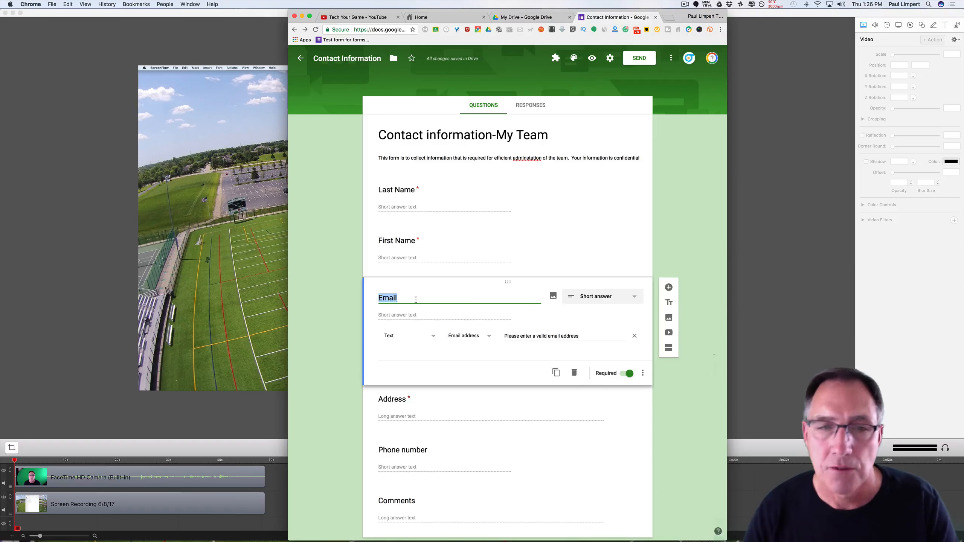
{"action": "key", "text": "Left"}
{"action": "type", "text": "Player"}
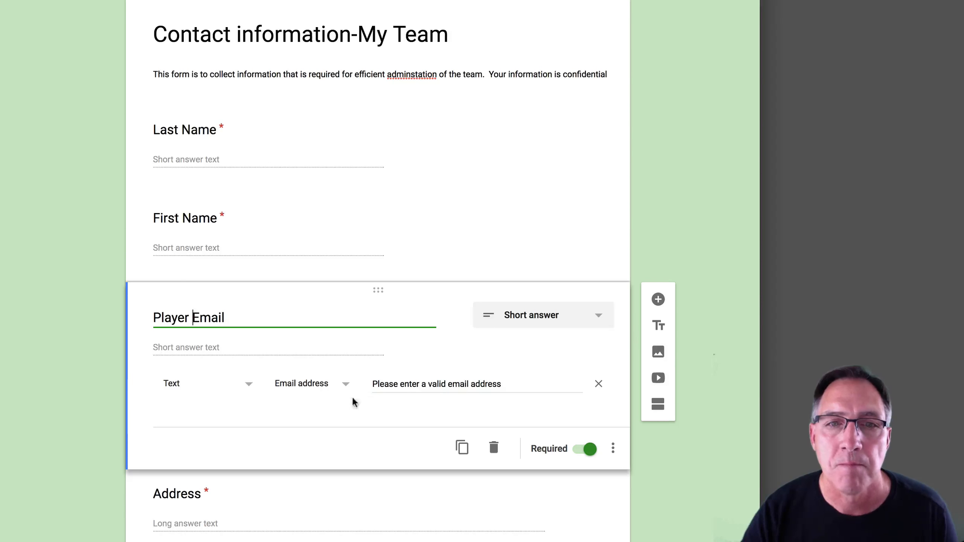
{"action": "left_click", "coordinate": [614, 453]}
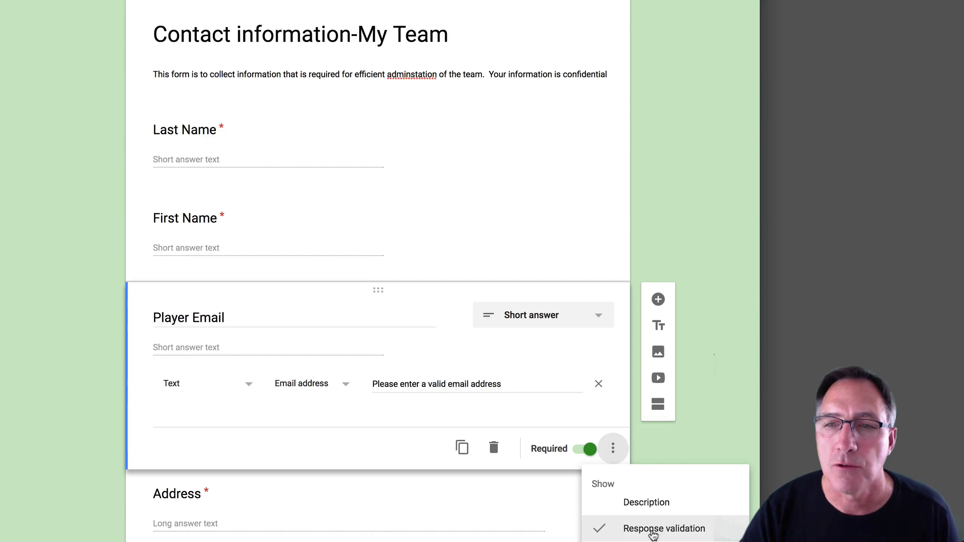
{"action": "left_click", "coordinate": [378, 405]}
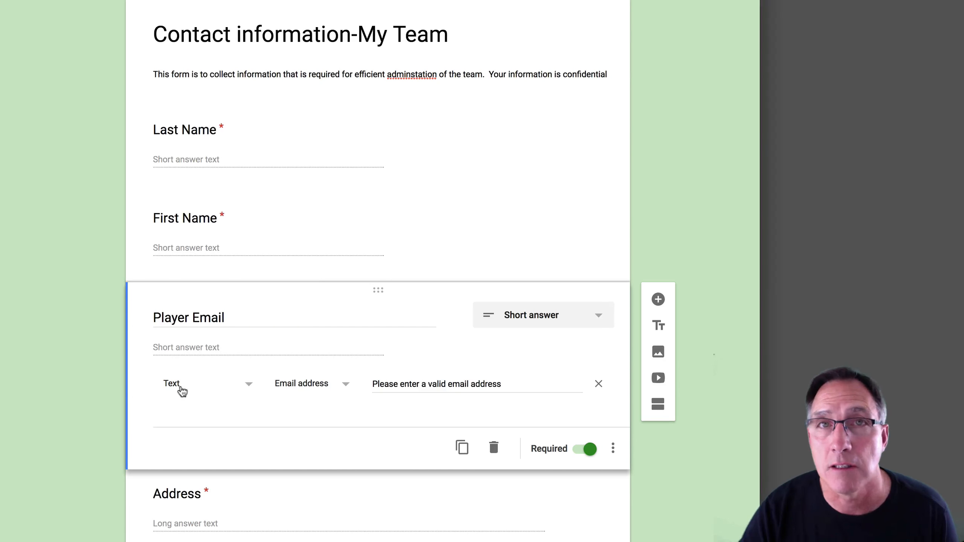
{"action": "left_click", "coordinate": [347, 391]}
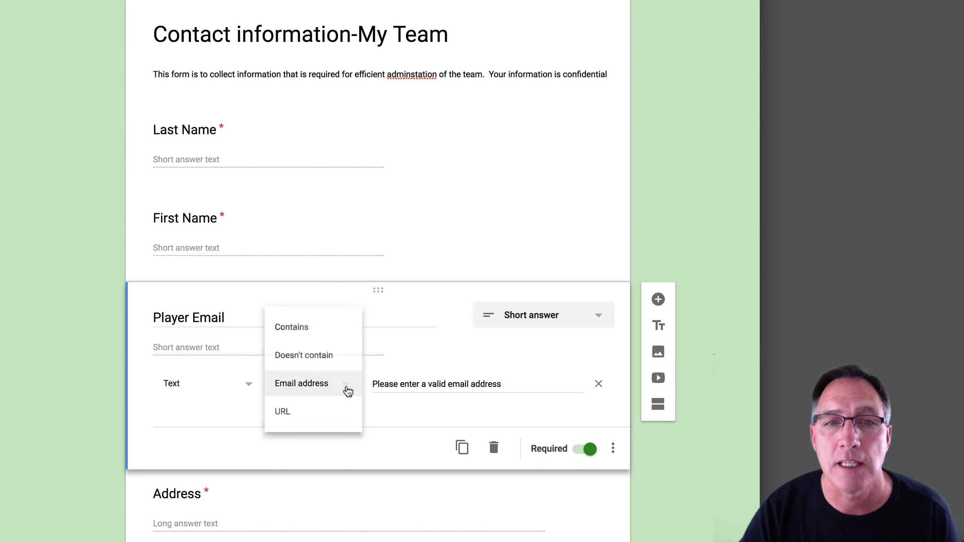
{"action": "left_click", "coordinate": [348, 392]}
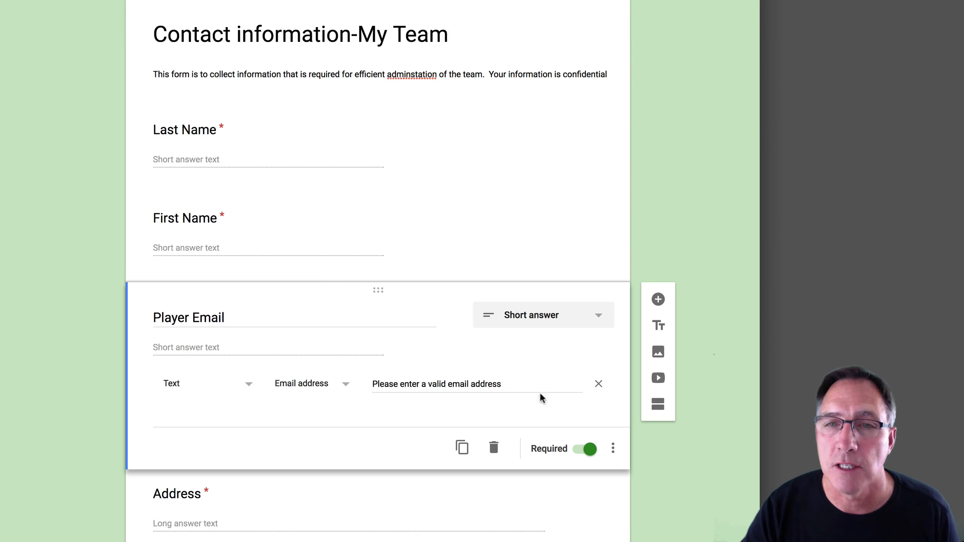
{"action": "left_click", "coordinate": [613, 449]}
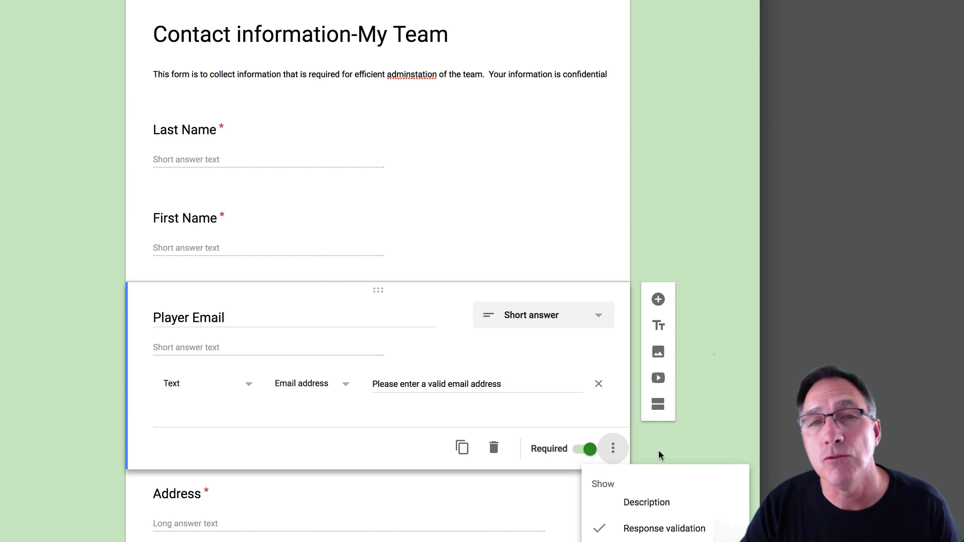
{"action": "left_click", "coordinate": [739, 330]}
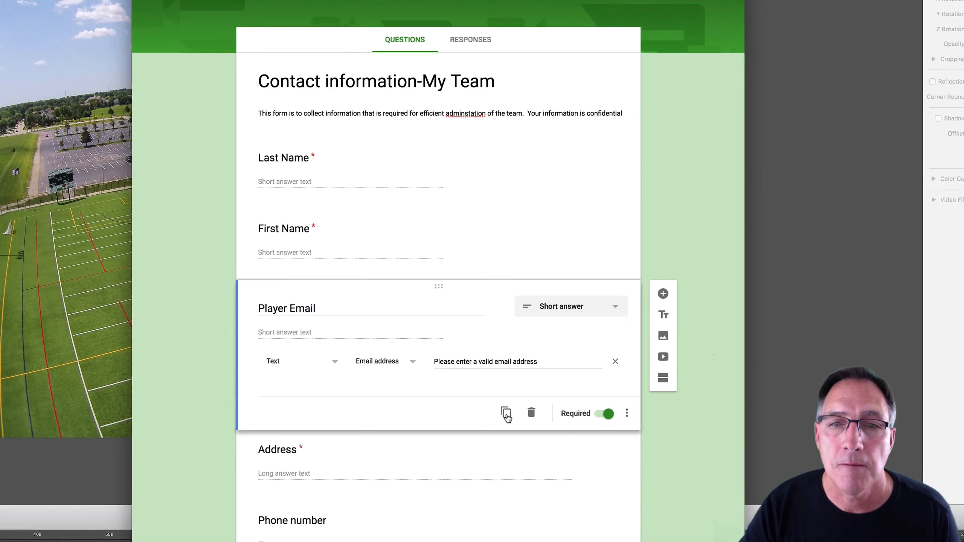
Duplicate Player Email and title the copy 'Primary Parent Email'.
{"action": "left_click", "coordinate": [506, 414]}
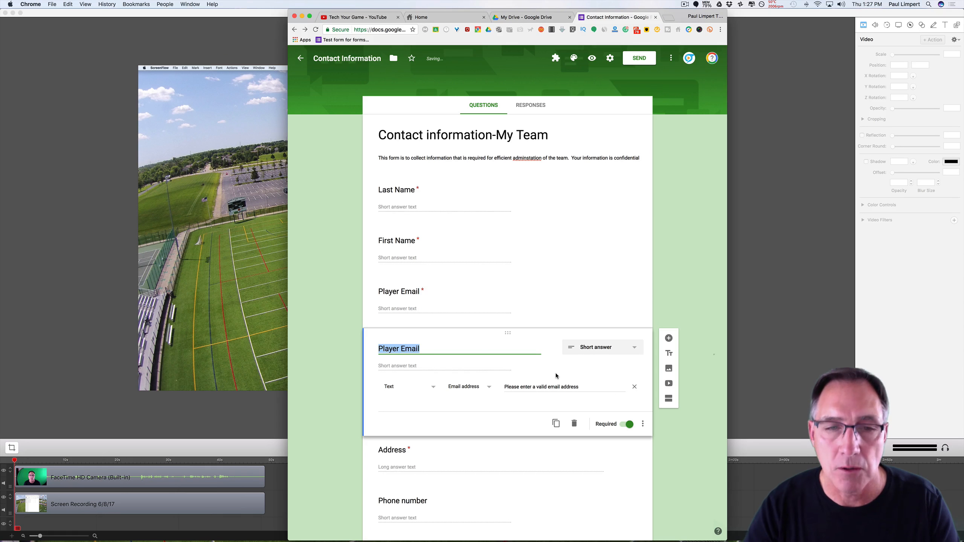
{"action": "type", "text": "Primar"}
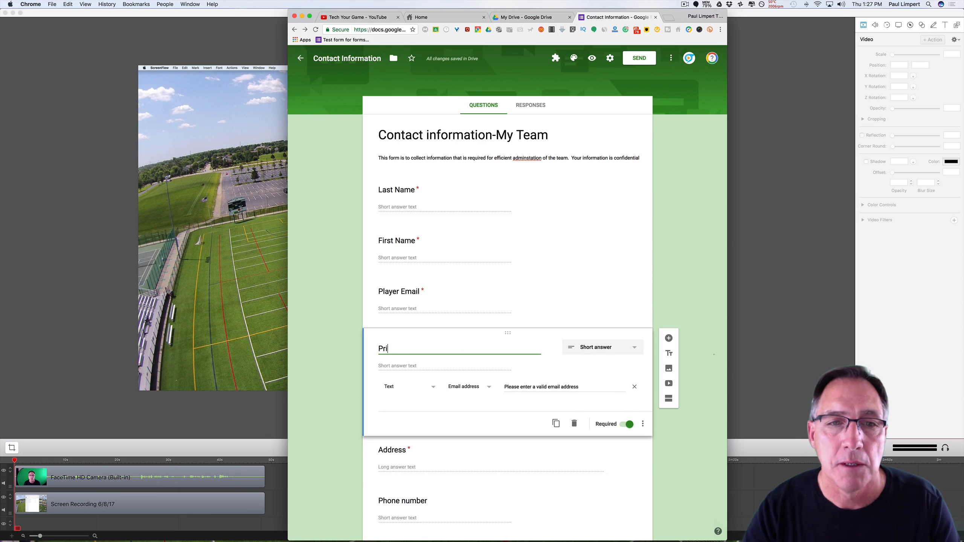
{"action": "type", "text": "P"}
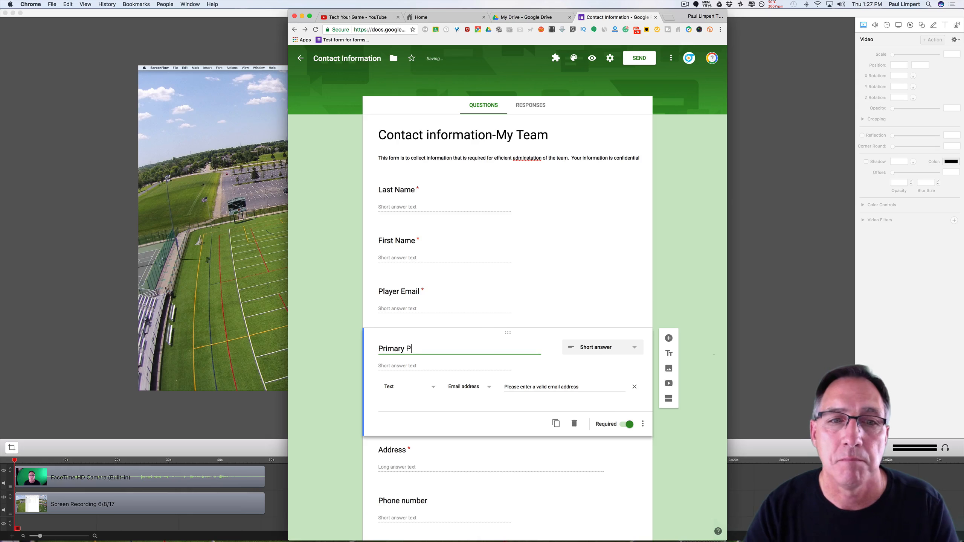
{"action": "type", "text": "arent Email"}
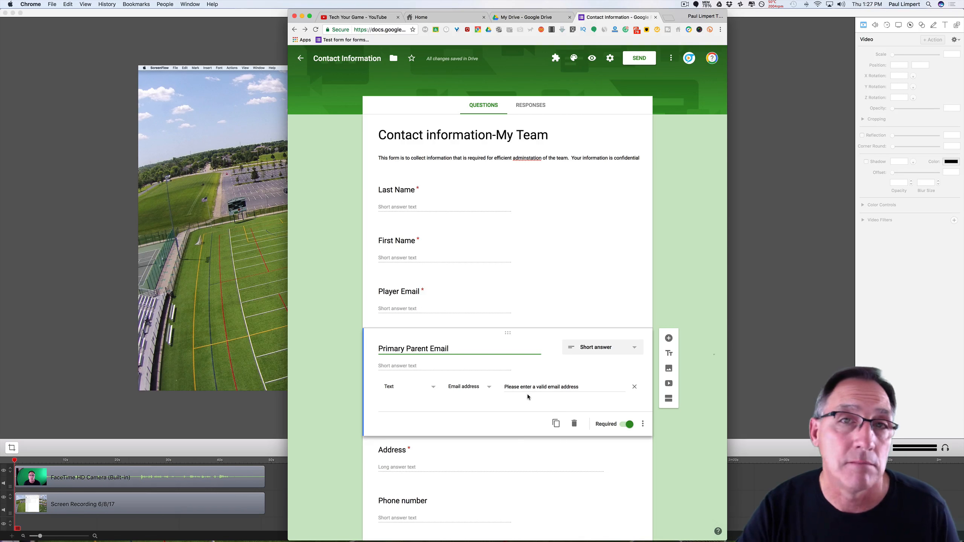
{"action": "left_click", "coordinate": [675, 421]}
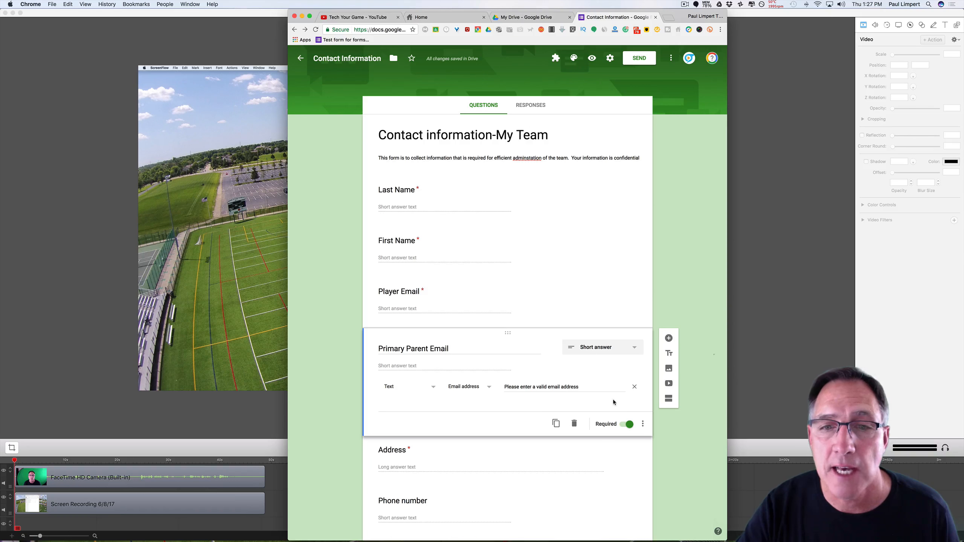
{"action": "left_click", "coordinate": [643, 429]}
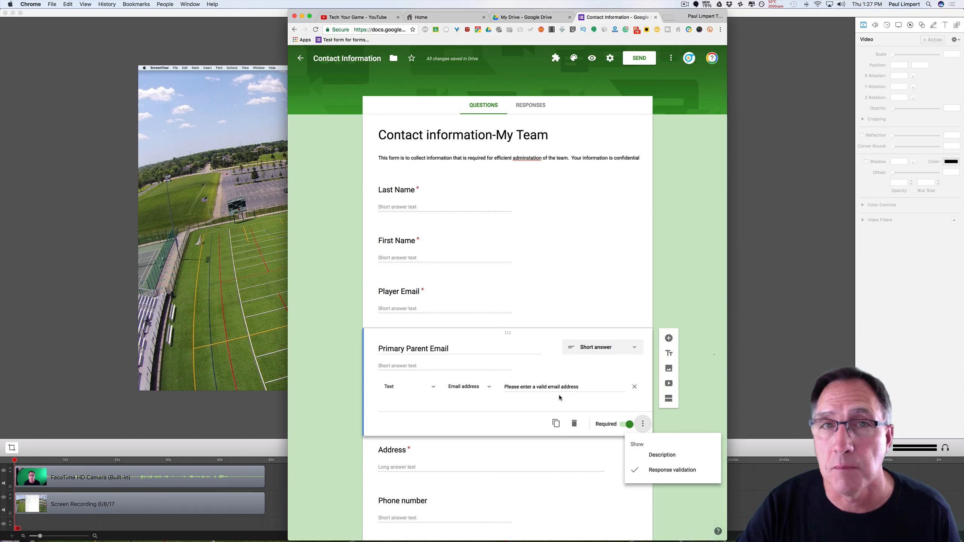
{"action": "left_click", "coordinate": [706, 421]}
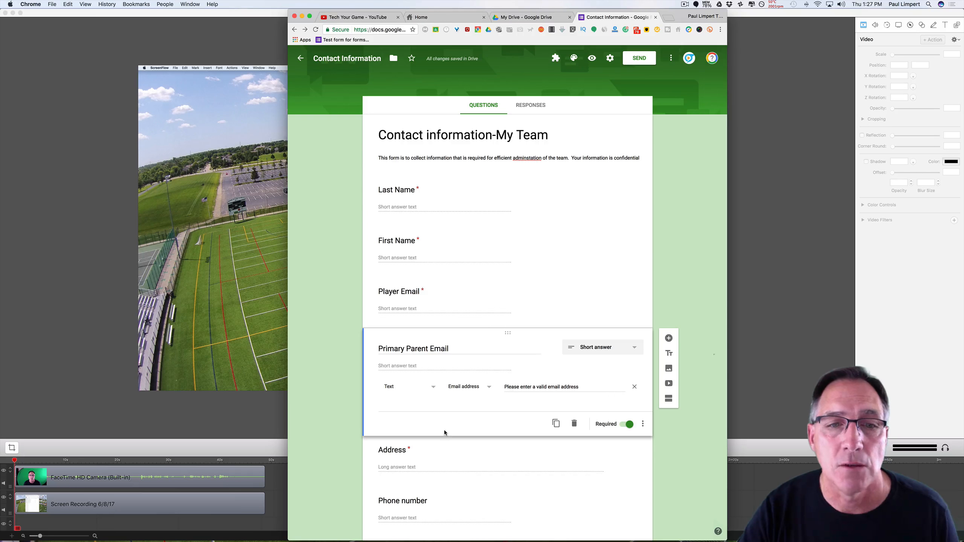
{"action": "left_click", "coordinate": [495, 467]}
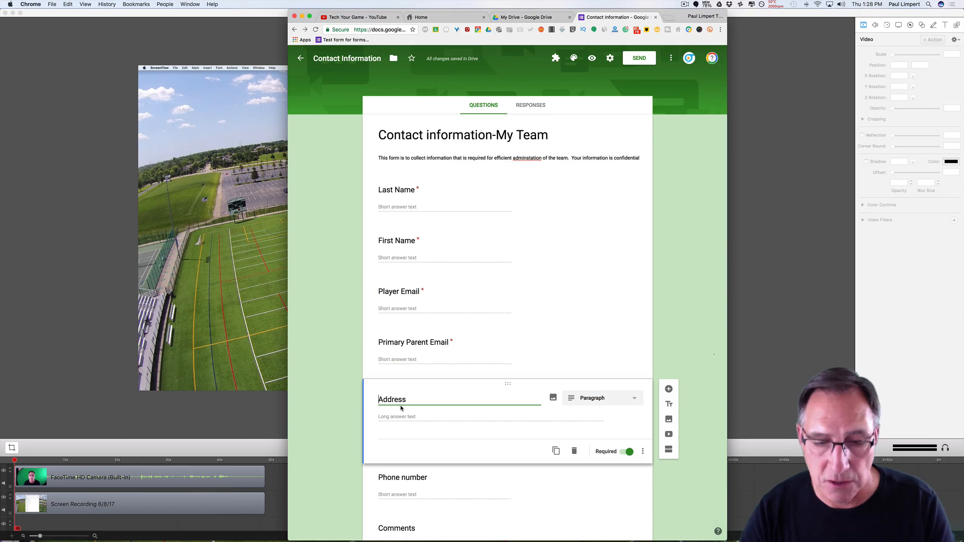
Retitle Address to Street Address, described 'Please put in your street name and number only'.
{"action": "type", "text": "Stree"}
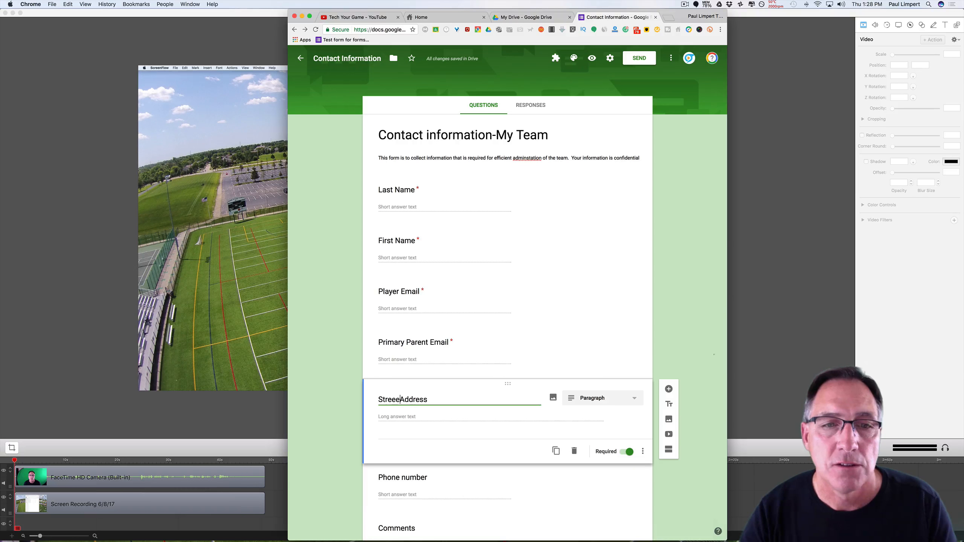
{"action": "type", "text": "t"}
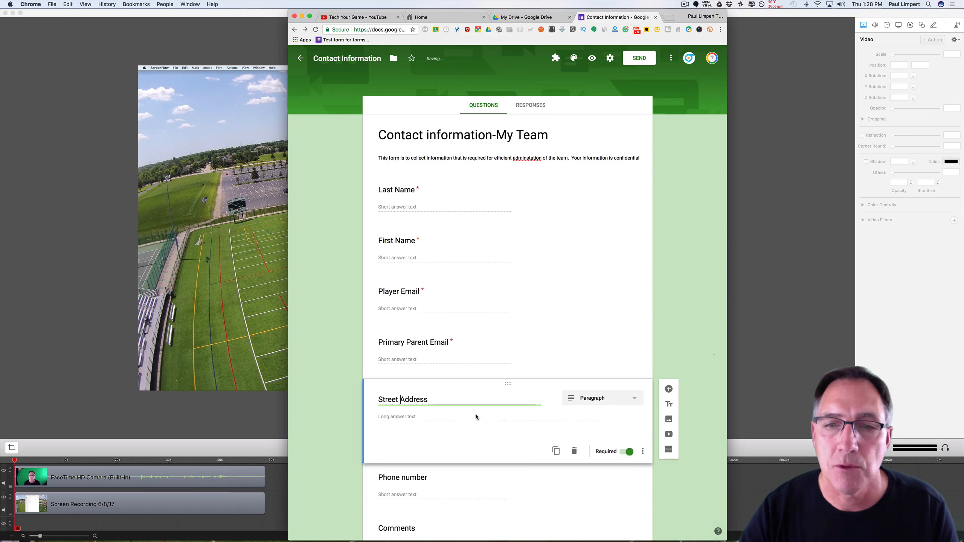
{"action": "left_click", "coordinate": [642, 451]}
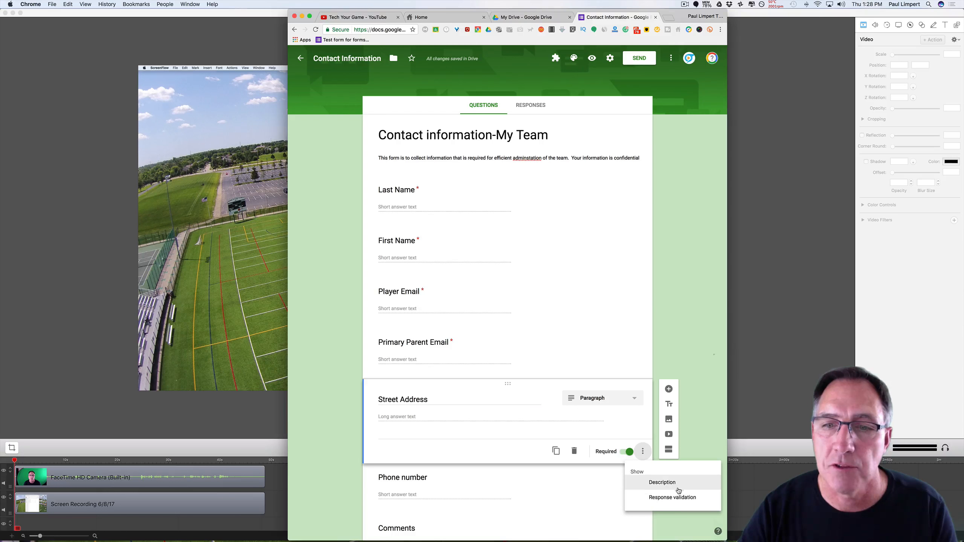
{"action": "left_click", "coordinate": [662, 482]}
{"action": "type", "text": "P"}
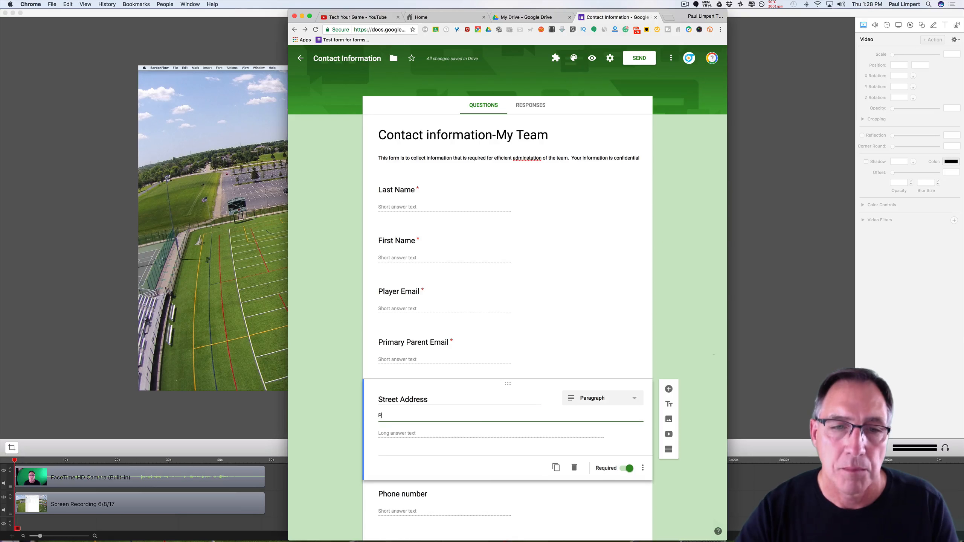
{"action": "type", "text": "lease put in "}
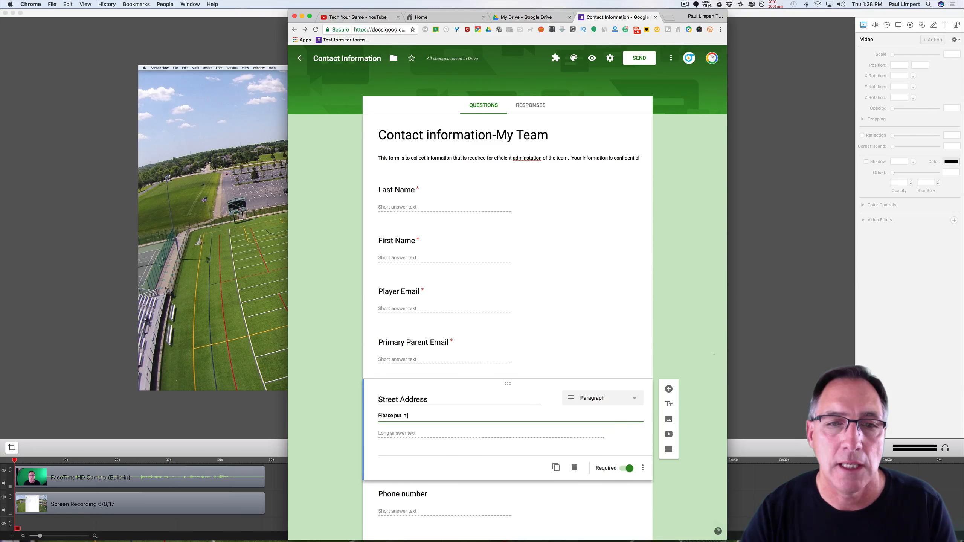
{"action": "type", "text": "your str"}
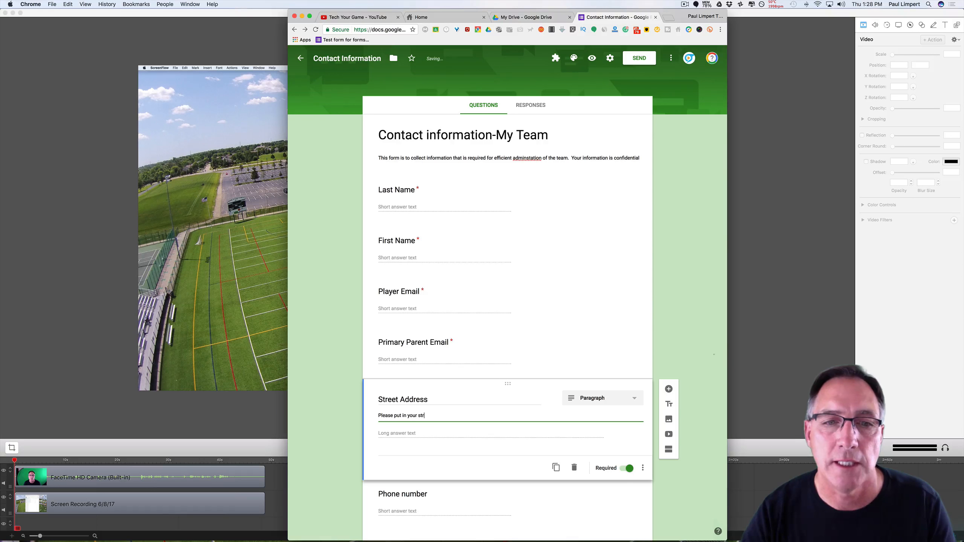
{"action": "type", "text": "eet name"}
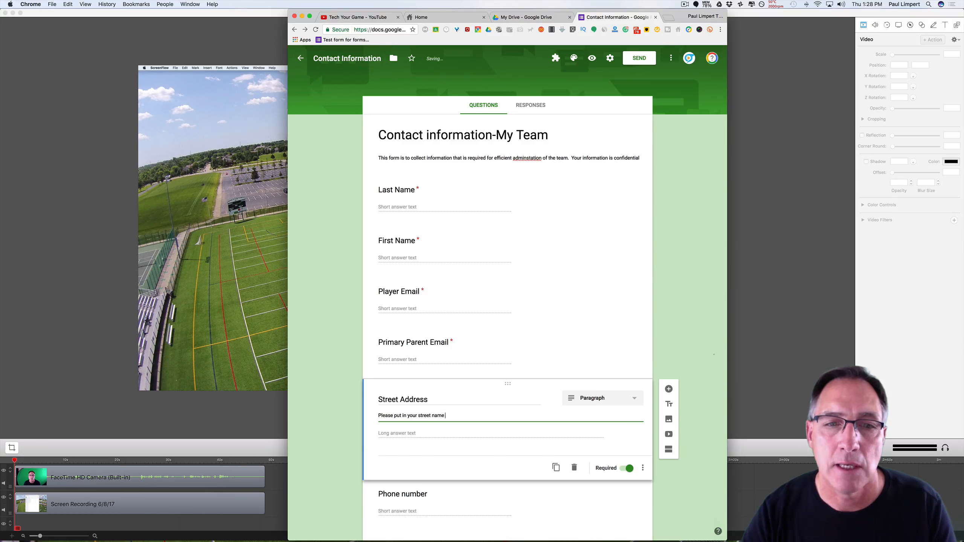
{"action": "type", "text": " and number only"}
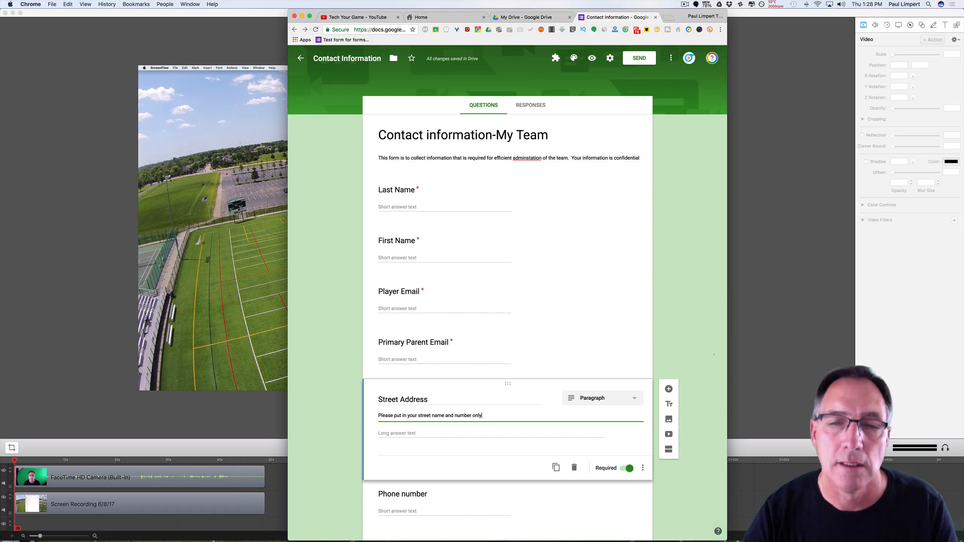
{"action": "left_click", "coordinate": [695, 492]}
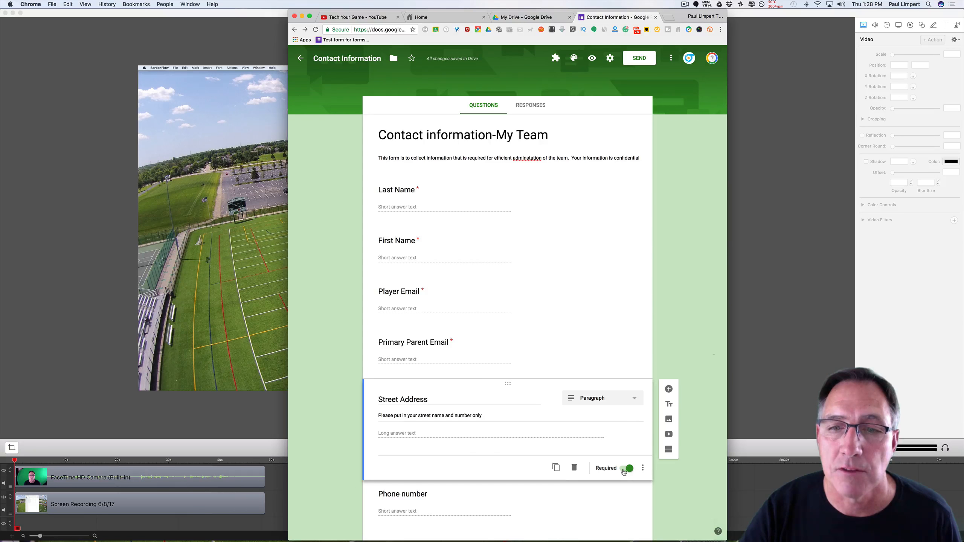
Duplicate Street Address and retitle the copy City.
{"action": "left_click", "coordinate": [559, 468]}
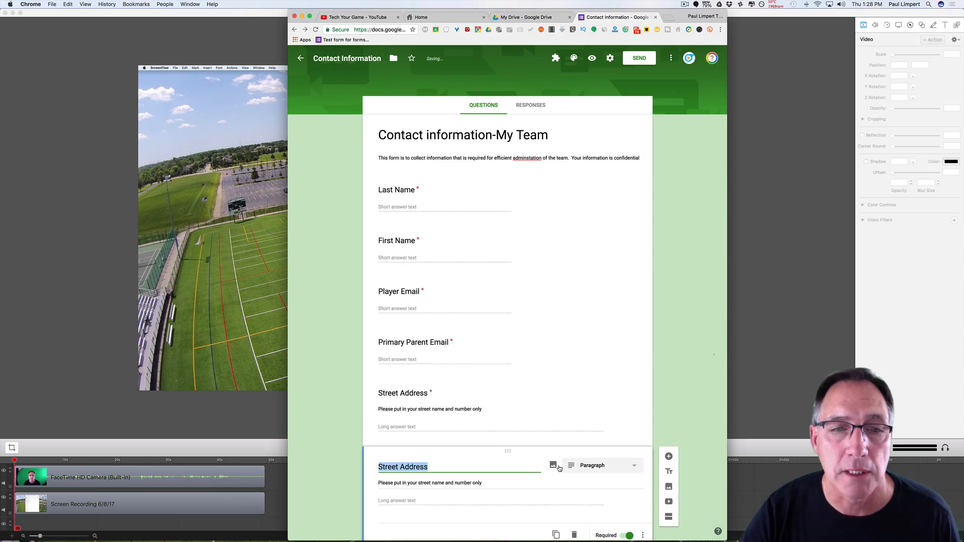
{"action": "double_click", "coordinate": [392, 466]}
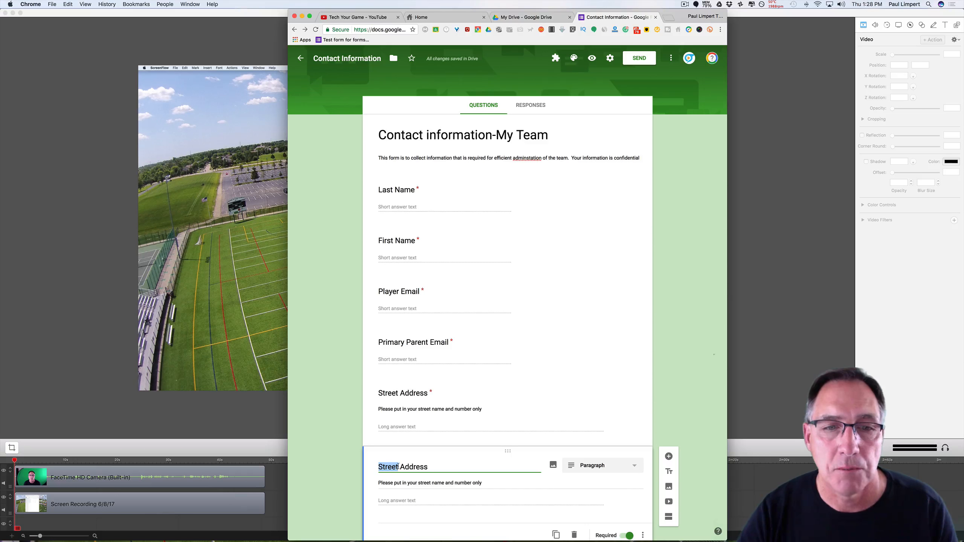
{"action": "type", "text": "City"}
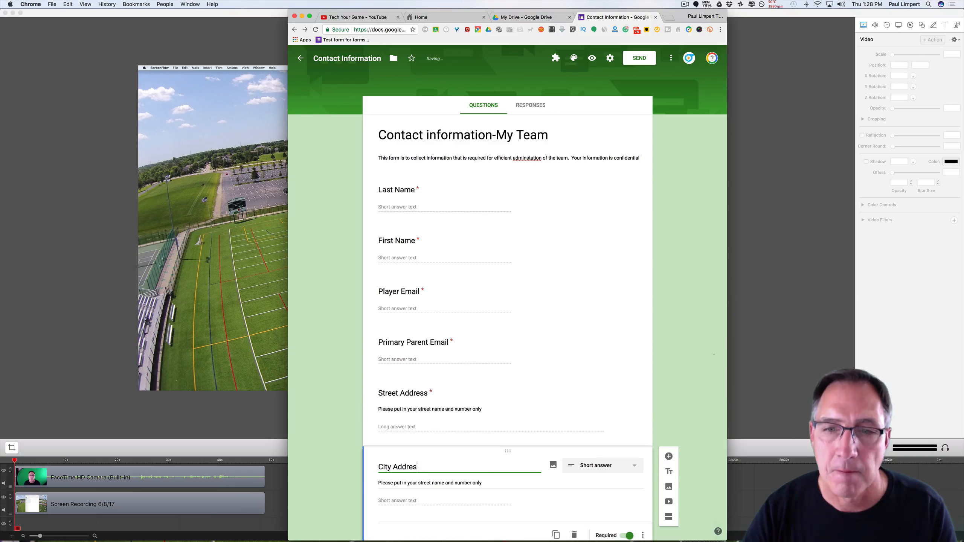
{"action": "key", "text": "BackSpace"}
{"action": "key", "text": "BackSpace"}
{"action": "key", "text": "BackSpace"}
{"action": "key", "text": "BackSpace"}
{"action": "key", "text": "BackSpace"}
{"action": "key", "text": "BackSpace"}
{"action": "key", "text": "BackSpace"}
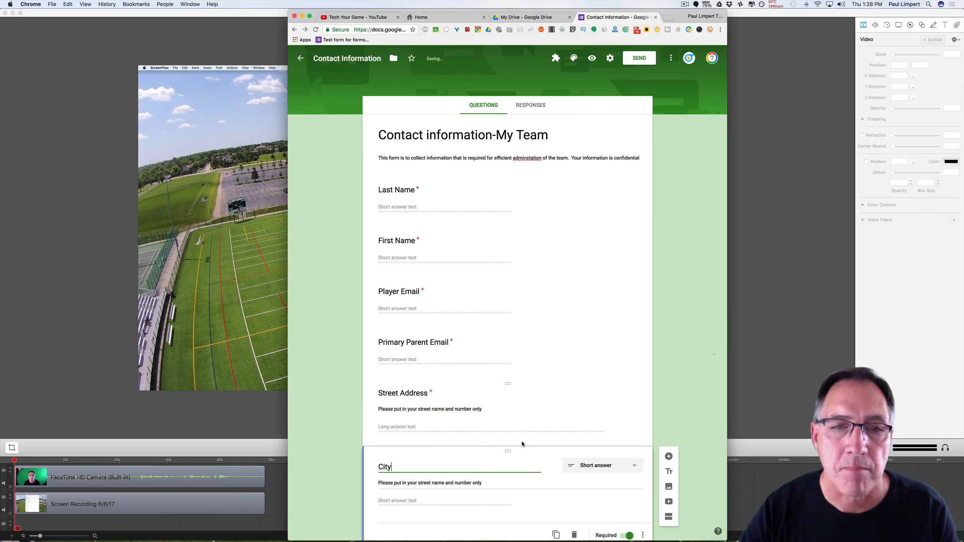
Duplicate City and retitle the copy Zip Code.
{"action": "scroll", "coordinate": [522, 443], "scroll_direction": "down", "scroll_amount": 4}
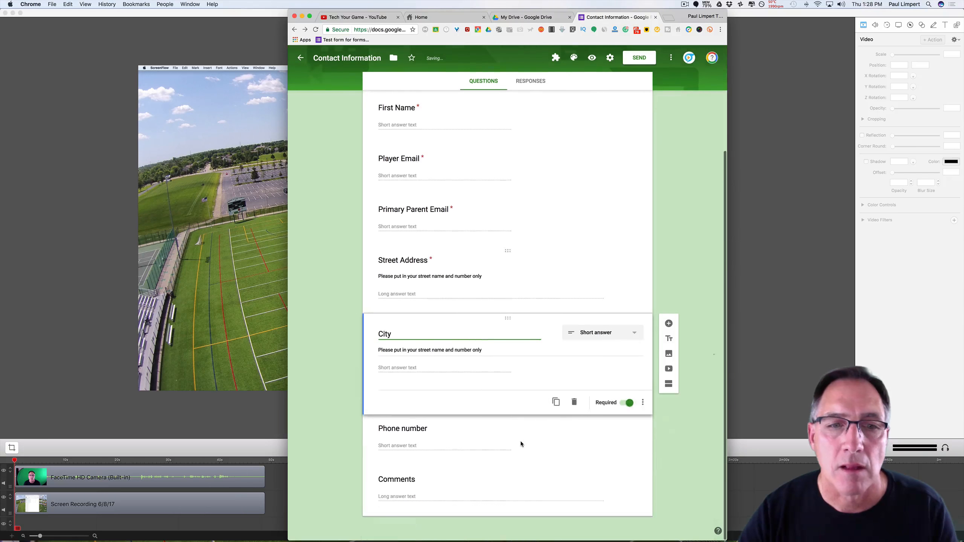
{"action": "left_click", "coordinate": [556, 404]}
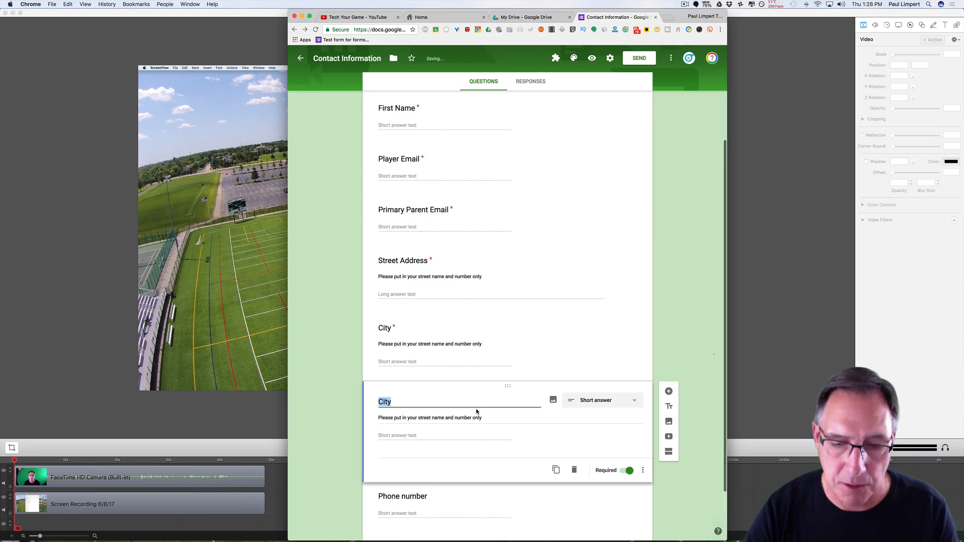
{"action": "type", "text": "Zip Code"}
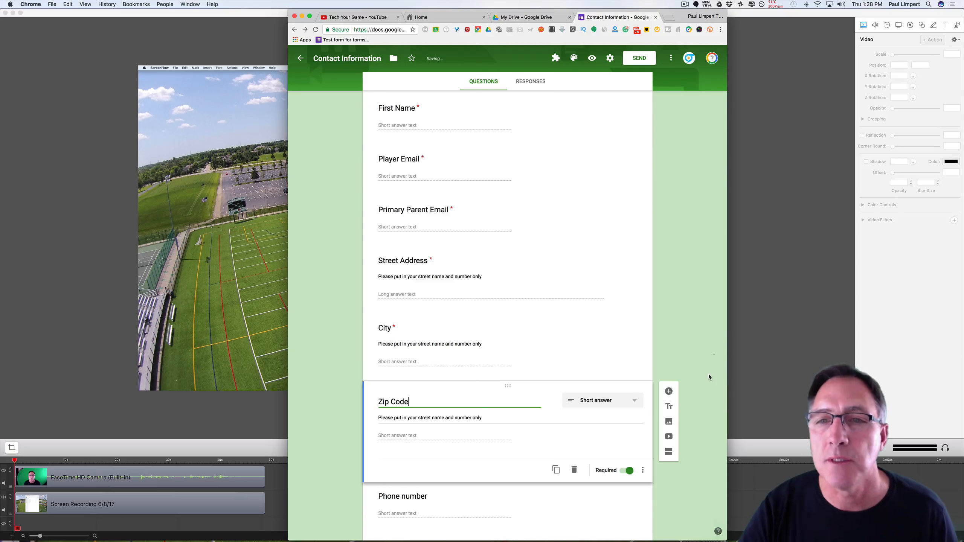
{"action": "left_click", "coordinate": [700, 368]}
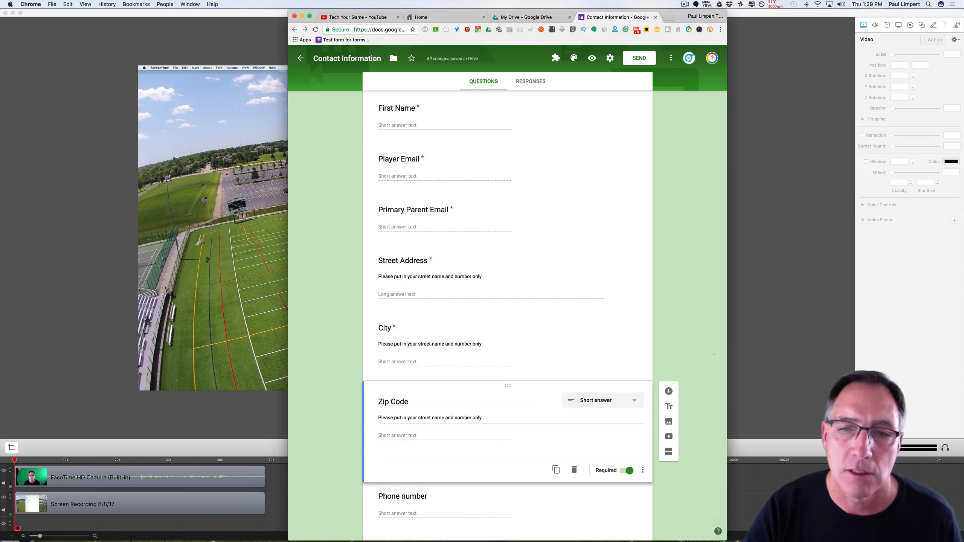
{"action": "scroll", "coordinate": [715, 353], "scroll_direction": "down", "scroll_amount": 2}
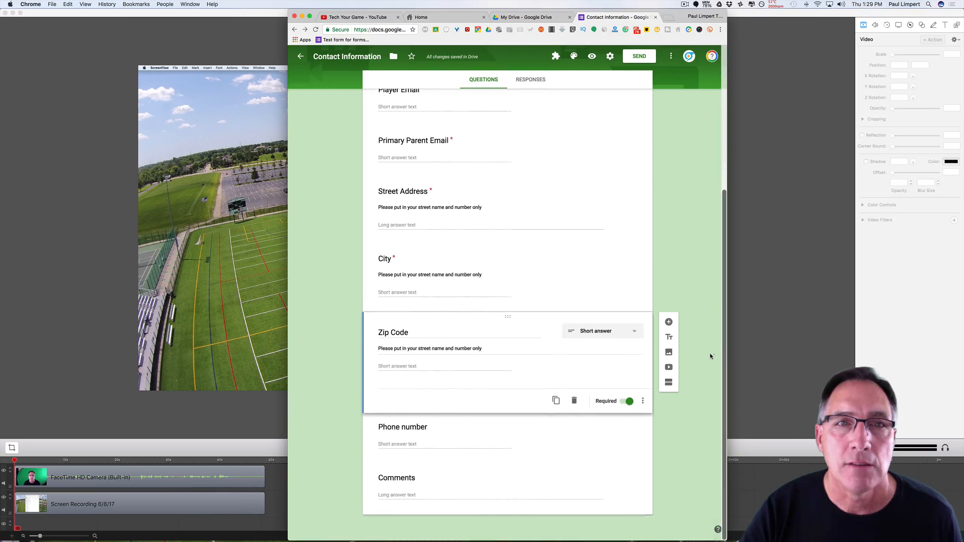
{"action": "scroll", "coordinate": [710, 354], "scroll_direction": "up", "scroll_amount": 5}
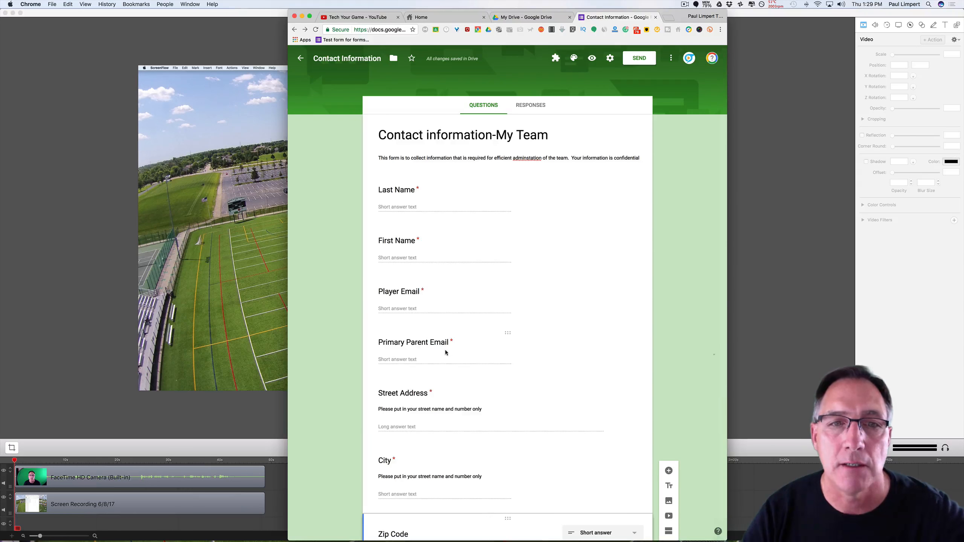
{"action": "scroll", "coordinate": [445, 353], "scroll_direction": "down", "scroll_amount": 5}
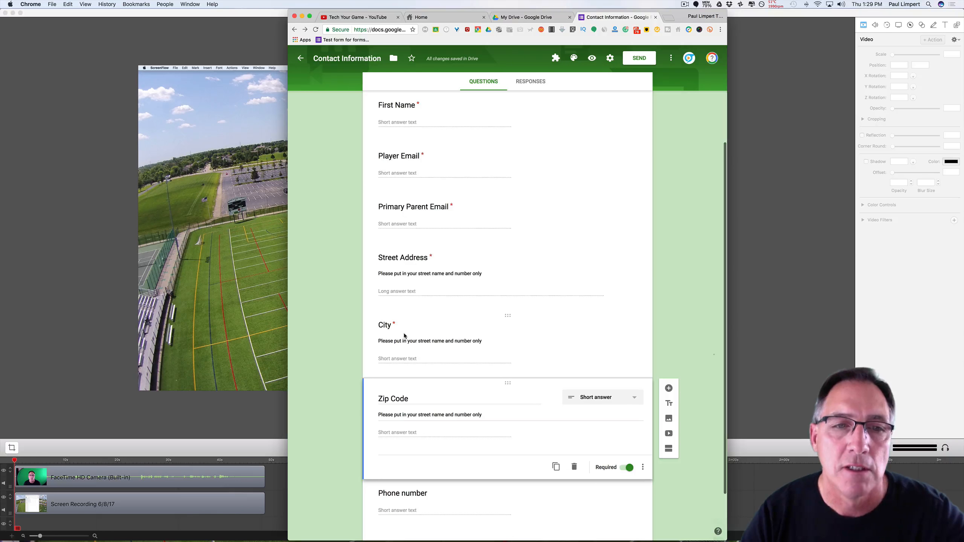
{"action": "scroll", "coordinate": [457, 386], "scroll_direction": "down", "scroll_amount": 3}
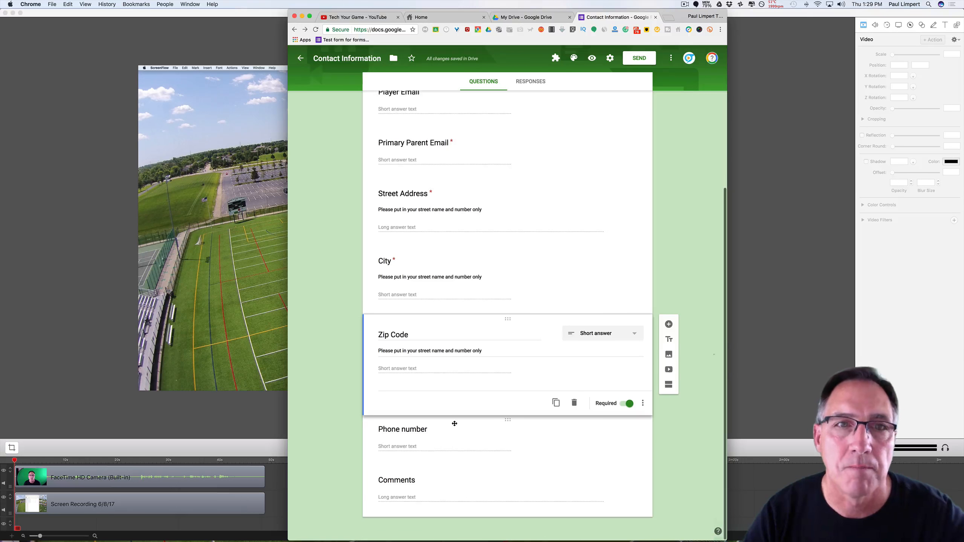
{"action": "scroll", "coordinate": [450, 433], "scroll_direction": "up", "scroll_amount": 9}
{"action": "scroll", "coordinate": [453, 422], "scroll_direction": "down", "scroll_amount": 4}
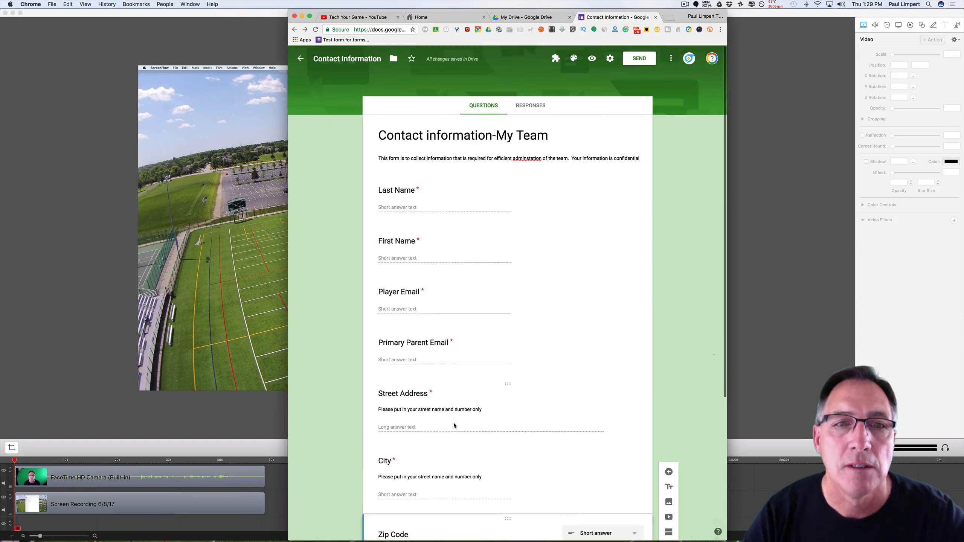
{"action": "scroll", "coordinate": [454, 422], "scroll_direction": "down", "scroll_amount": 2}
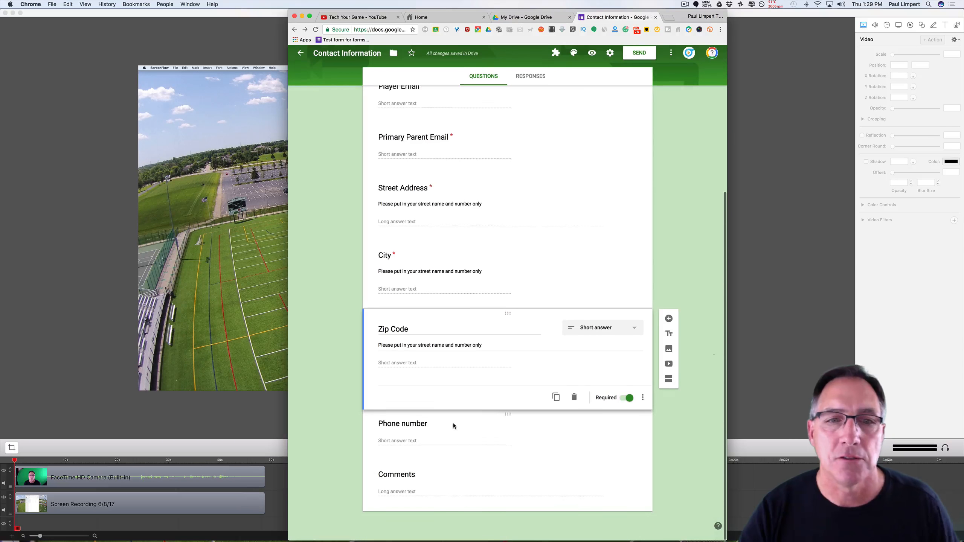
{"action": "left_click", "coordinate": [416, 432]}
Retitle the phone question to 'Player Phone number'.
{"action": "left_click", "coordinate": [380, 403]}
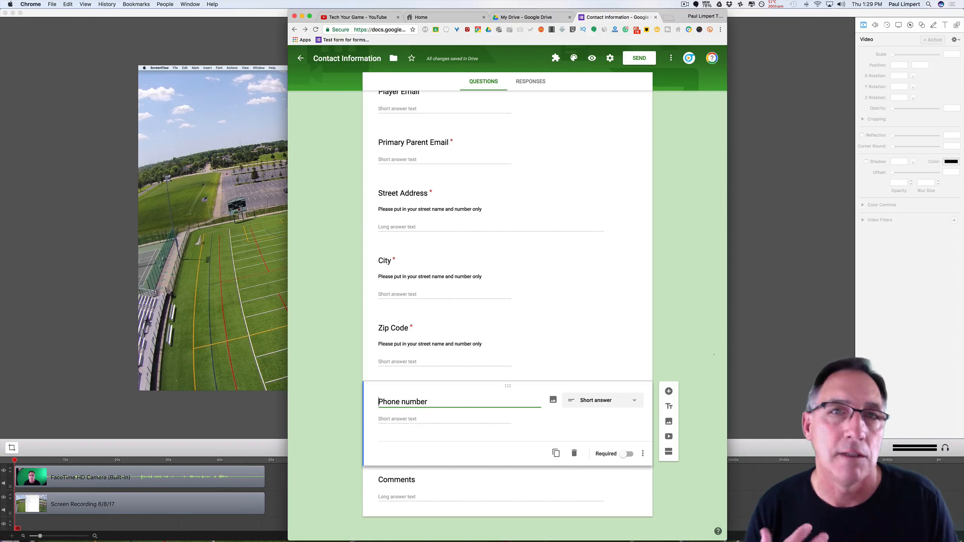
{"action": "type", "text": "Player"}
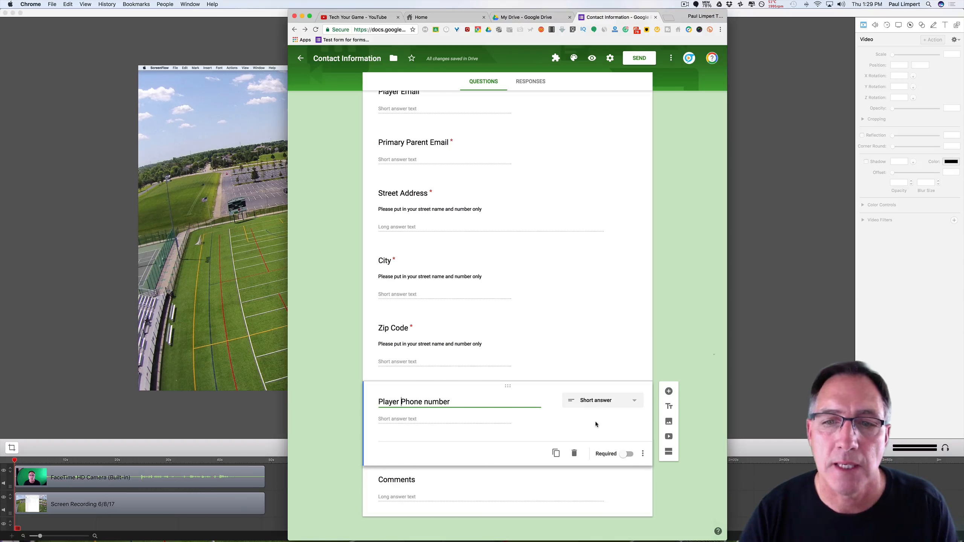
{"action": "left_click", "coordinate": [550, 419]}
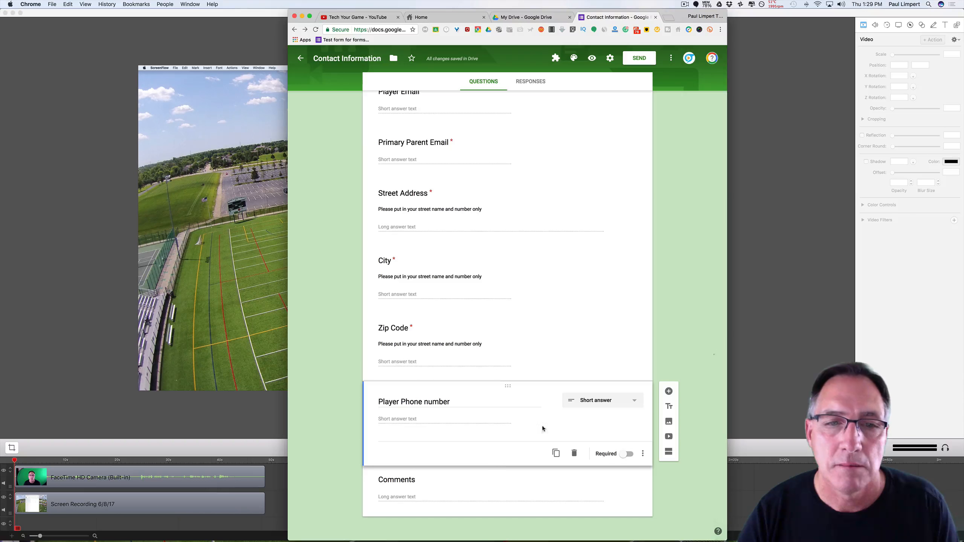
Duplicate it and retitle the copy 'Primary Parent Phone number'.
{"action": "left_click", "coordinate": [556, 453]}
{"action": "key", "text": "Left"}
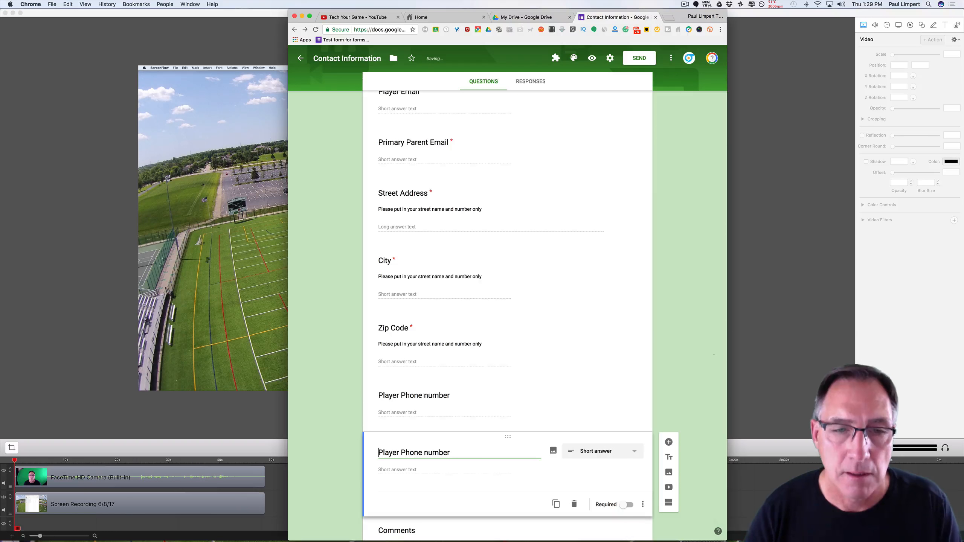
{"action": "type", "text": "Primary"}
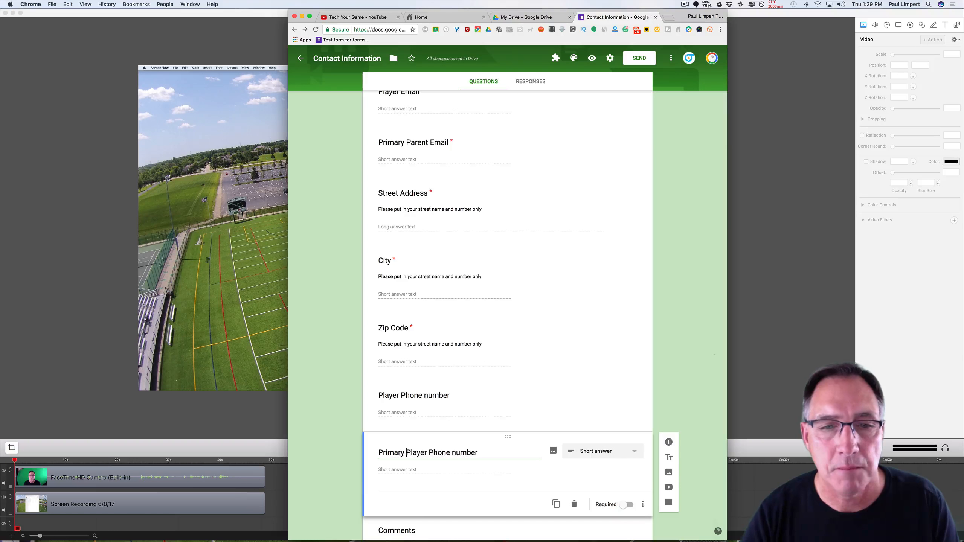
{"action": "left_click", "coordinate": [425, 453]}
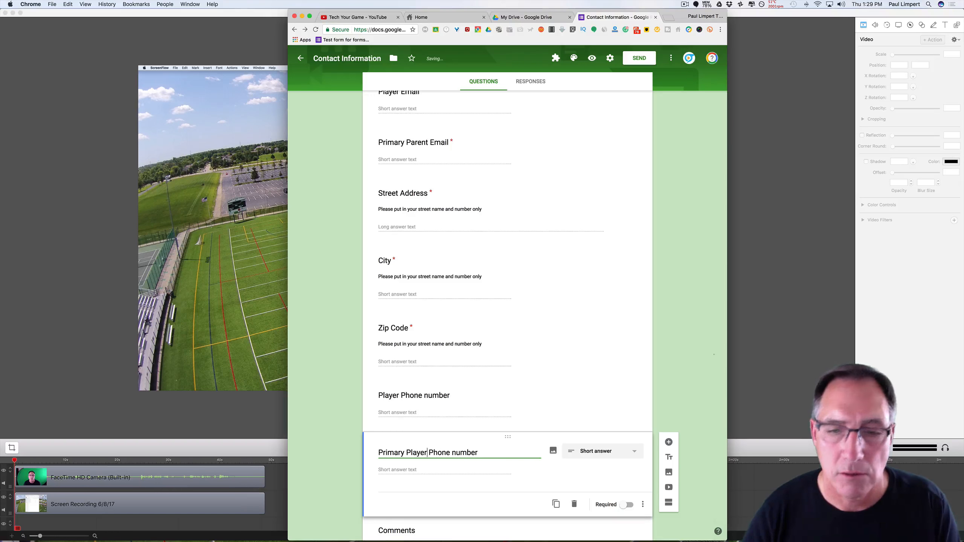
{"action": "key", "text": "BackSpace"}
{"action": "key", "text": "BackSpace"}
{"action": "key", "text": "BackSpace"}
{"action": "key", "text": "BackSpace"}
{"action": "key", "text": "BackSpace"}
{"action": "type", "text": "arent"}
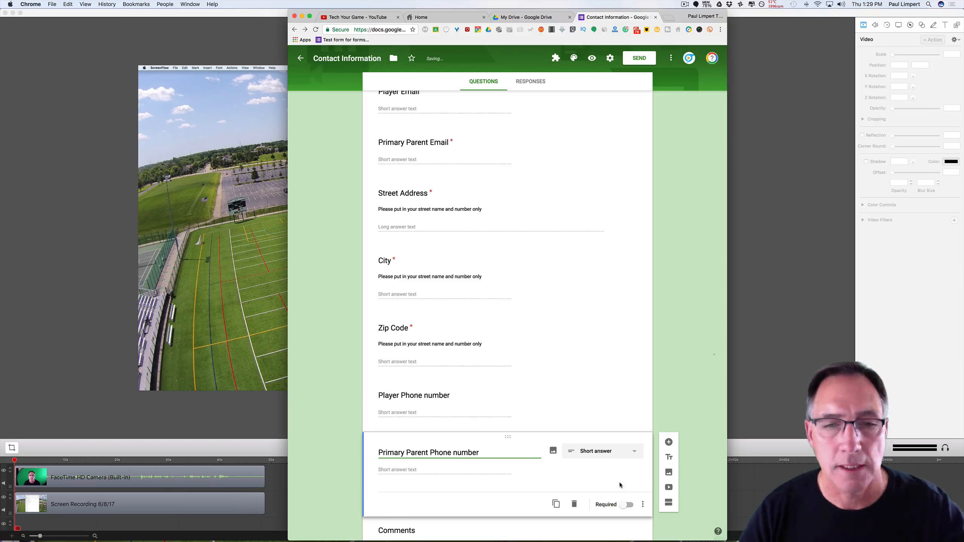
{"action": "left_click", "coordinate": [675, 411]}
Make both the Primary Parent and Player Phone number questions required.
{"action": "left_click", "coordinate": [630, 507]}
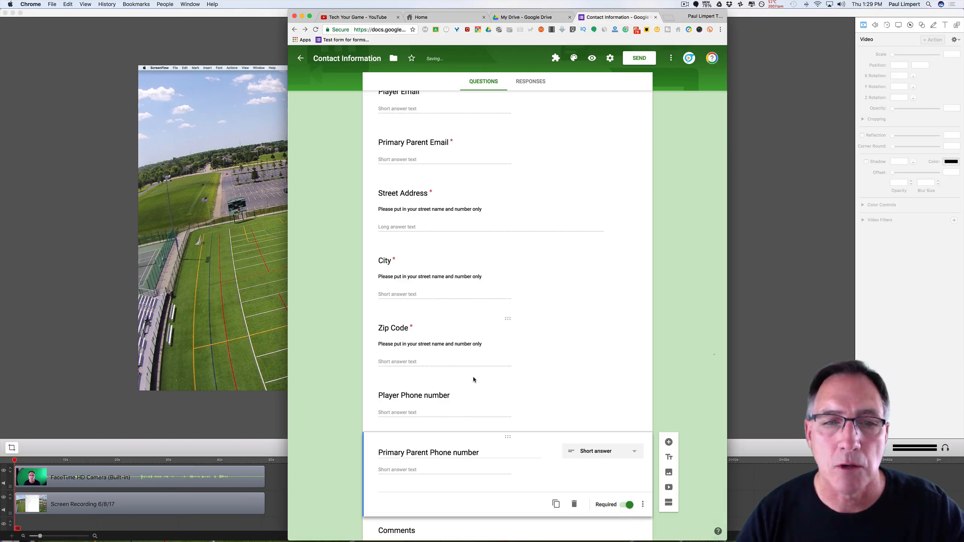
{"action": "left_click", "coordinate": [549, 392]}
{"action": "left_click", "coordinate": [627, 453]}
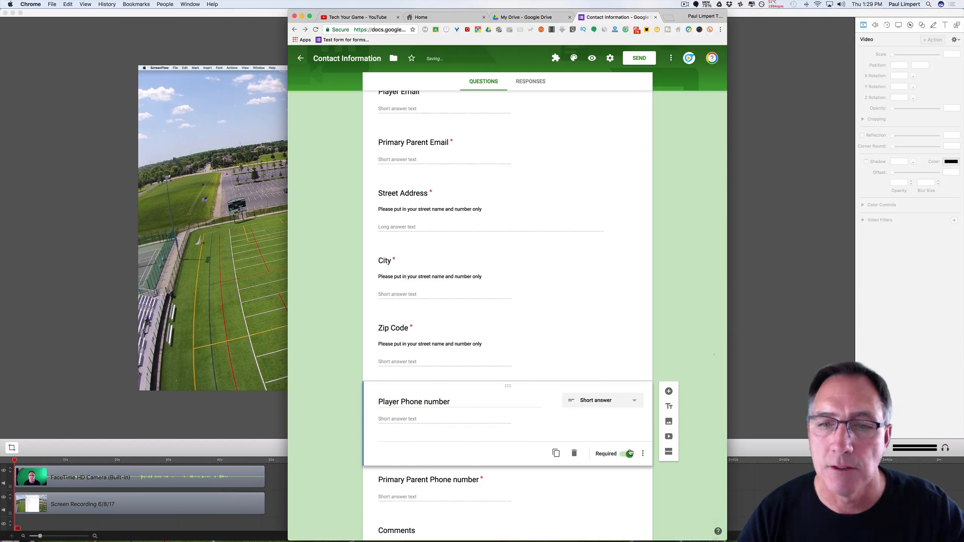
Review the Zip Code, City, Street Address and Primary Parent Email question settings.
{"action": "left_click", "coordinate": [541, 350]}
{"action": "left_click", "coordinate": [537, 273]}
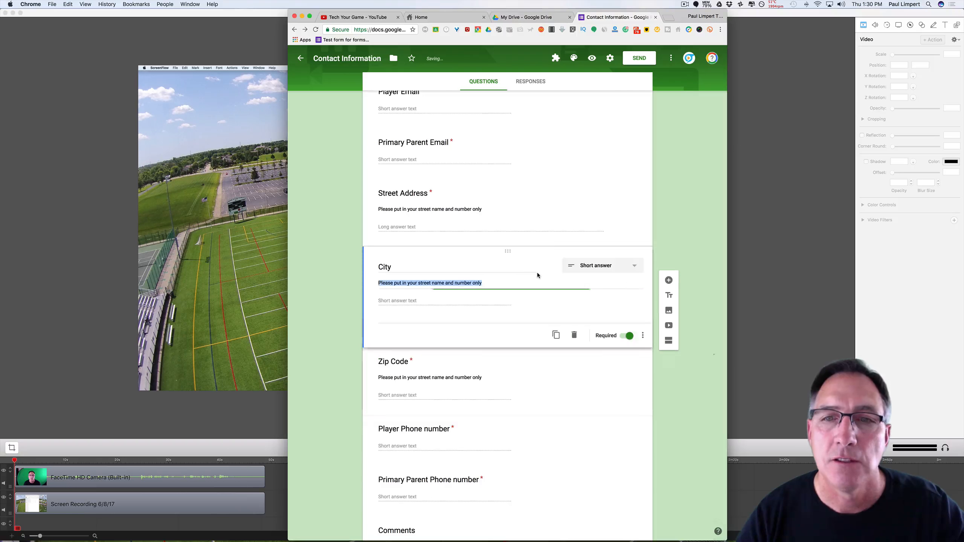
{"action": "left_click", "coordinate": [554, 187]}
{"action": "left_click", "coordinate": [553, 141]}
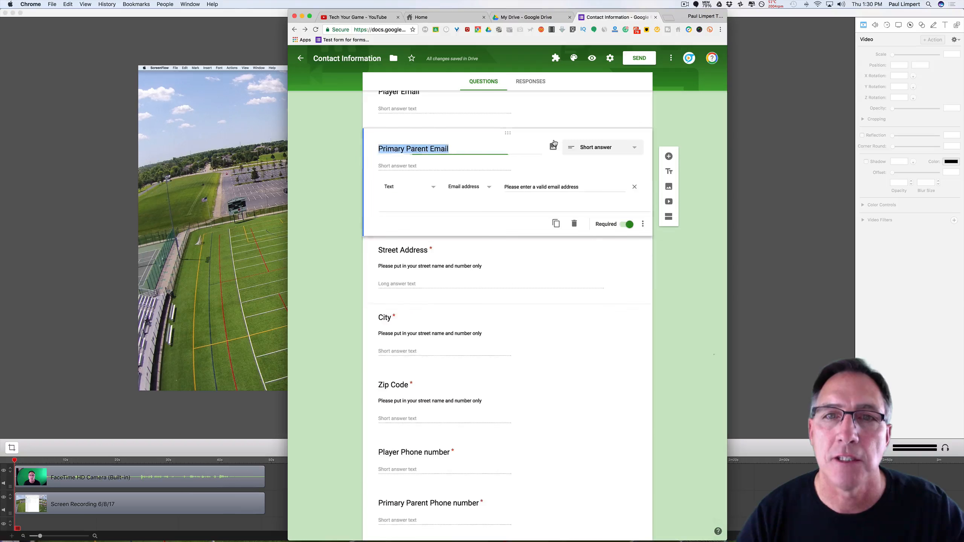
{"action": "scroll", "coordinate": [685, 393], "scroll_direction": "down", "scroll_amount": 4}
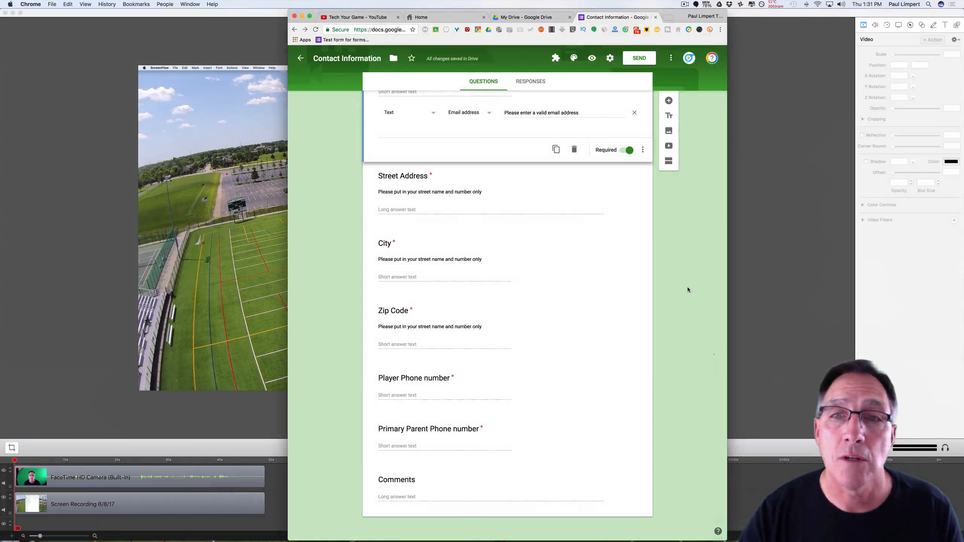
{"action": "scroll", "coordinate": [688, 288], "scroll_direction": "down", "scroll_amount": 1}
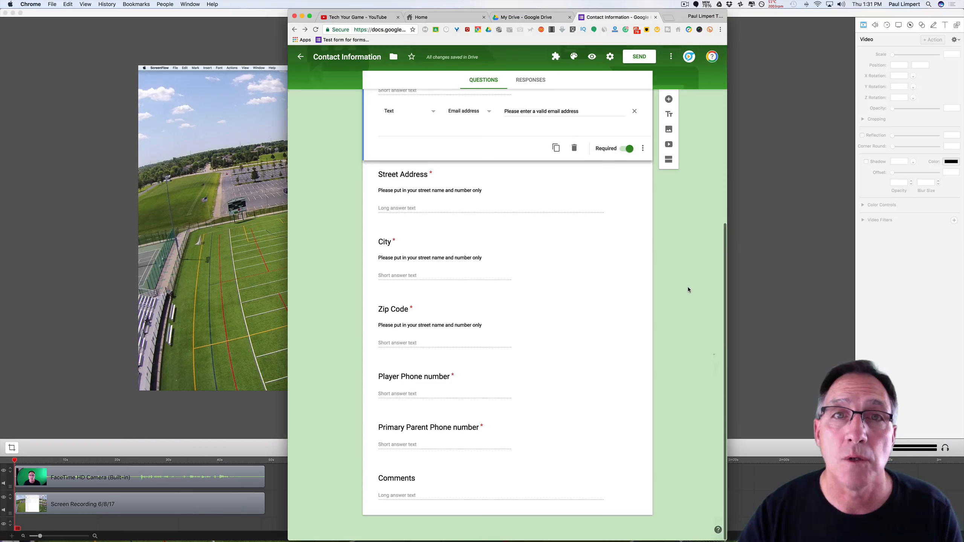
{"action": "left_click", "coordinate": [551, 458]}
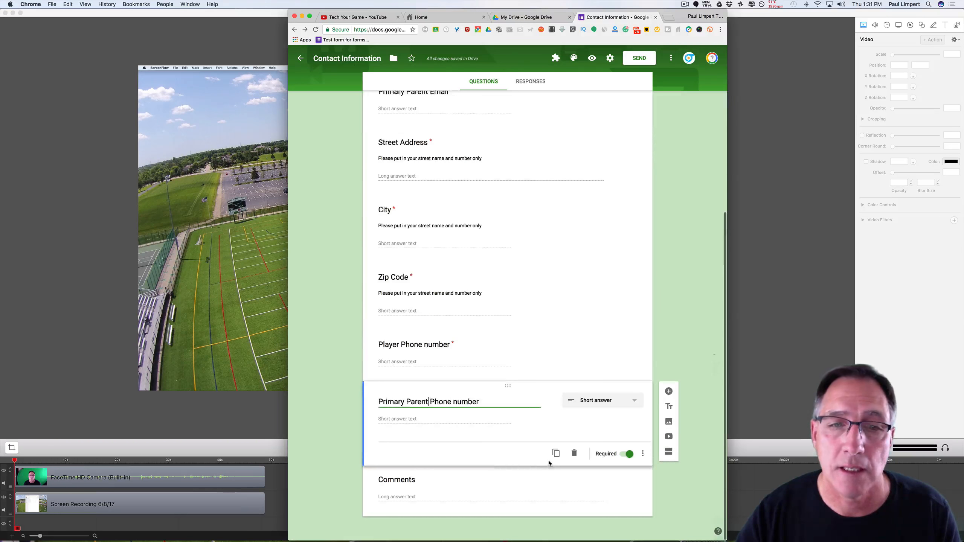
{"action": "left_click", "coordinate": [437, 468]}
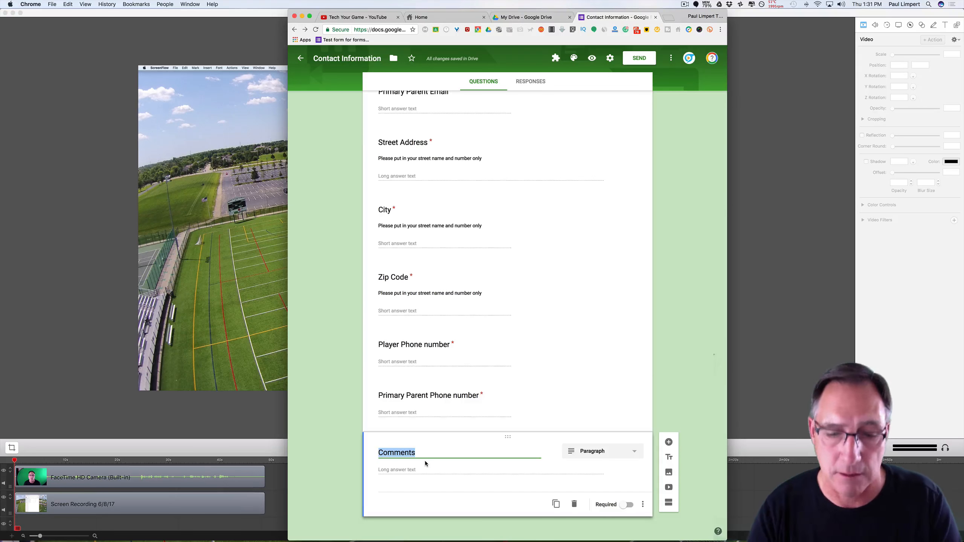
Reword Comments to 'What are your questions that I can help you with?' and add 'Player jersey number request'.
{"action": "type", "text": "What are you"}
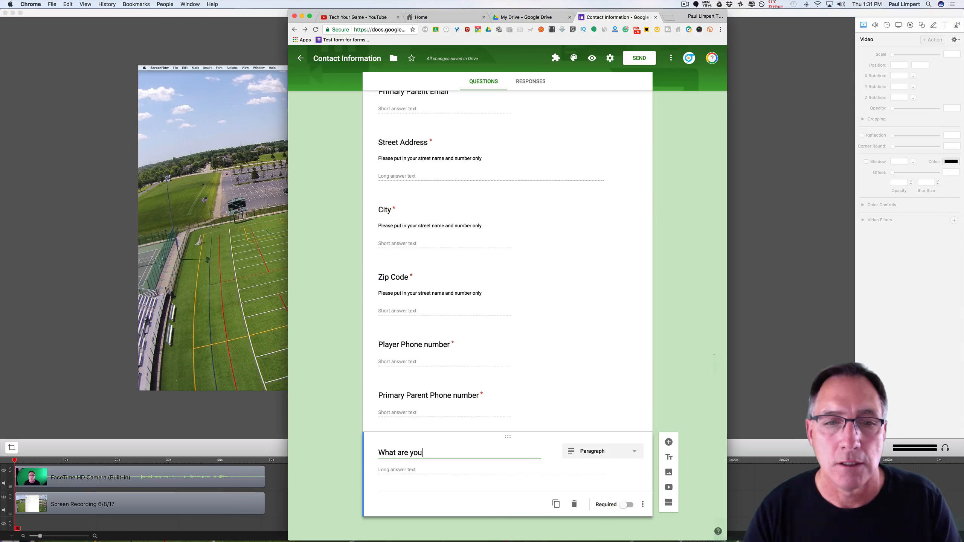
{"action": "type", "text": "r question"}
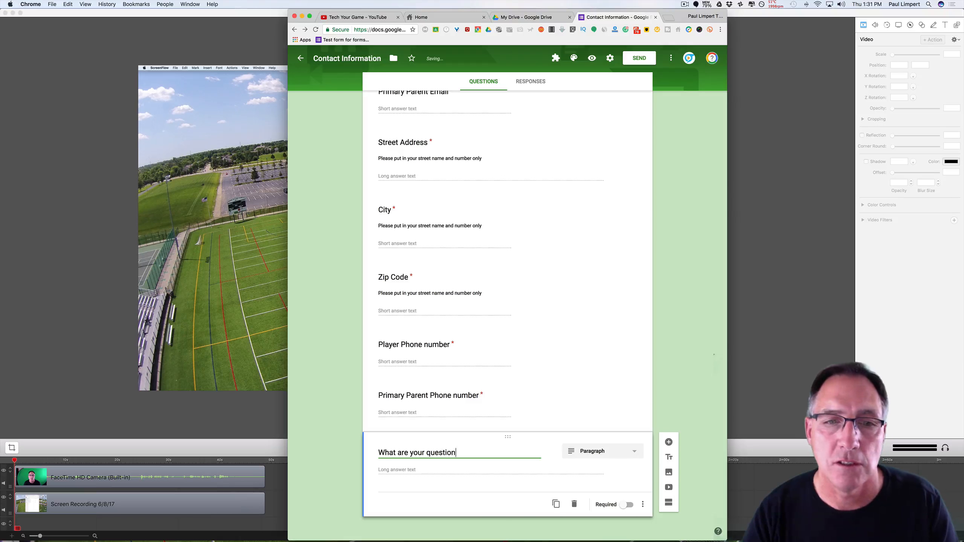
{"action": "type", "text": "s that I can help you with?"}
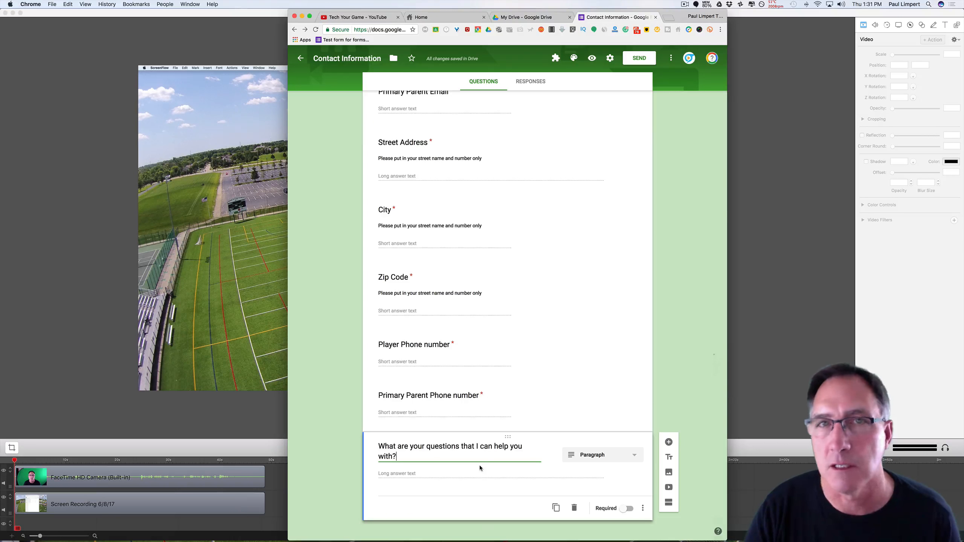
{"action": "left_click", "coordinate": [669, 442]}
{"action": "type", "text": "Player"}
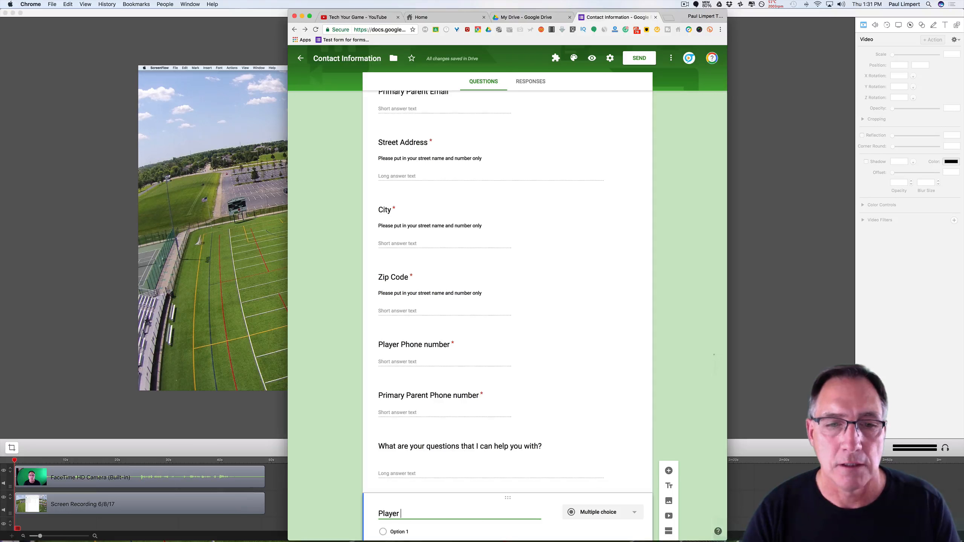
{"action": "type", "text": " jersey"}
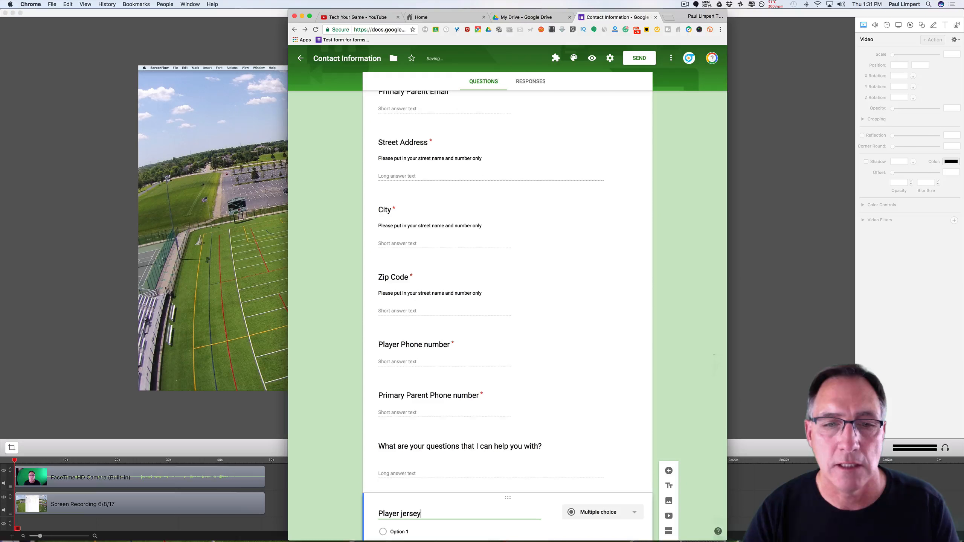
{"action": "type", "text": " number request"}
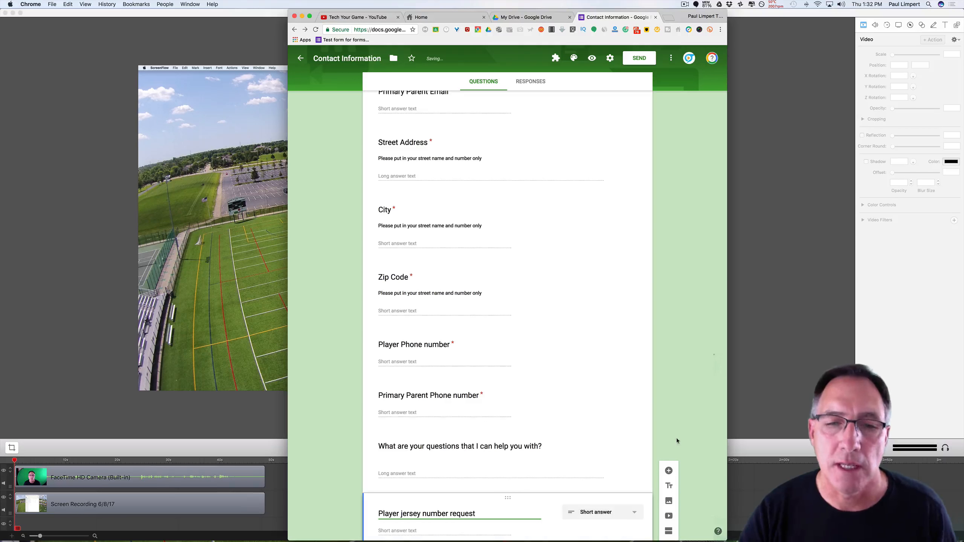
Make 'Player jersey number request' a Checkboxes question, then open a new browser tab.
{"action": "scroll", "coordinate": [676, 442], "scroll_direction": "down", "scroll_amount": 3}
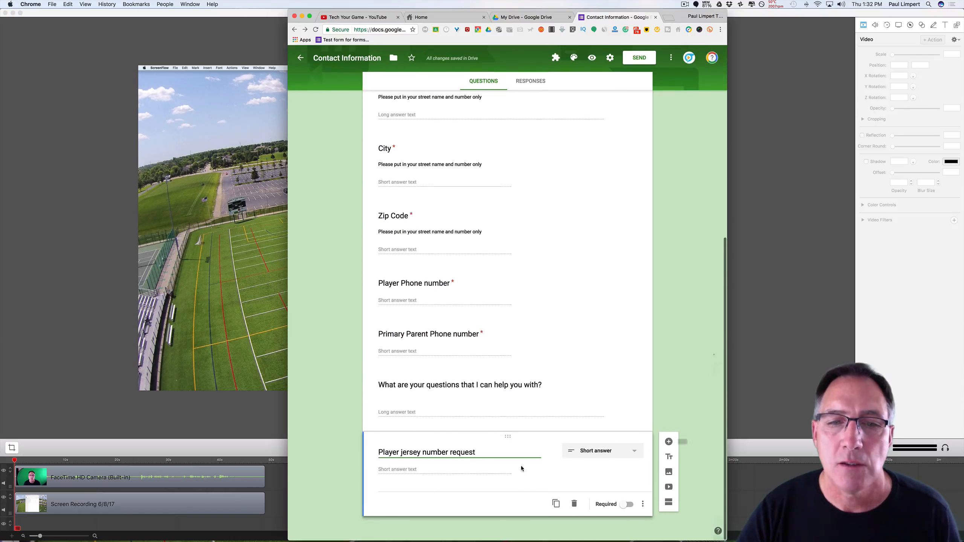
{"action": "left_click", "coordinate": [435, 472]}
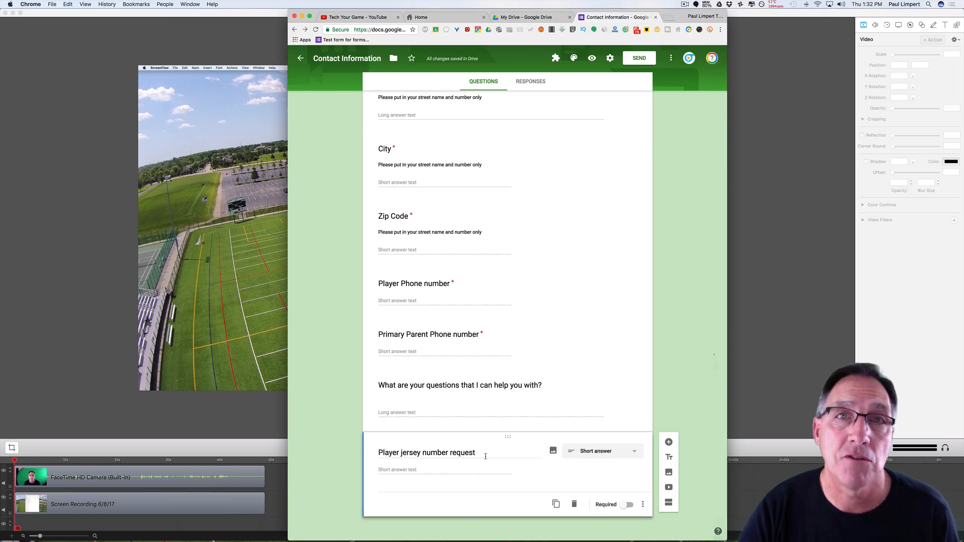
{"action": "left_click", "coordinate": [636, 456]}
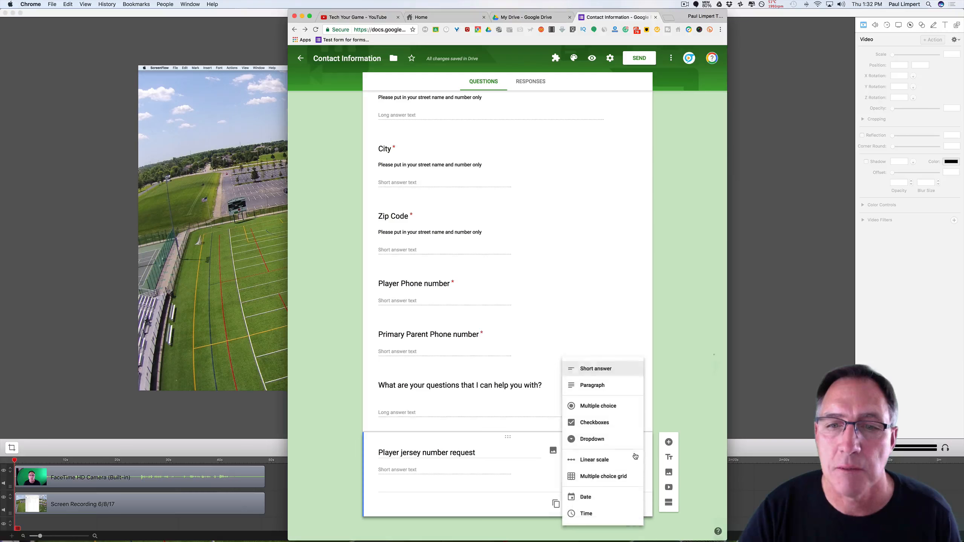
{"action": "left_click", "coordinate": [603, 423]}
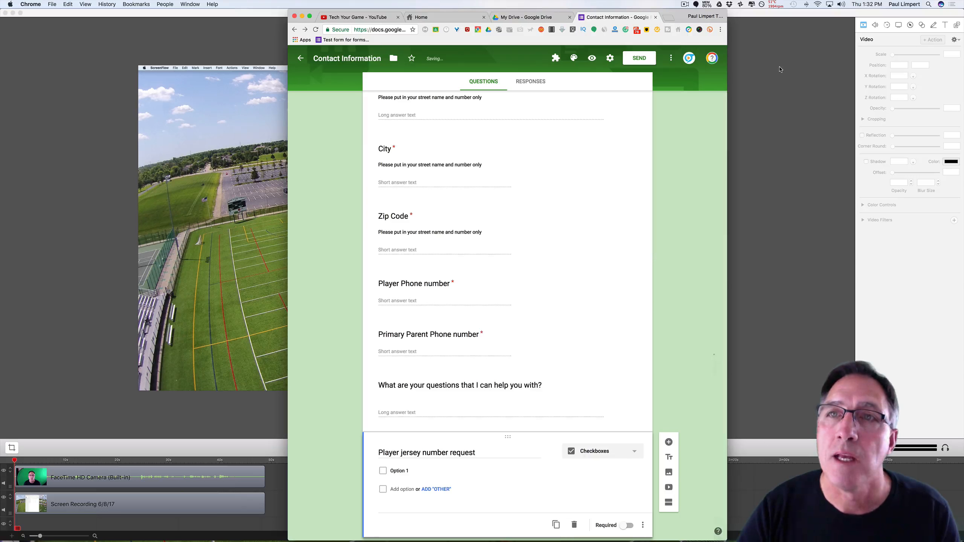
{"action": "left_click", "coordinate": [669, 19]}
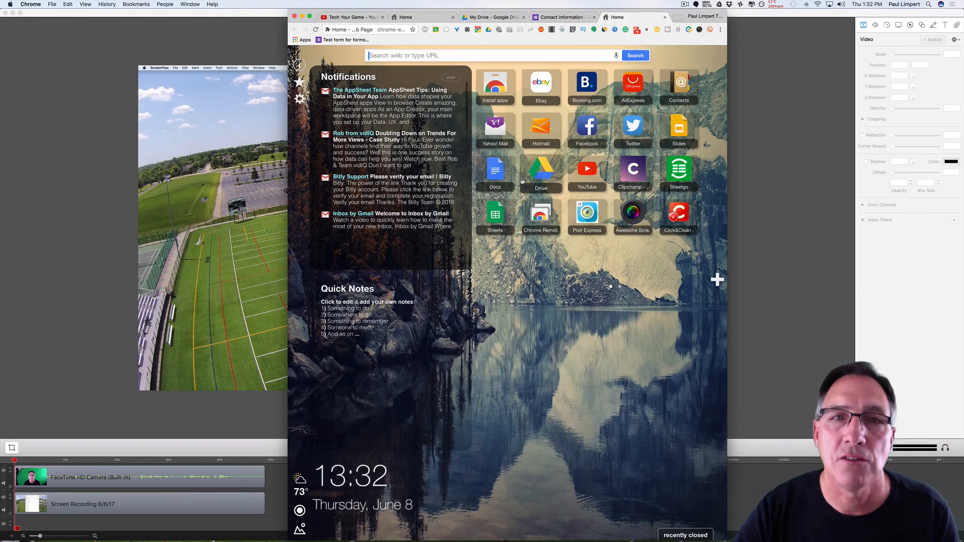
Create a new blank Google Sheets spreadsheet from Drive.
{"action": "left_click", "coordinate": [486, 19]}
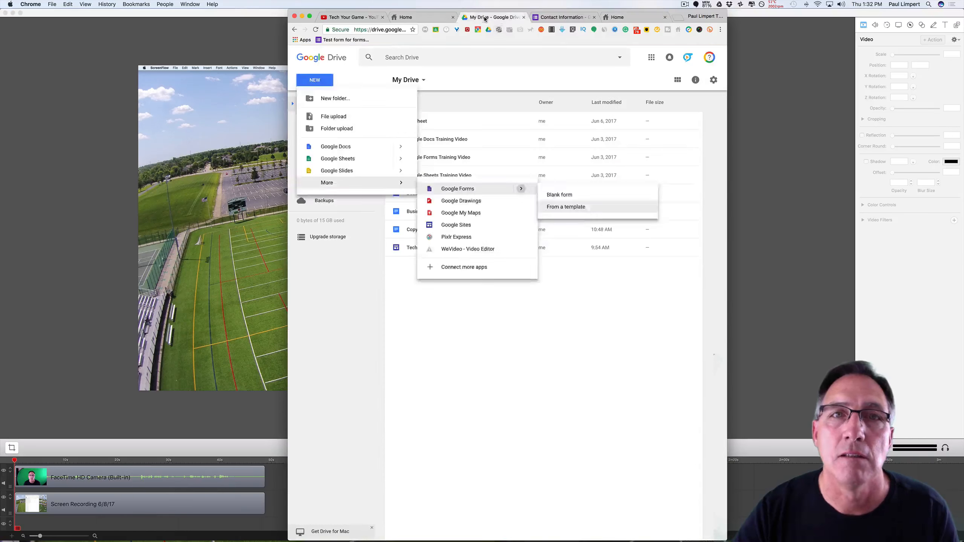
{"action": "left_click", "coordinate": [314, 79]}
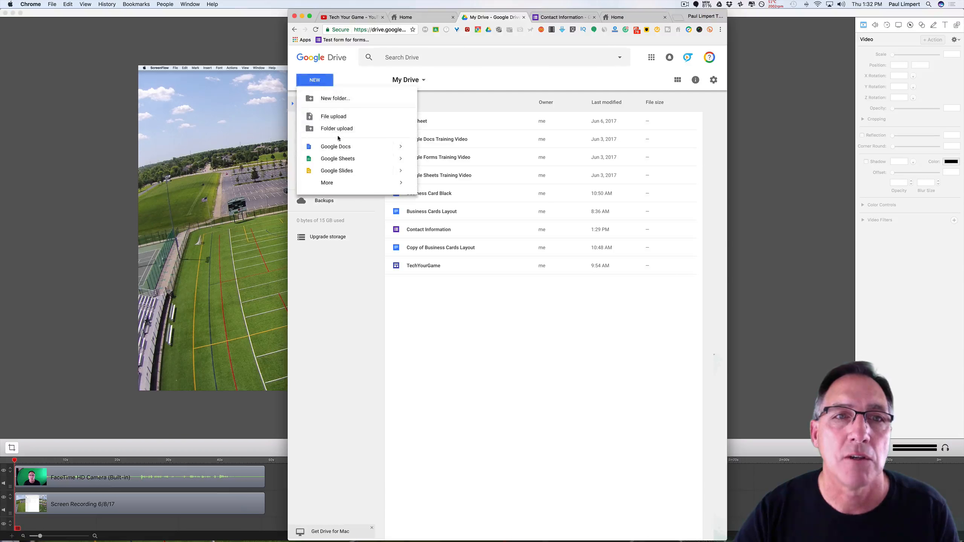
{"action": "left_click", "coordinate": [349, 164]}
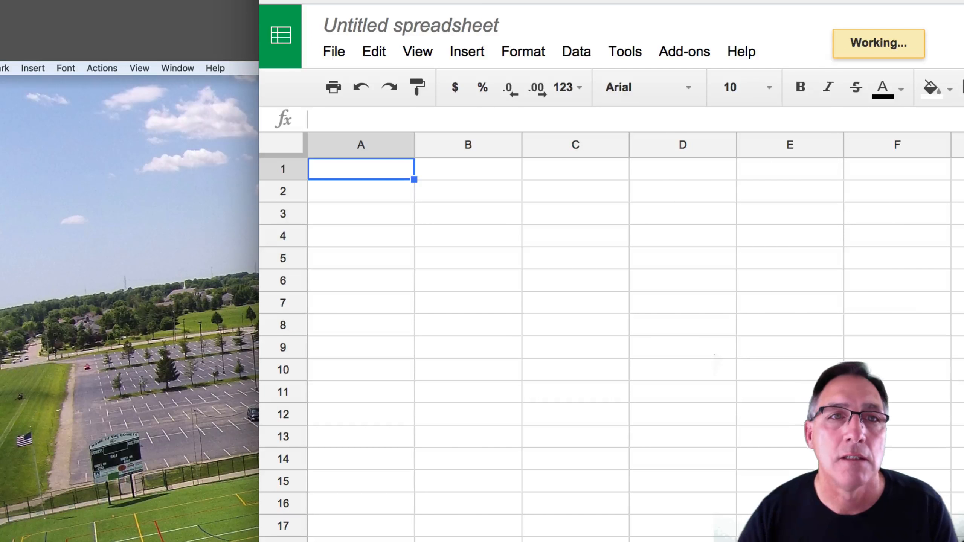
Enter 1, 2, 3 in A1–A3 and fill the number series down column A.
{"action": "type", "text": "1"}
{"action": "key", "text": "Return"}
{"action": "type", "text": "2"}
{"action": "key", "text": "Return"}
{"action": "type", "text": "3"}
{"action": "key", "text": "Return"}
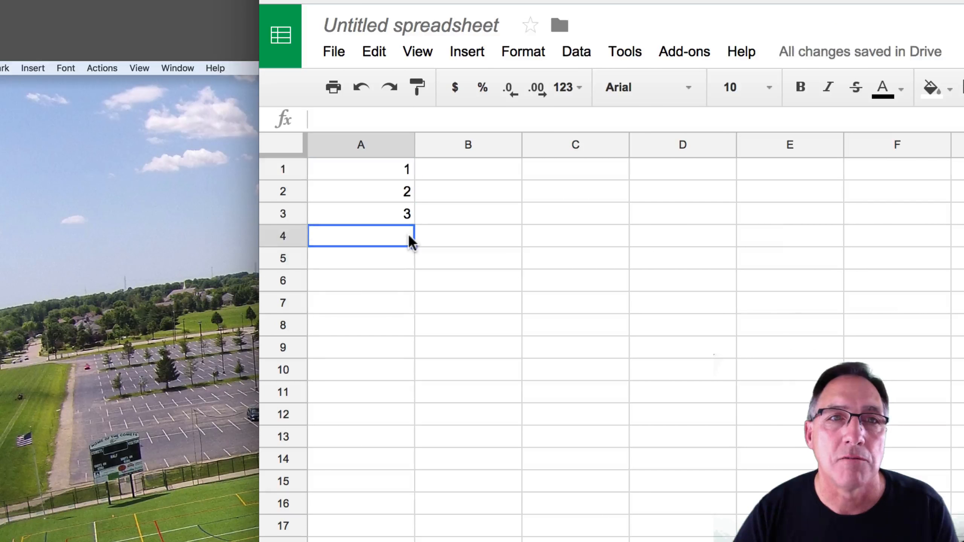
{"action": "left_click", "coordinate": [392, 171]}
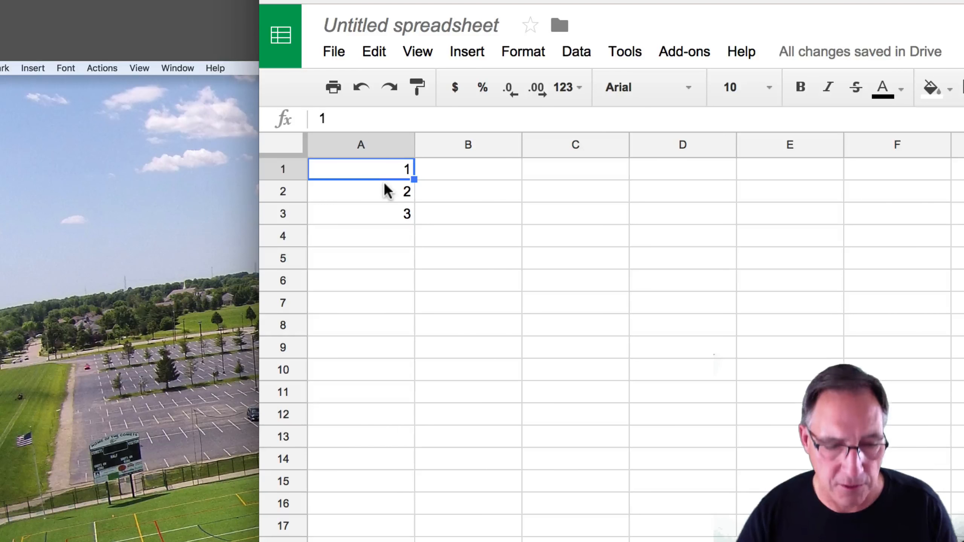
{"action": "key", "text": "shift+Down"}
{"action": "key", "text": "shift+Down"}
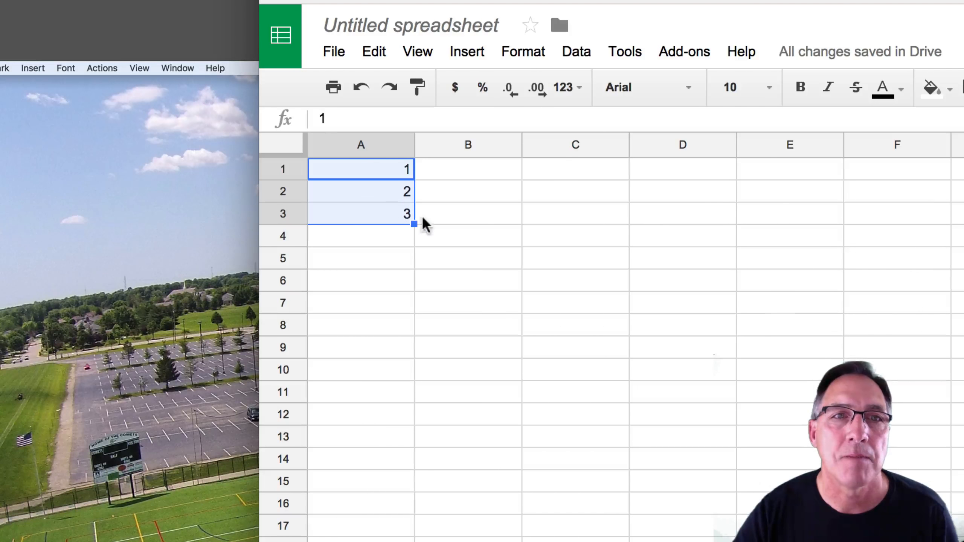
{"action": "left_click_drag", "start_coordinate": [414, 225], "coordinate": [415, 540]}
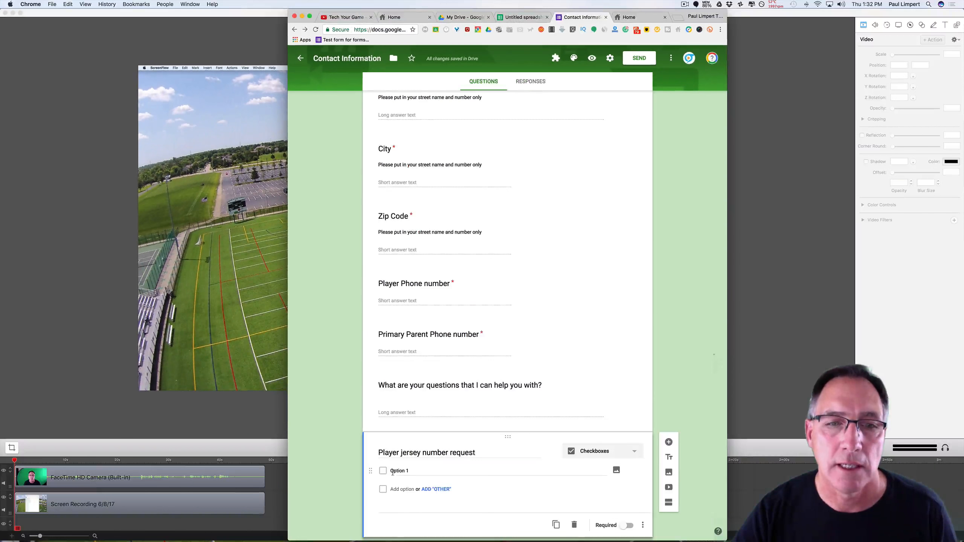
Paste the copied numbers over Option 1, creating checkbox options 1 through 60.
{"action": "left_click", "coordinate": [396, 471]}
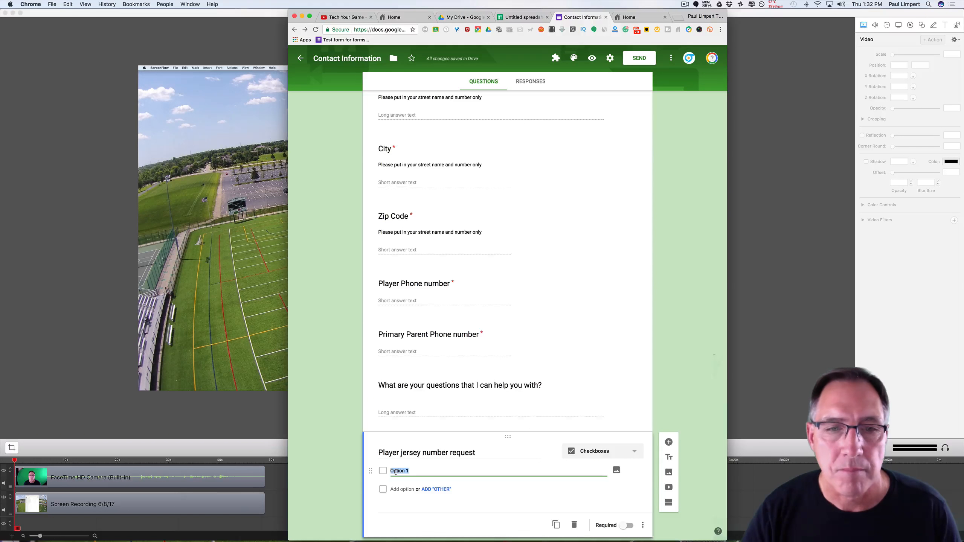
{"action": "key", "text": "super+v"}
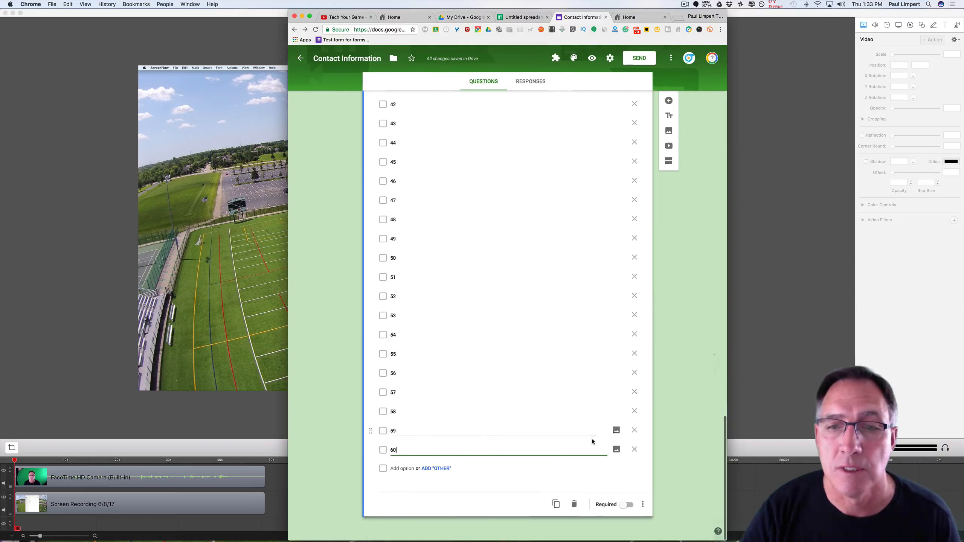
{"action": "left_click", "coordinate": [643, 505]}
{"action": "left_click", "coordinate": [703, 397]}
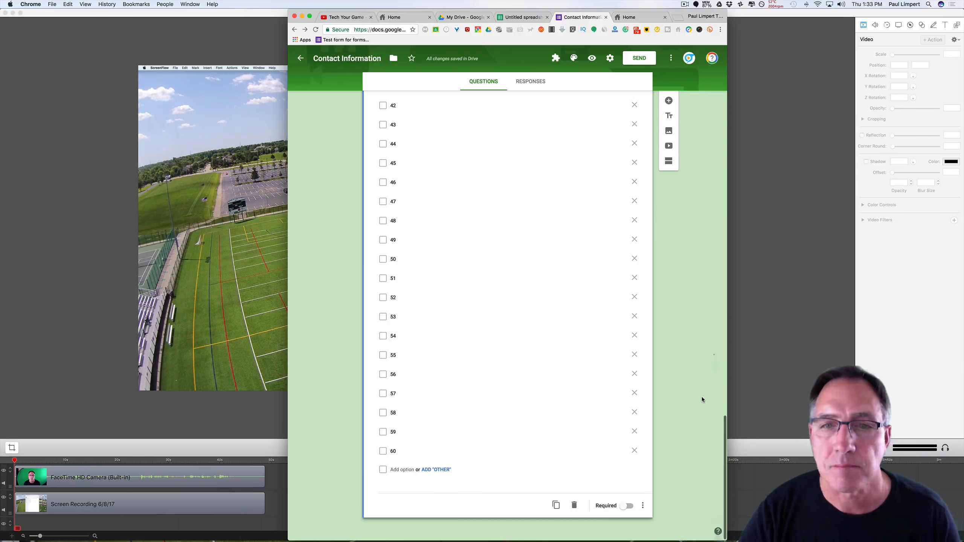
{"action": "scroll", "coordinate": [666, 351], "scroll_direction": "up", "scroll_amount": 10}
{"action": "scroll", "coordinate": [666, 361], "scroll_direction": "up", "scroll_amount": 5}
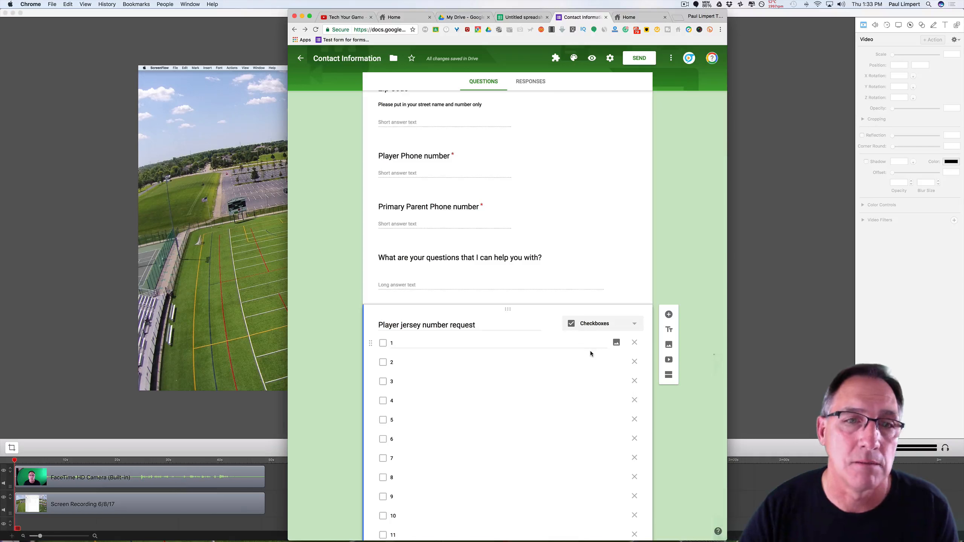
{"action": "scroll", "coordinate": [701, 356], "scroll_direction": "down", "scroll_amount": 5}
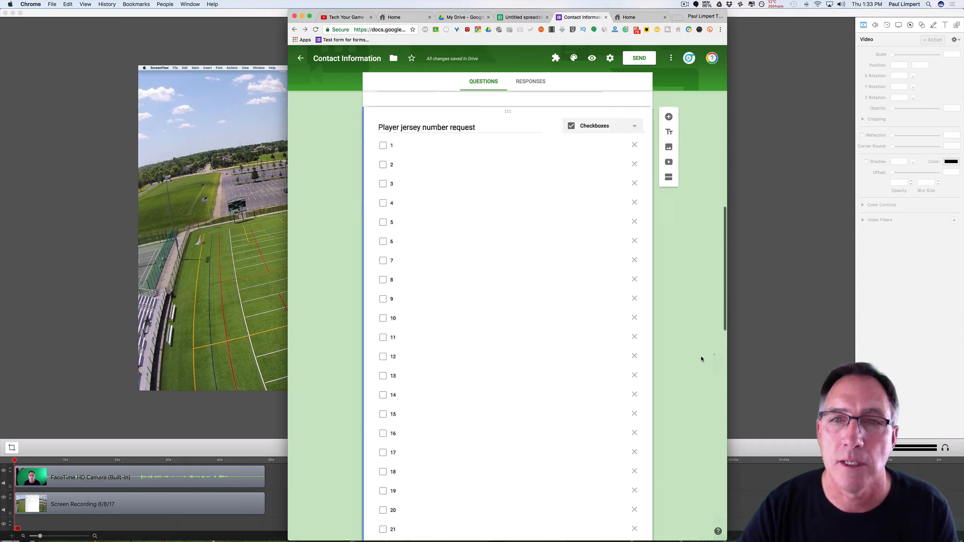
{"action": "scroll", "coordinate": [701, 356], "scroll_direction": "down", "scroll_amount": 20}
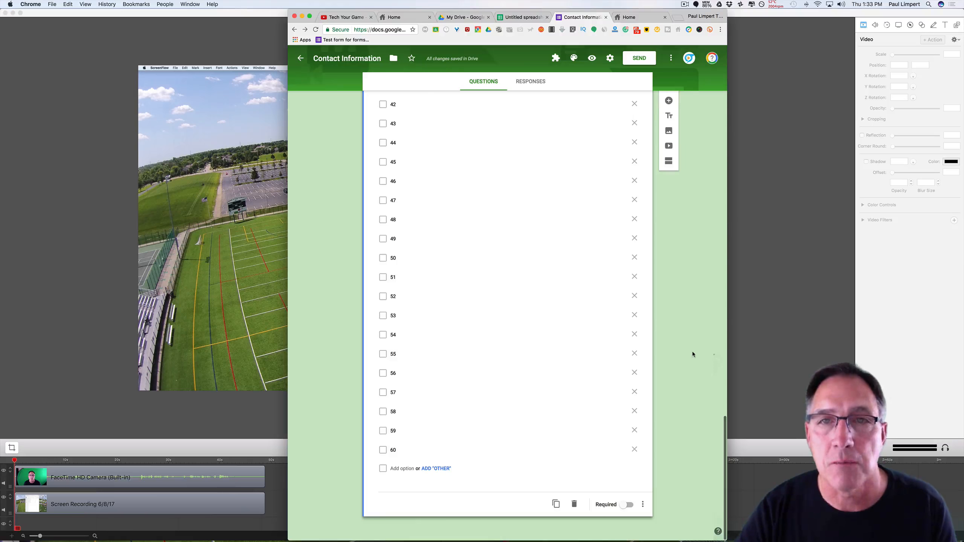
Add a required Date question titled 'Player Date of Birth', followed by a new blank question.
{"action": "left_click", "coordinate": [668, 100]}
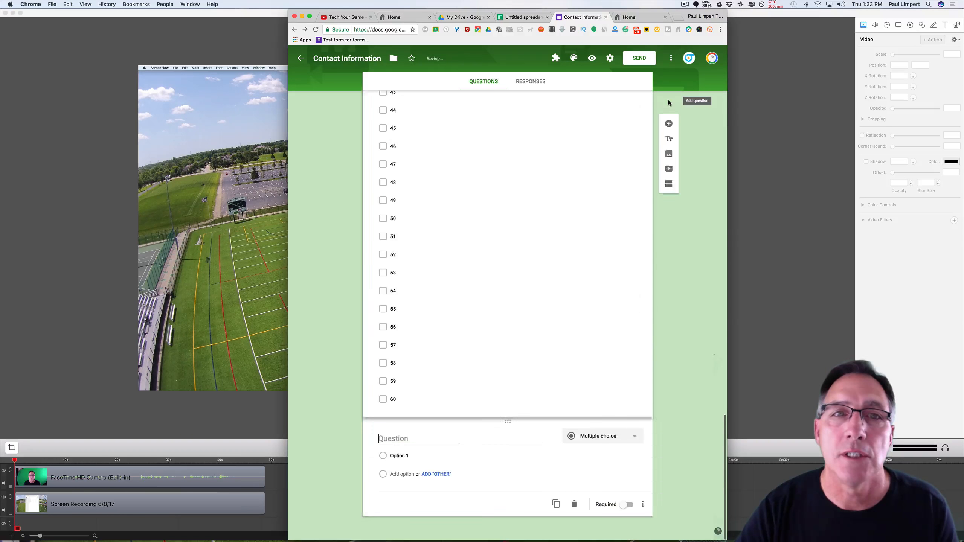
{"action": "type", "text": "Player"}
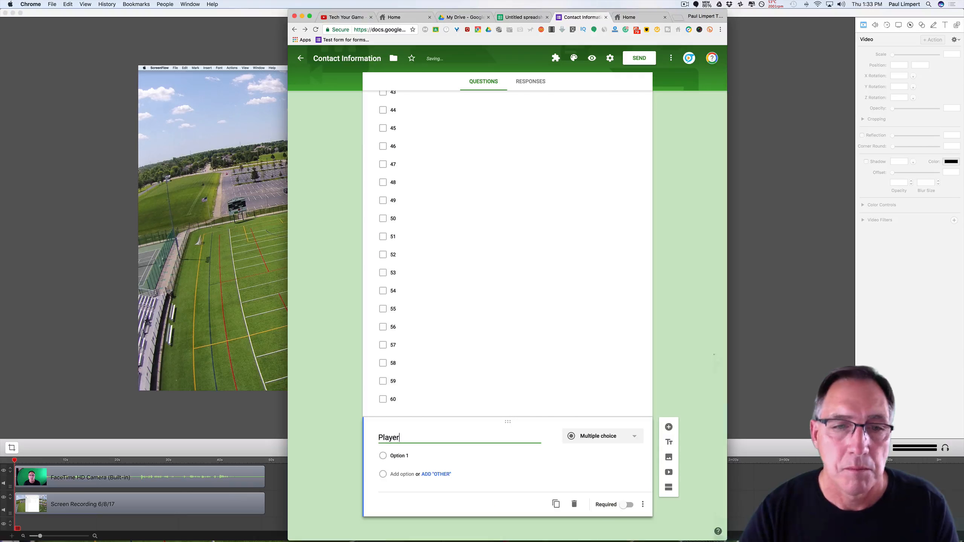
{"action": "type", "text": " Date o"}
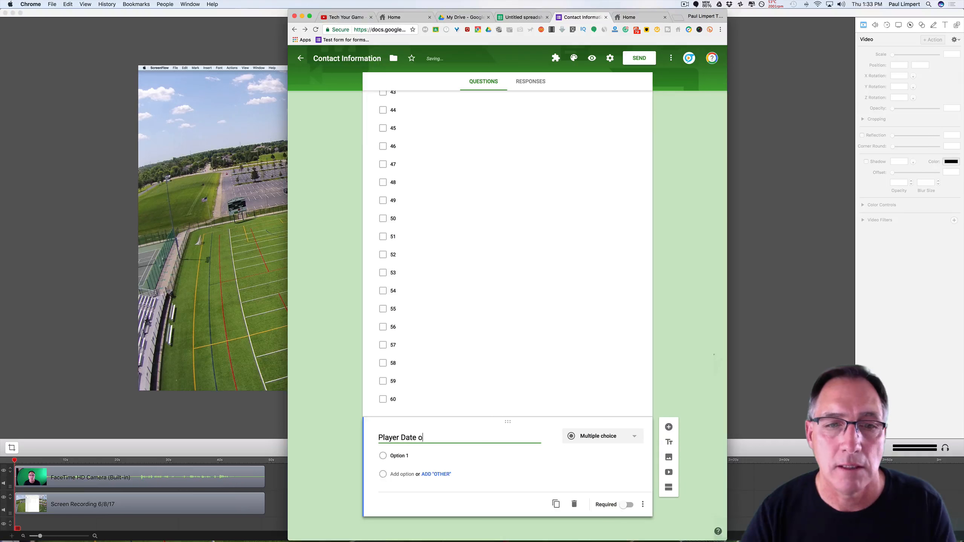
{"action": "type", "text": "f Birth"}
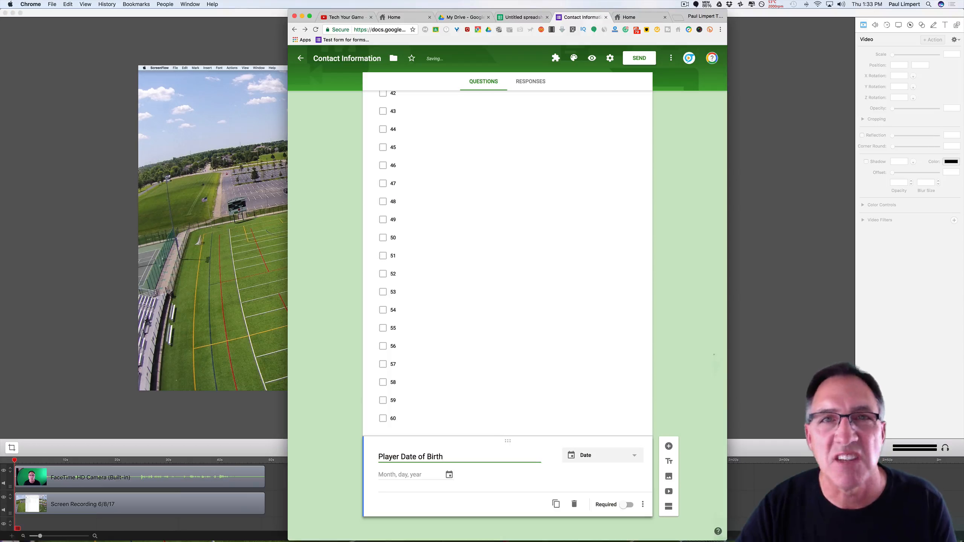
{"action": "left_click", "coordinate": [626, 505]}
{"action": "left_click", "coordinate": [642, 505]}
{"action": "left_click", "coordinate": [487, 512]}
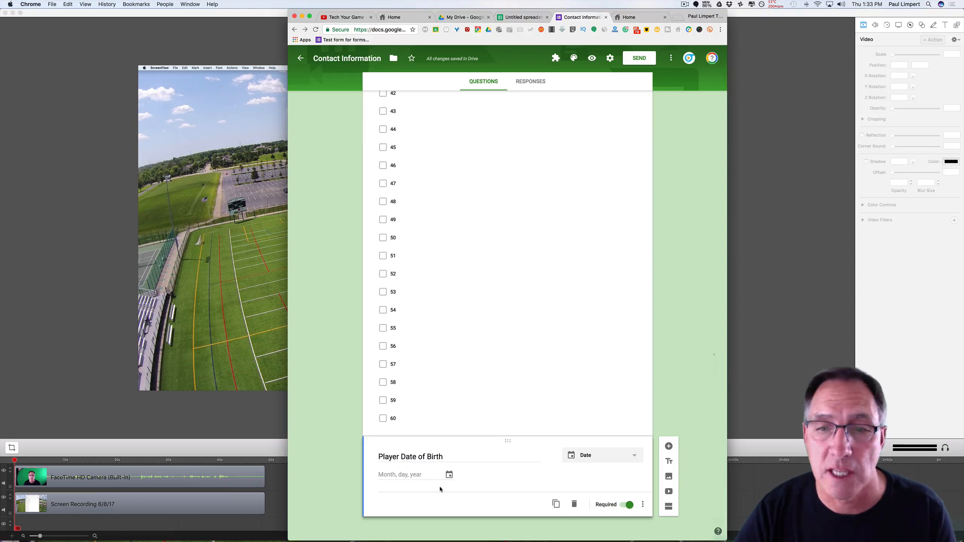
{"action": "left_click", "coordinate": [669, 447]}
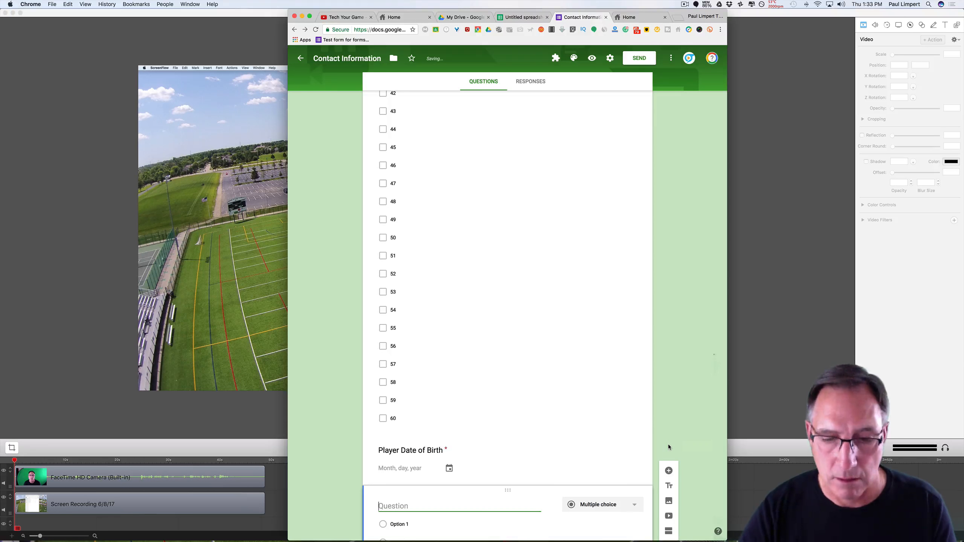
Title the question 'Graduation year' and set its type to Multiple choice.
{"action": "type", "text": "Gradu"}
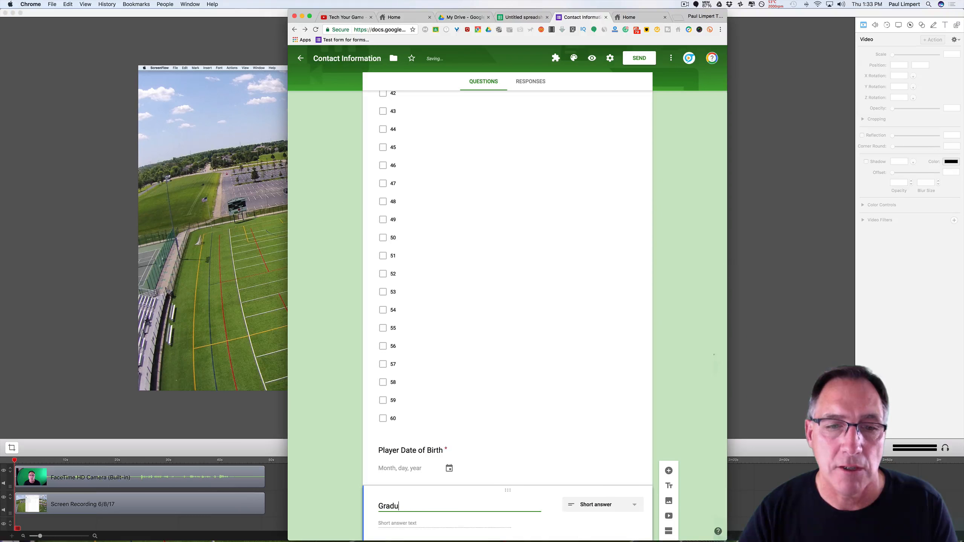
{"action": "type", "text": "ation year"}
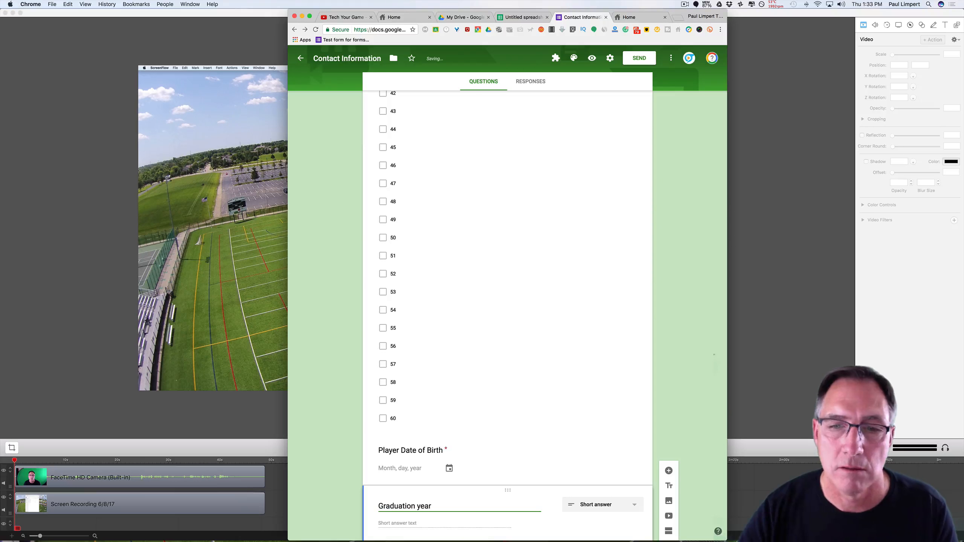
{"action": "scroll", "coordinate": [717, 483], "scroll_direction": "down", "scroll_amount": 2}
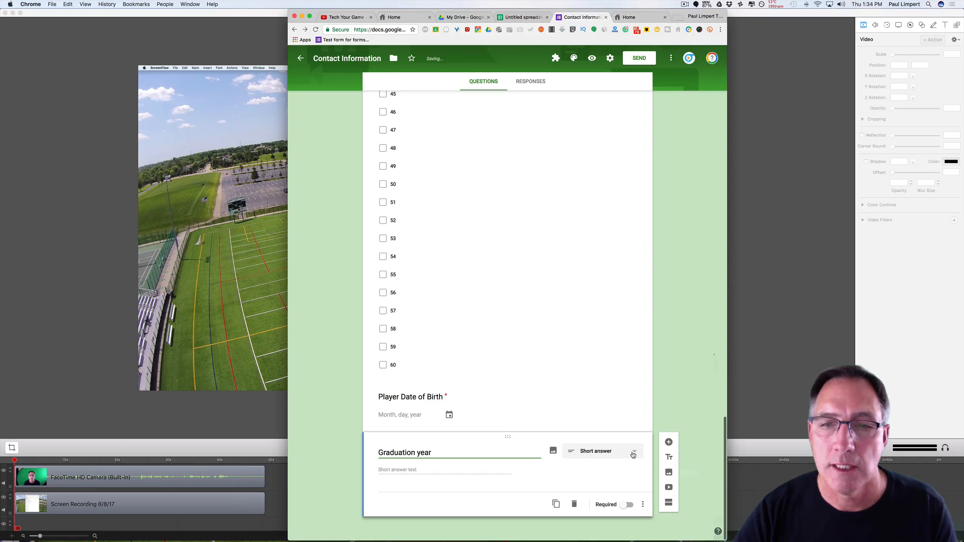
{"action": "left_click", "coordinate": [605, 448]}
{"action": "left_click", "coordinate": [609, 496]}
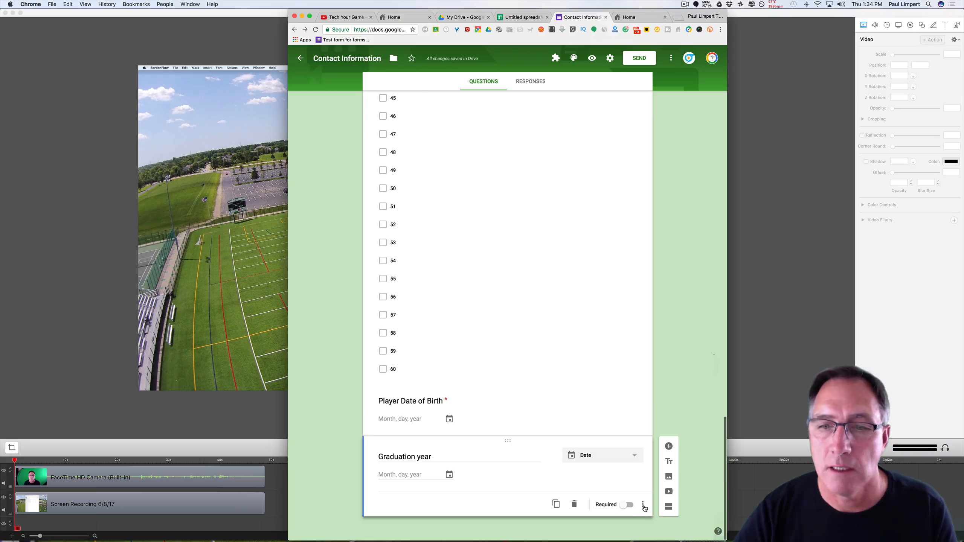
{"action": "left_click", "coordinate": [634, 457]}
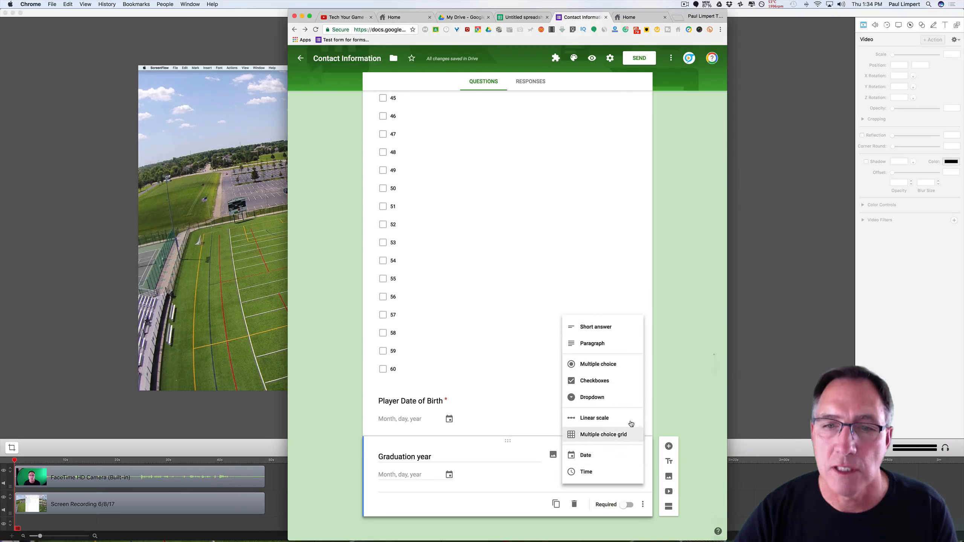
{"action": "left_click", "coordinate": [626, 327]}
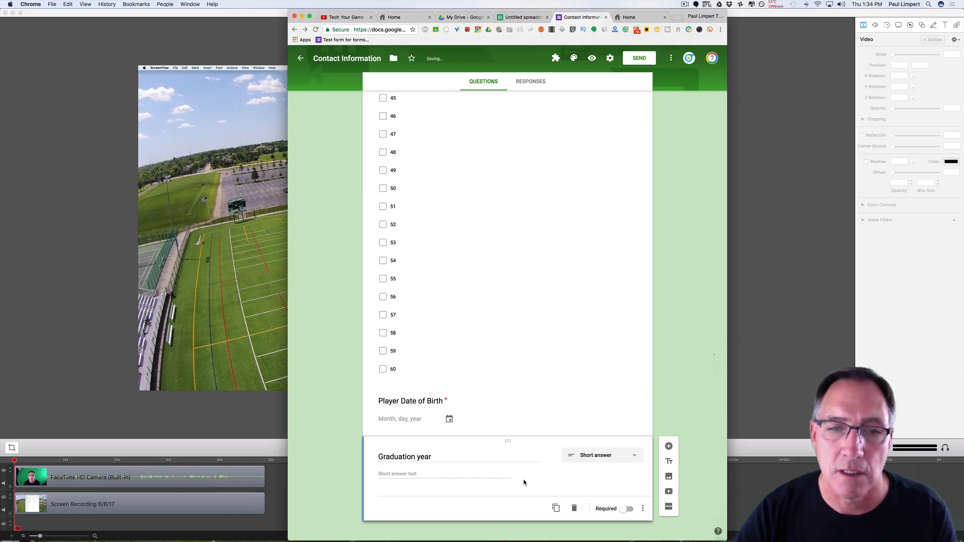
{"action": "left_click", "coordinate": [639, 458]}
{"action": "left_click", "coordinate": [620, 406]}
Enter options 2018, 2019, 2020 and 2021 and make the question required.
{"action": "type", "text": "2018"}
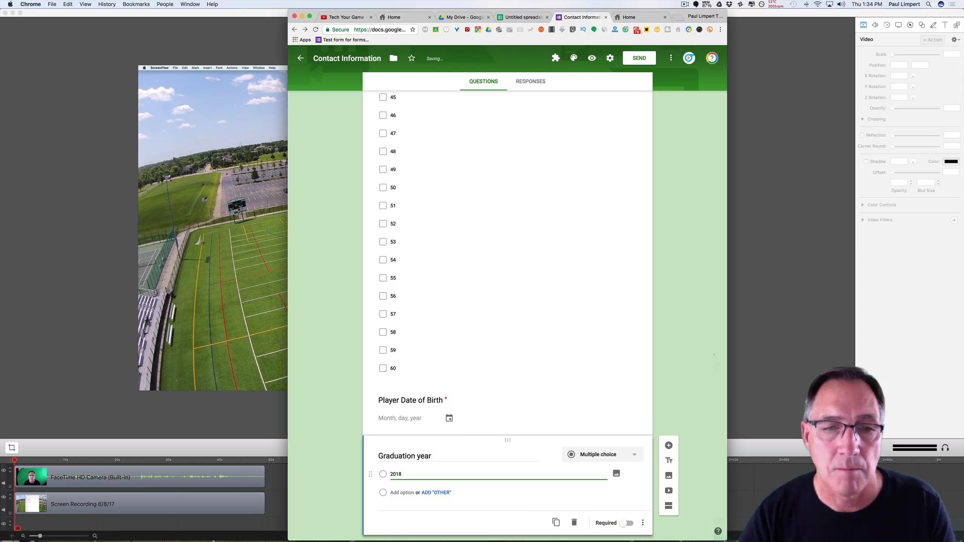
{"action": "left_click", "coordinate": [403, 493]}
{"action": "type", "text": "2019"}
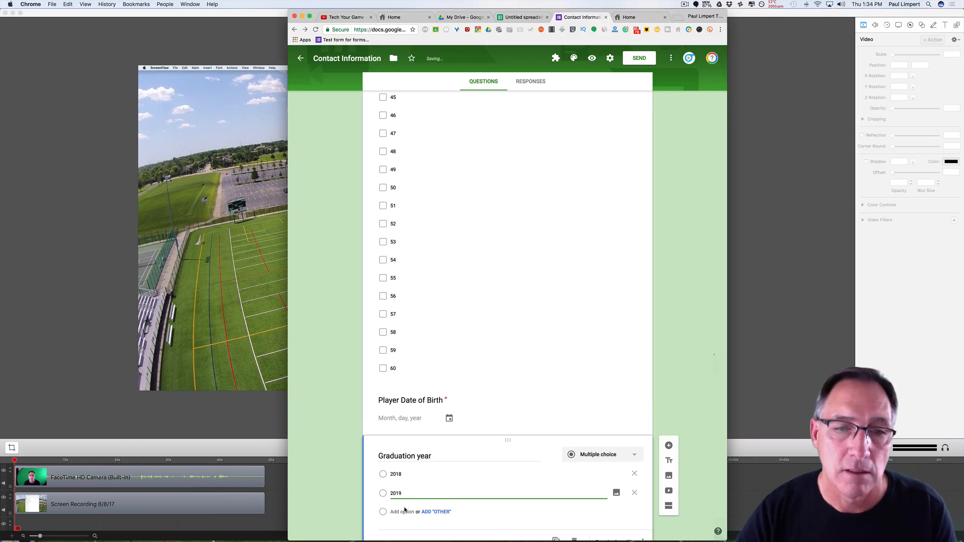
{"action": "key", "text": "Return"}
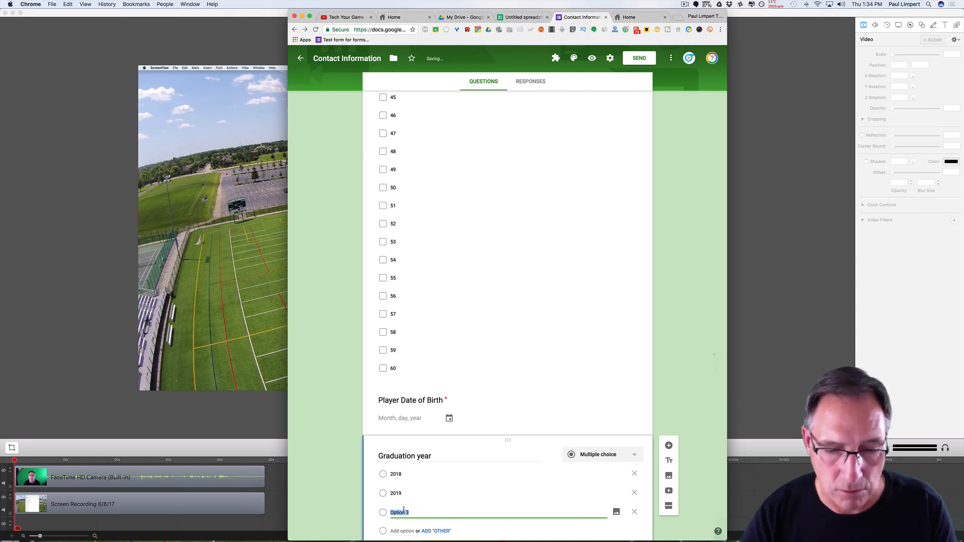
{"action": "type", "text": "2020"}
{"action": "key", "text": "Return"}
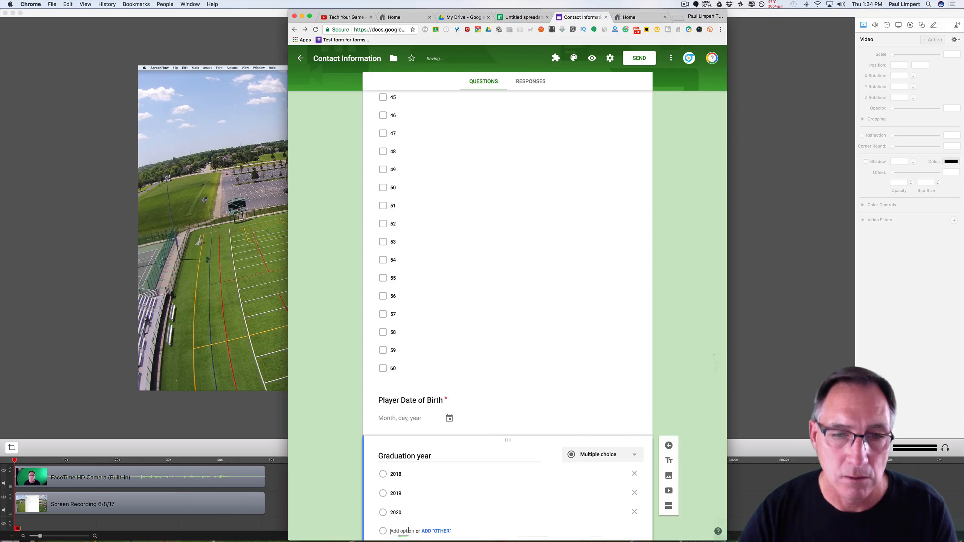
{"action": "type", "text": "201"}
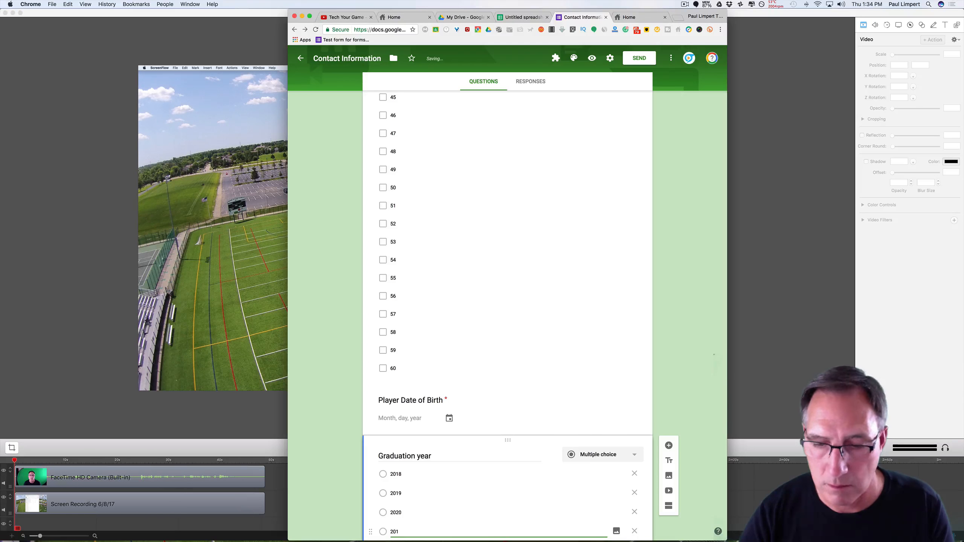
{"action": "scroll", "coordinate": [707, 484], "scroll_direction": "down", "scroll_amount": 3}
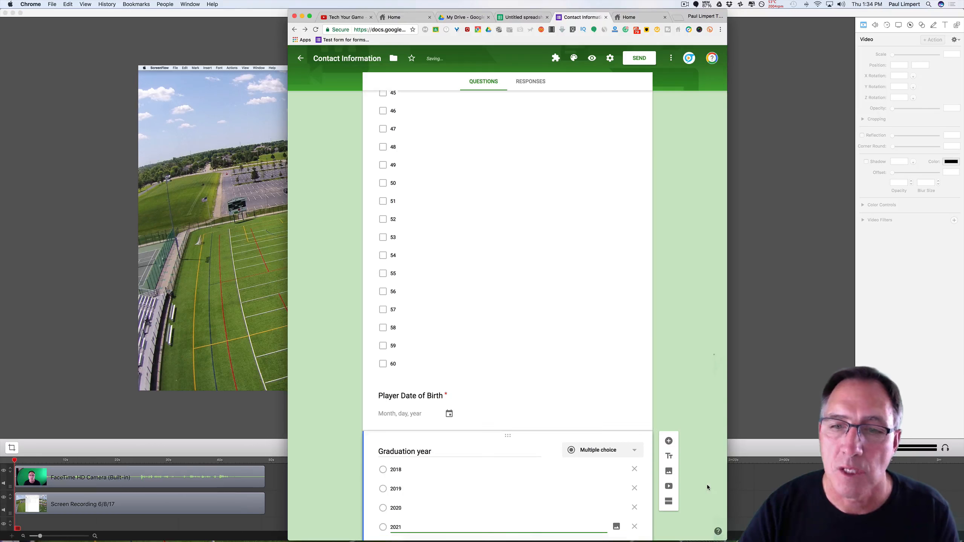
{"action": "left_click", "coordinate": [627, 505]}
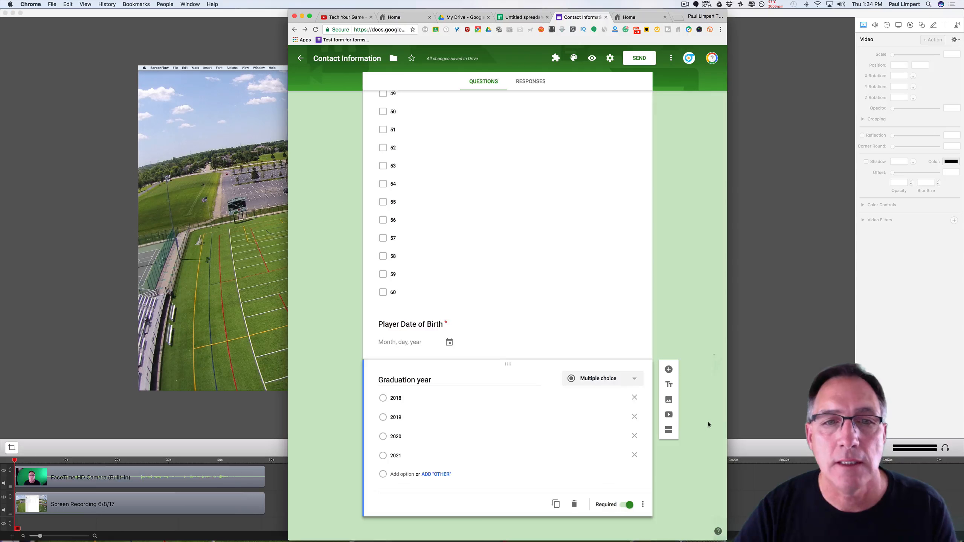
{"action": "scroll", "coordinate": [708, 422], "scroll_direction": "up", "scroll_amount": 10}
{"action": "scroll", "coordinate": [707, 423], "scroll_direction": "up", "scroll_amount": 15}
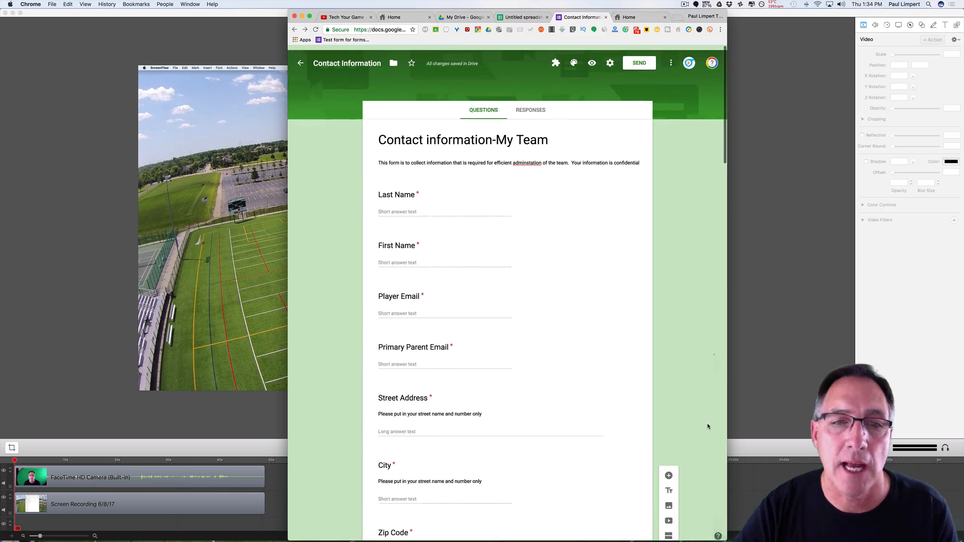
{"action": "scroll", "coordinate": [707, 424], "scroll_direction": "down", "scroll_amount": 6}
{"action": "scroll", "coordinate": [707, 424], "scroll_direction": "down", "scroll_amount": 20}
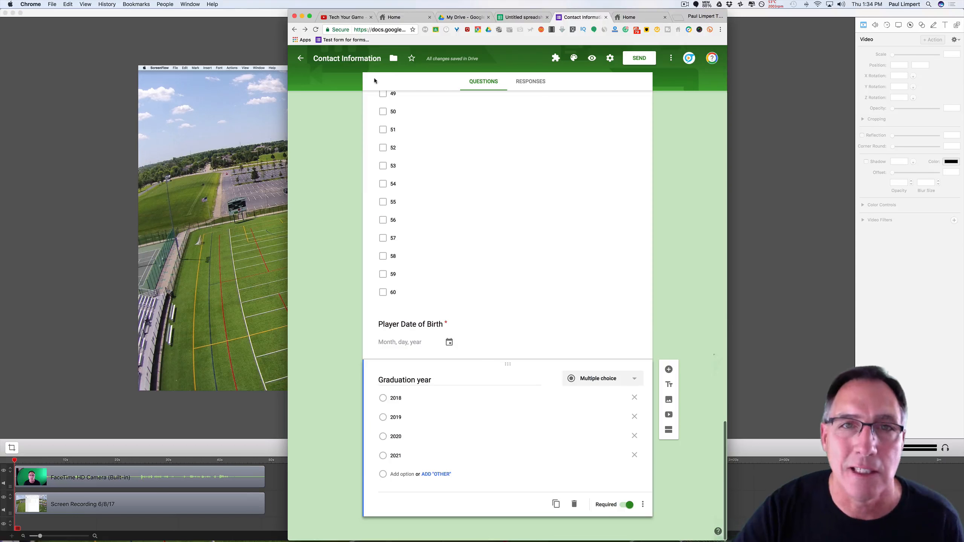
Append '-My Teams' to the form name, making it 'Contact Information-My Teams'.
{"action": "left_click", "coordinate": [365, 60]}
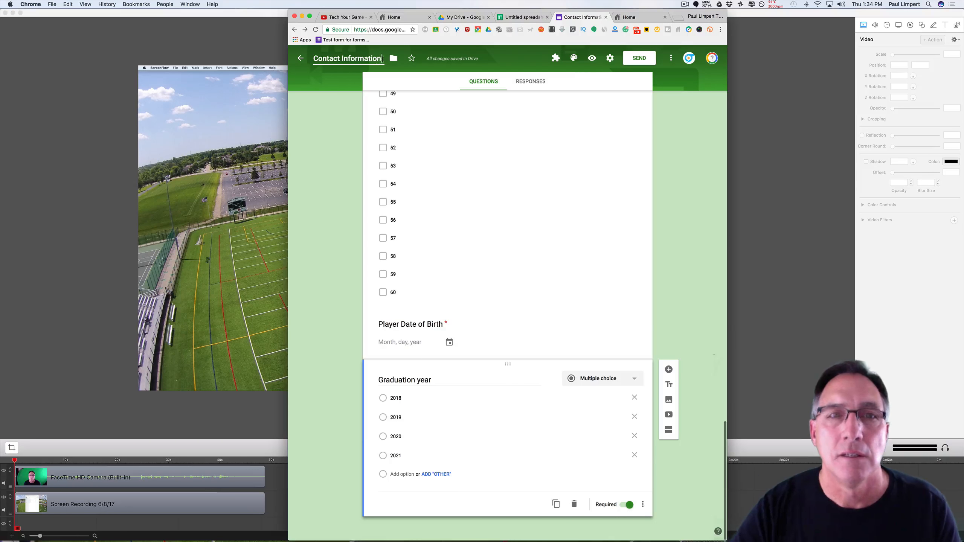
{"action": "type", "text": "-May"}
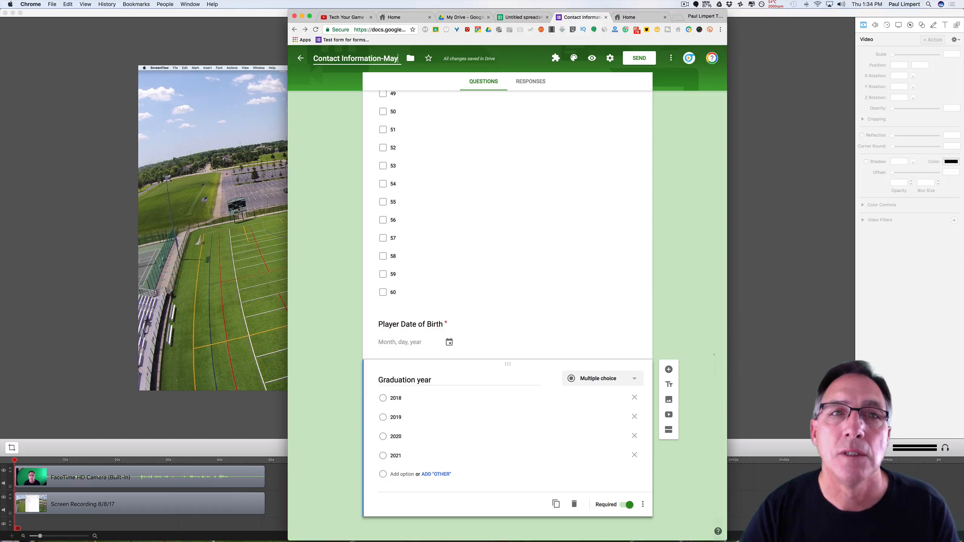
{"action": "type", "text": " T"}
{"action": "type", "text": "eams"}
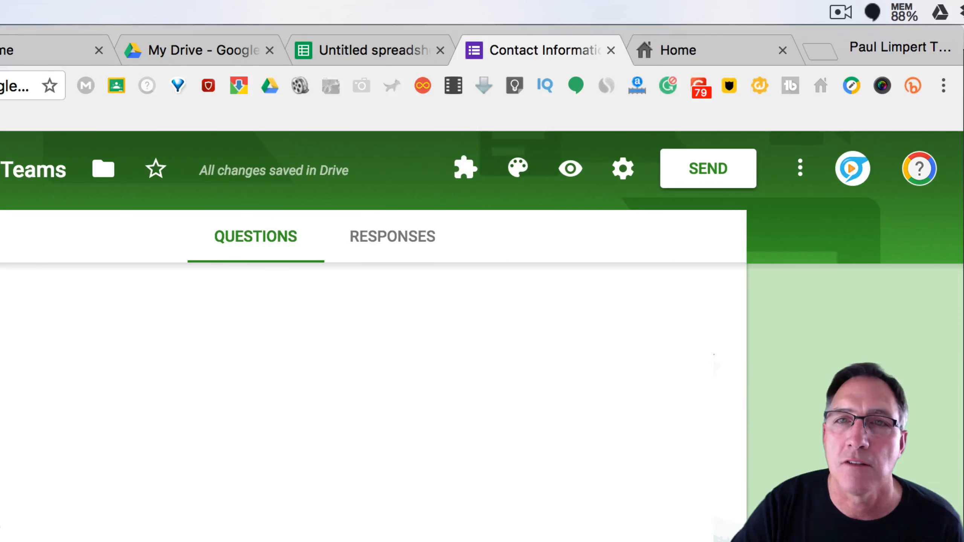
Set the form's theme colour to orange.
{"action": "scroll", "coordinate": [721, 286], "scroll_direction": "up", "scroll_amount": 10}
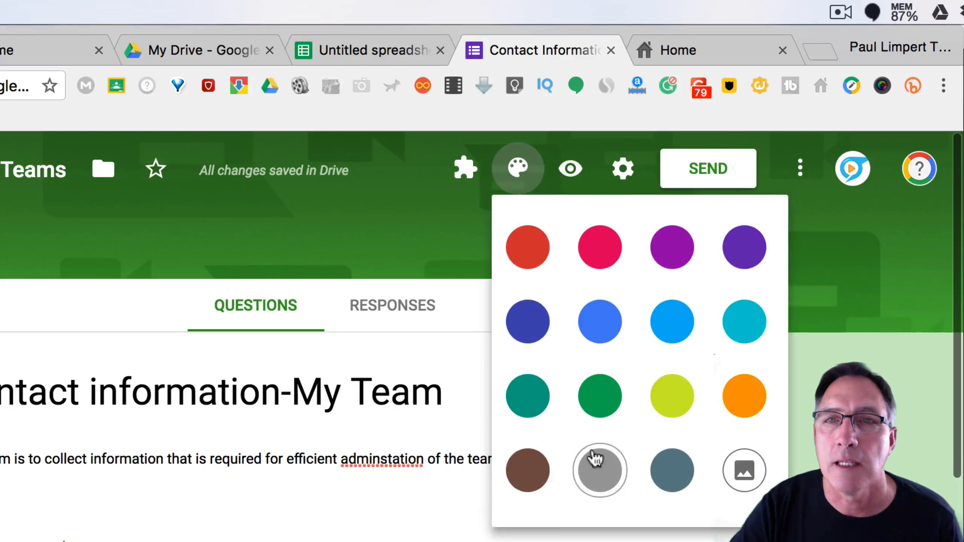
{"action": "left_click", "coordinate": [753, 406]}
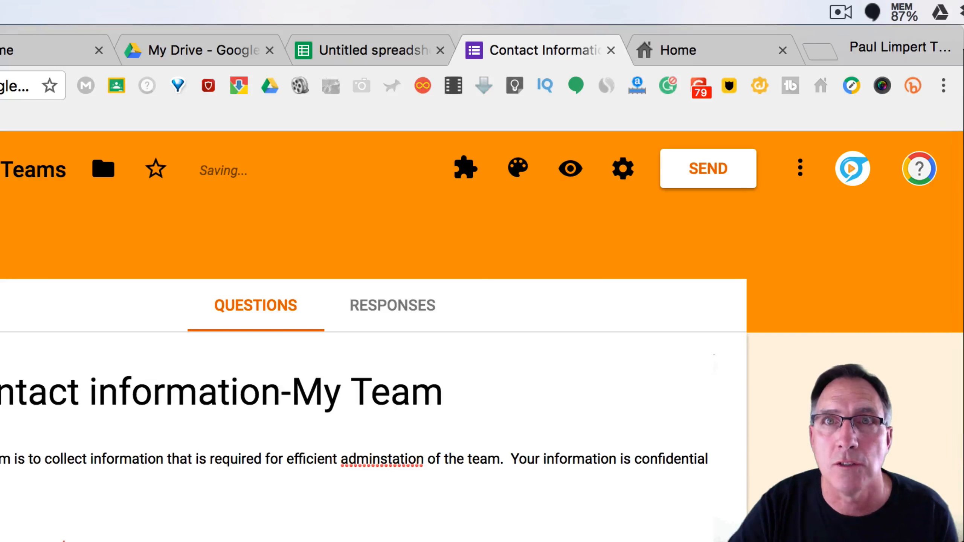
{"action": "left_click", "coordinate": [526, 178]}
Browse Illustrations and Sports and games header images, then cancel without applying any photo.
{"action": "left_click", "coordinate": [743, 472]}
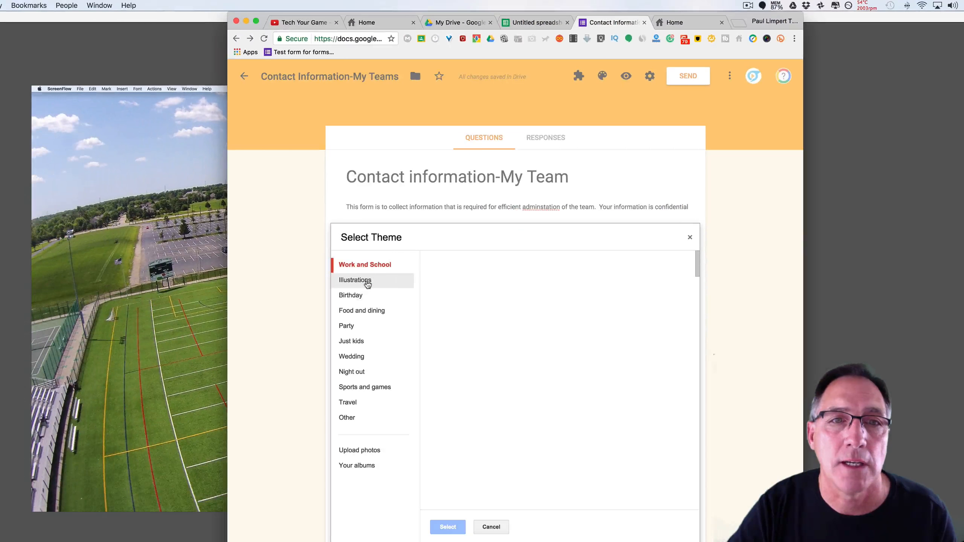
{"action": "left_click", "coordinate": [367, 284]}
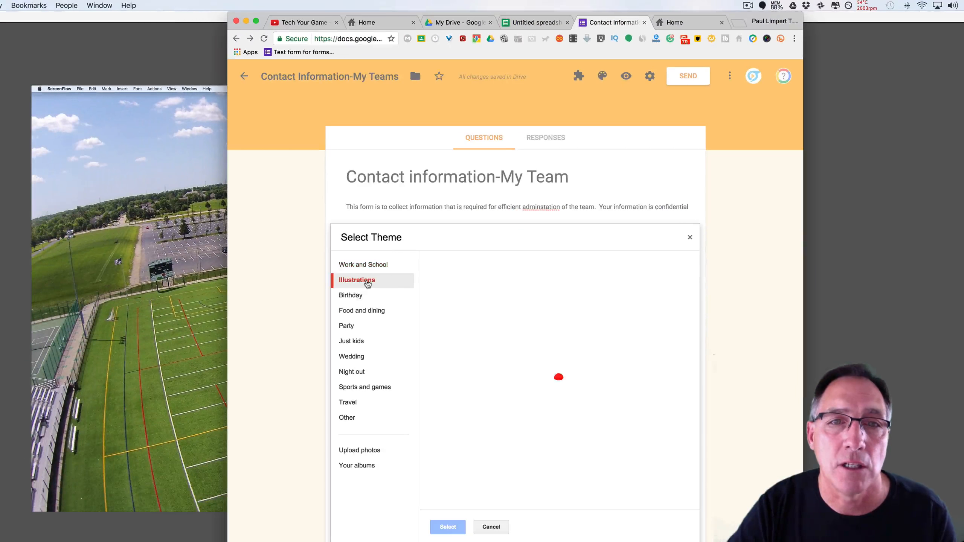
{"action": "left_click", "coordinate": [365, 388]}
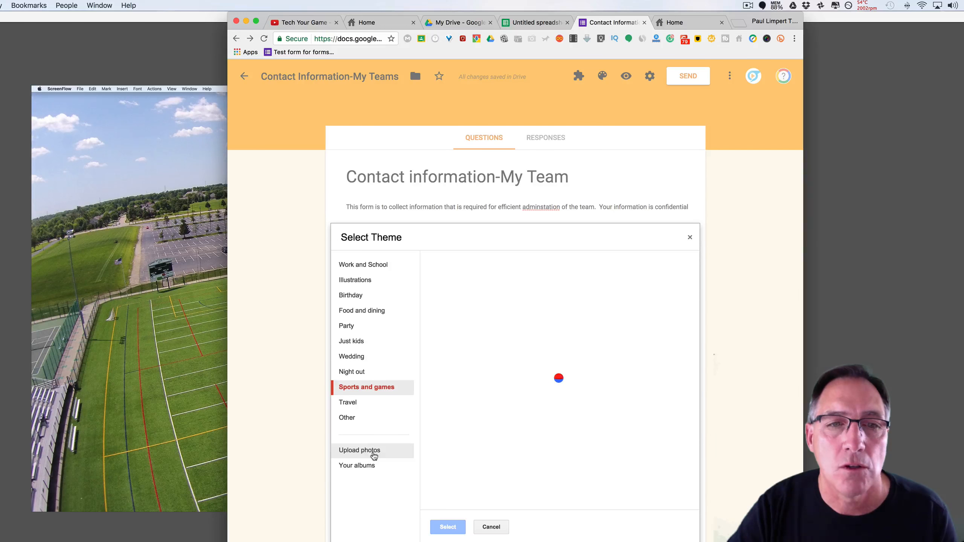
{"action": "left_click", "coordinate": [372, 453]}
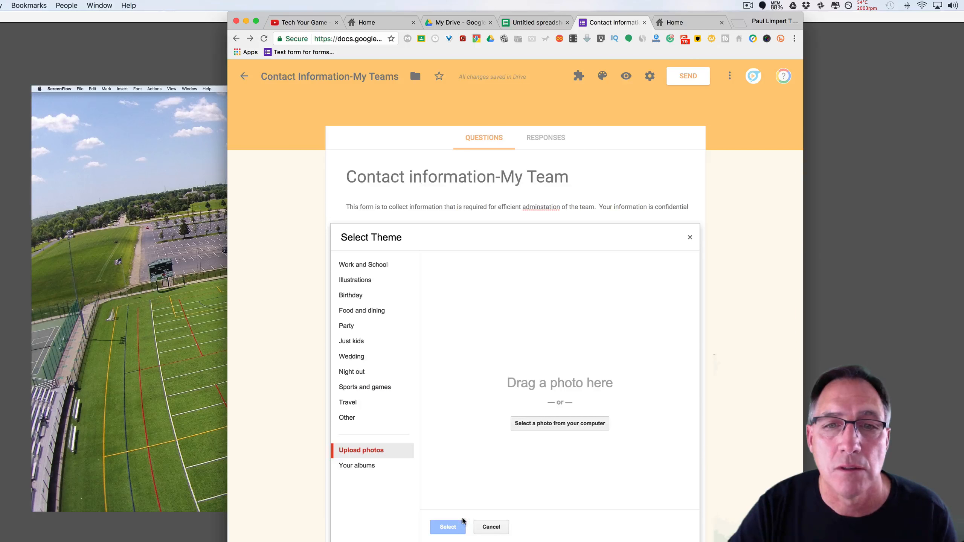
{"action": "left_click", "coordinate": [555, 429]}
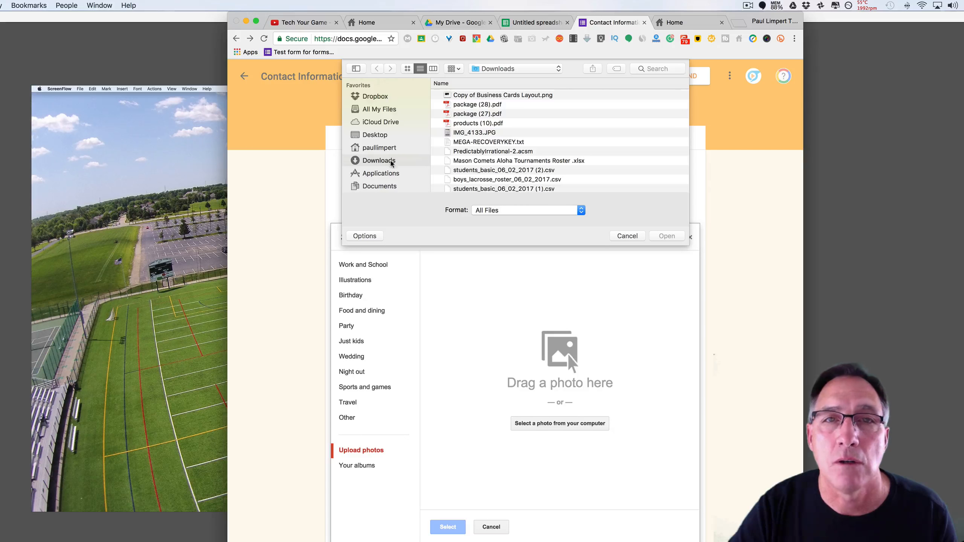
{"action": "left_click", "coordinate": [627, 236]}
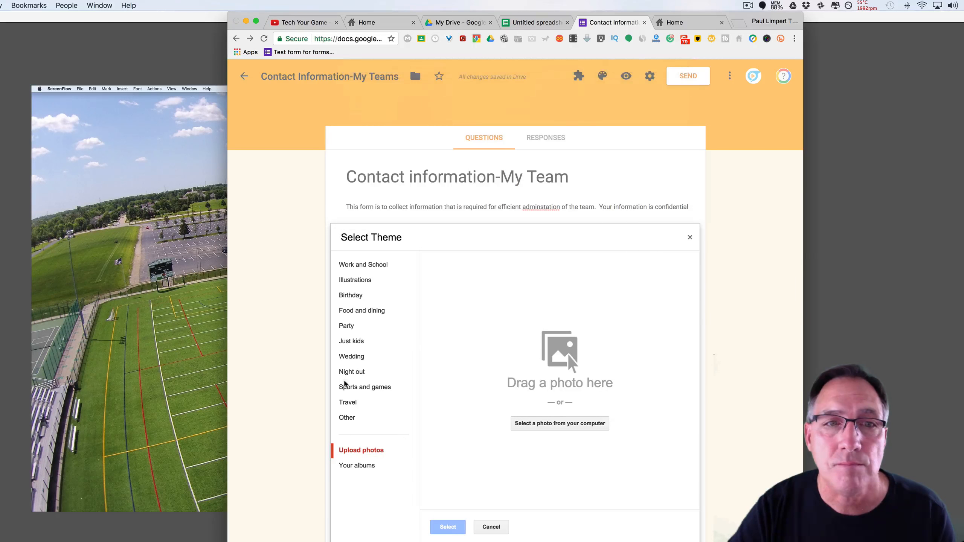
{"action": "left_click", "coordinate": [365, 388]}
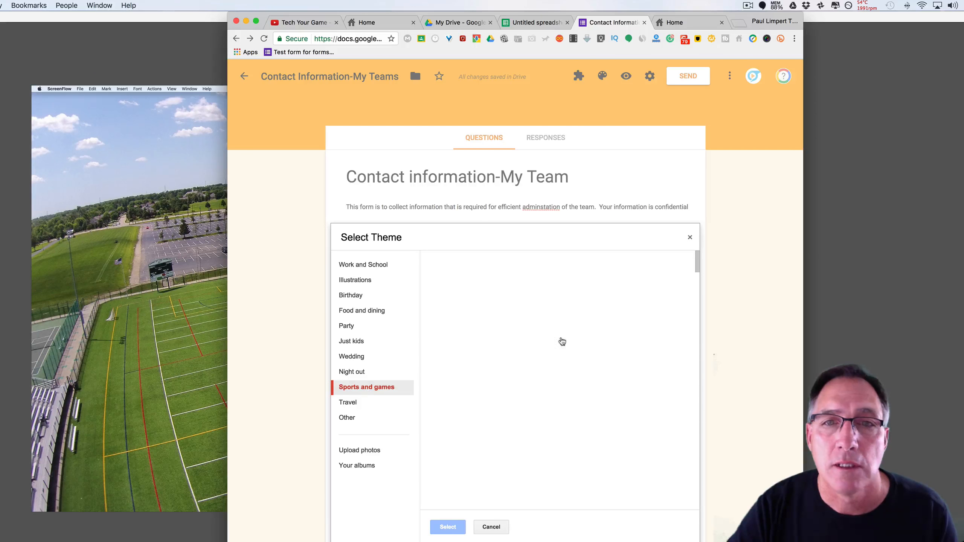
{"action": "scroll", "coordinate": [607, 383], "scroll_direction": "down", "scroll_amount": 3}
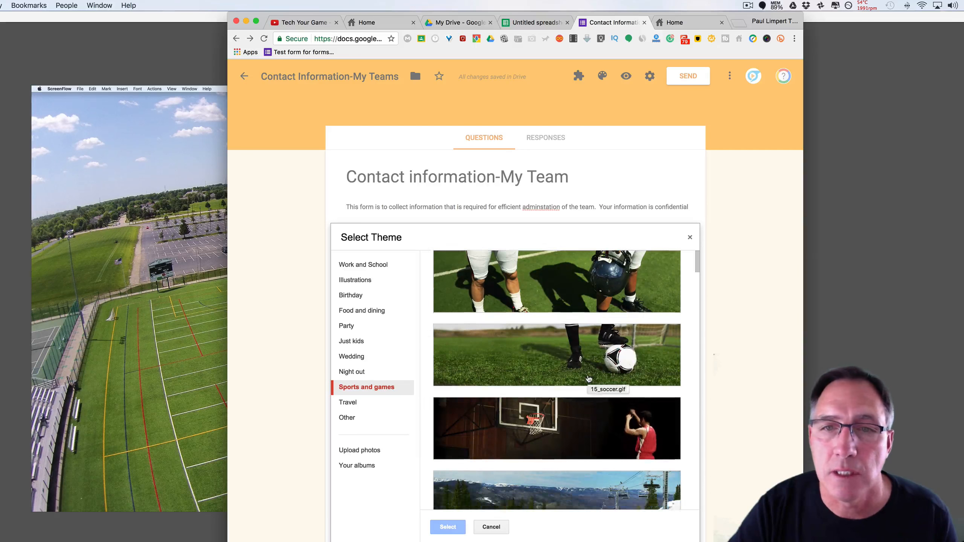
{"action": "left_click", "coordinate": [494, 529]}
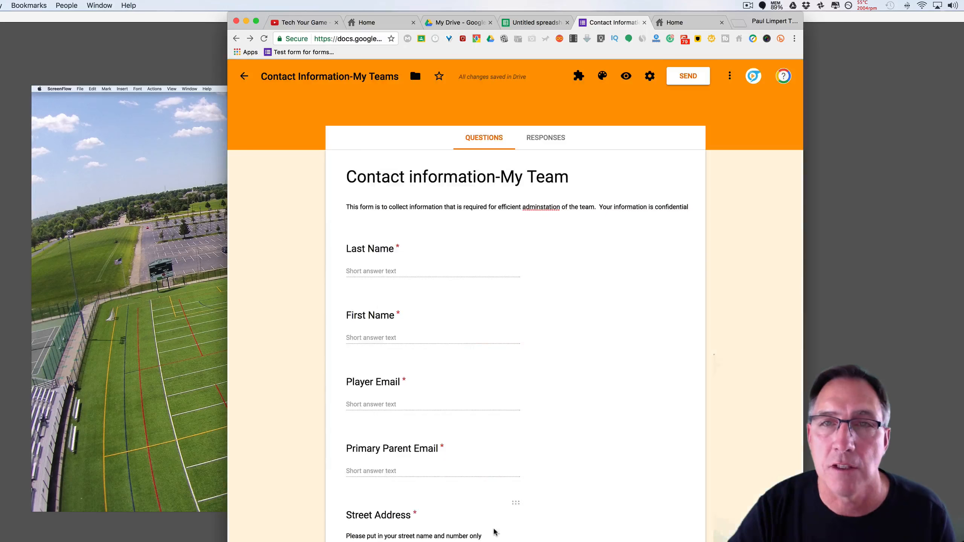
Collect email addresses and send response receipts only if the respondent requests it.
{"action": "left_click", "coordinate": [650, 78]}
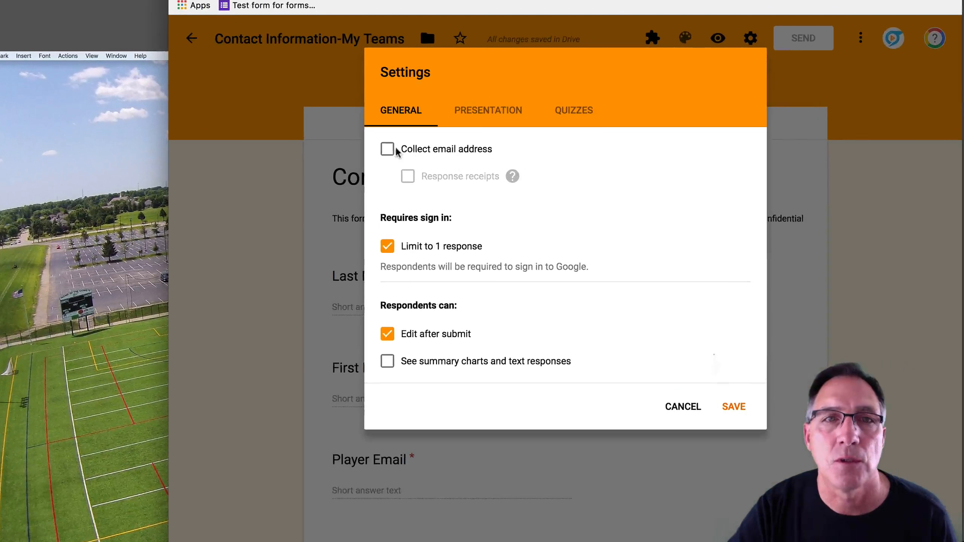
{"action": "left_click", "coordinate": [388, 149]}
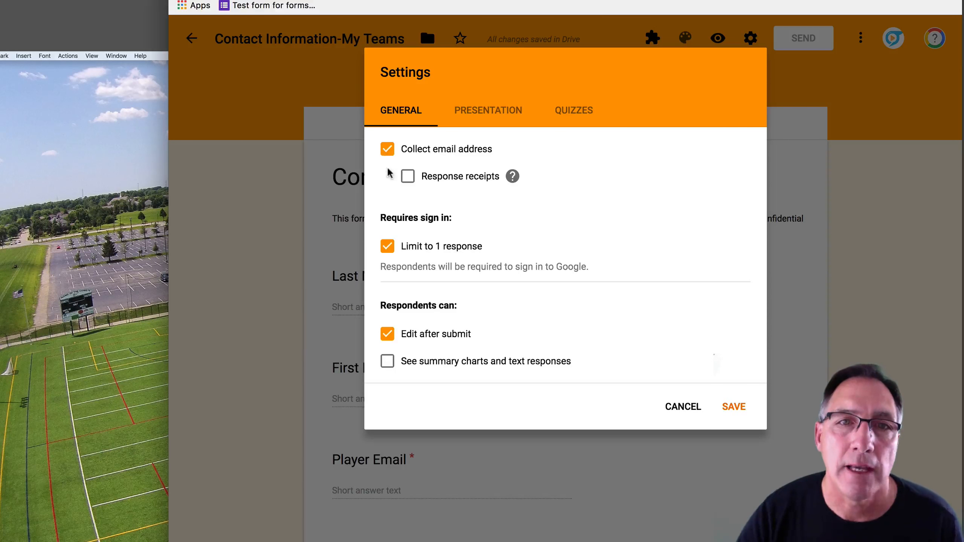
{"action": "left_click", "coordinate": [407, 176]}
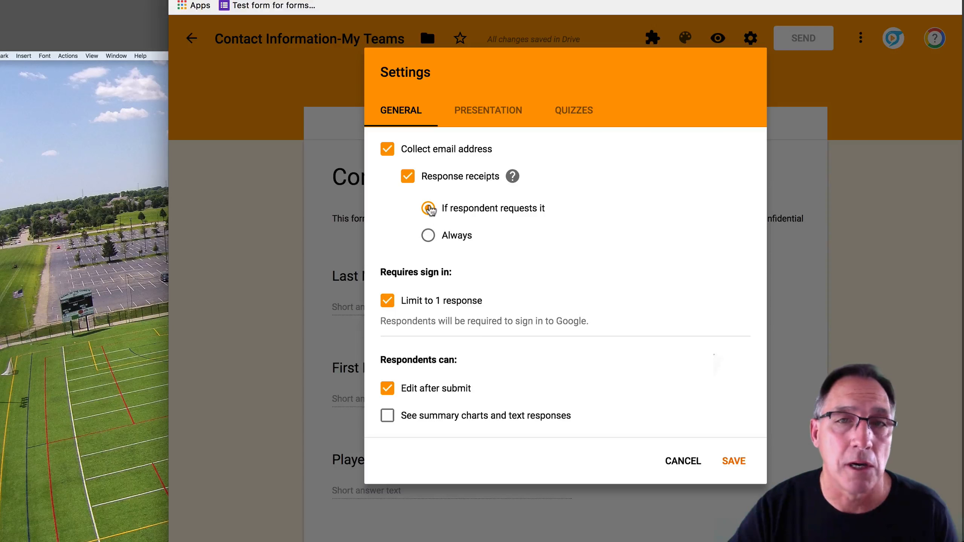
{"action": "left_click", "coordinate": [429, 237]}
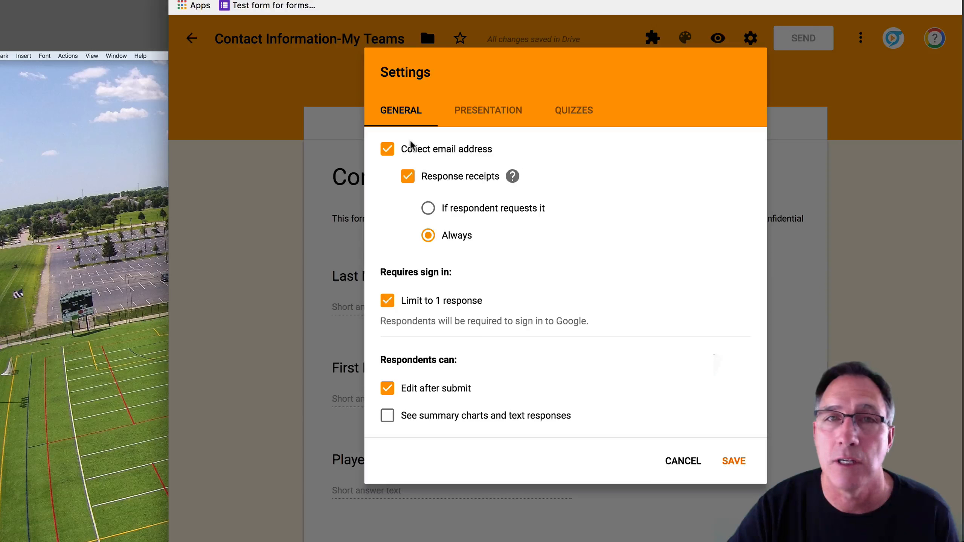
{"action": "left_click", "coordinate": [426, 210]}
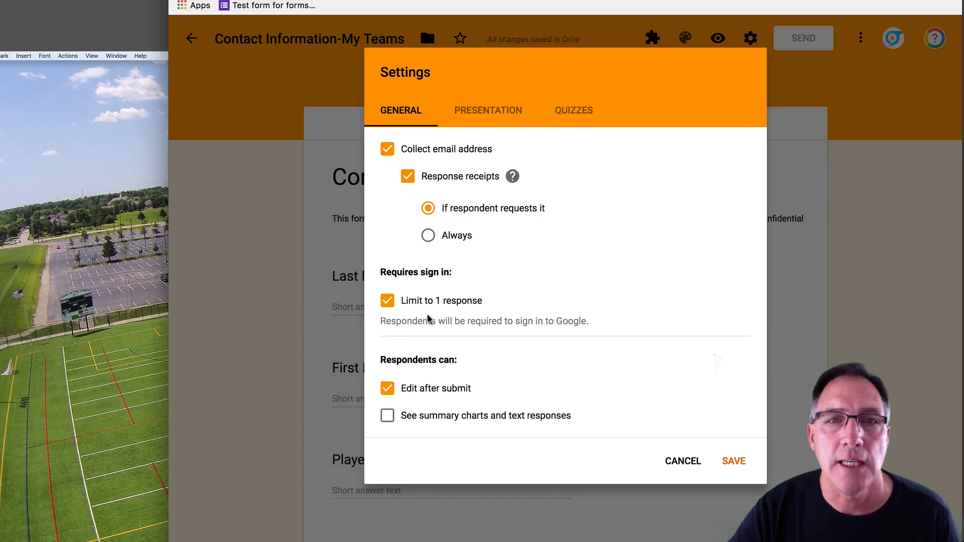
Keep the limit of 1 response and let respondents see summary charts and responses.
{"action": "left_click", "coordinate": [386, 300]}
{"action": "left_click", "coordinate": [386, 302]}
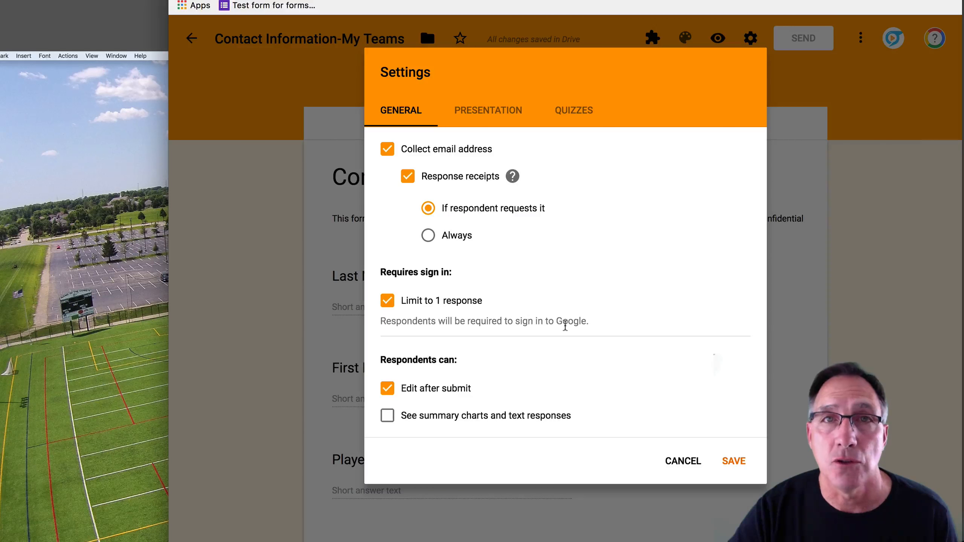
{"action": "left_click", "coordinate": [387, 302]}
{"action": "left_click", "coordinate": [388, 303]}
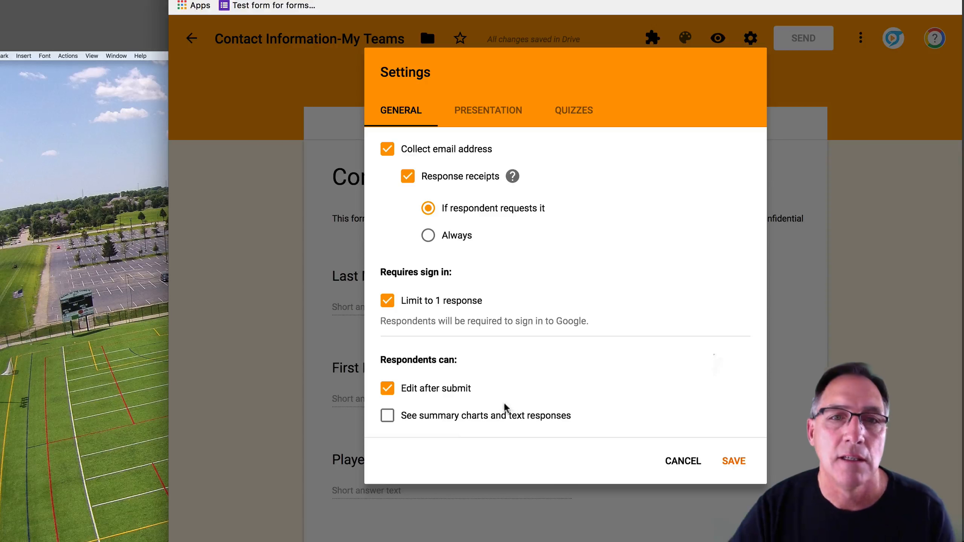
{"action": "left_click", "coordinate": [387, 416]}
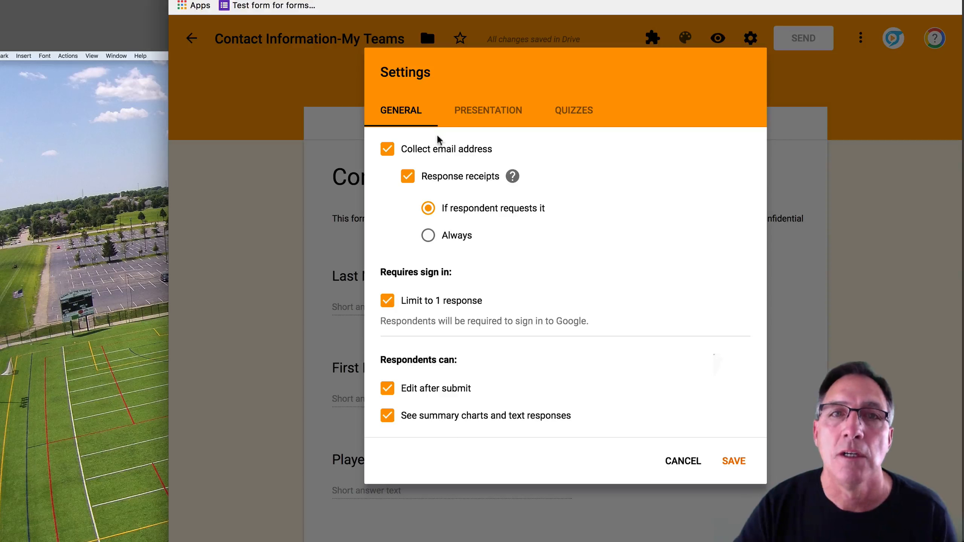
{"action": "left_click", "coordinate": [490, 114]}
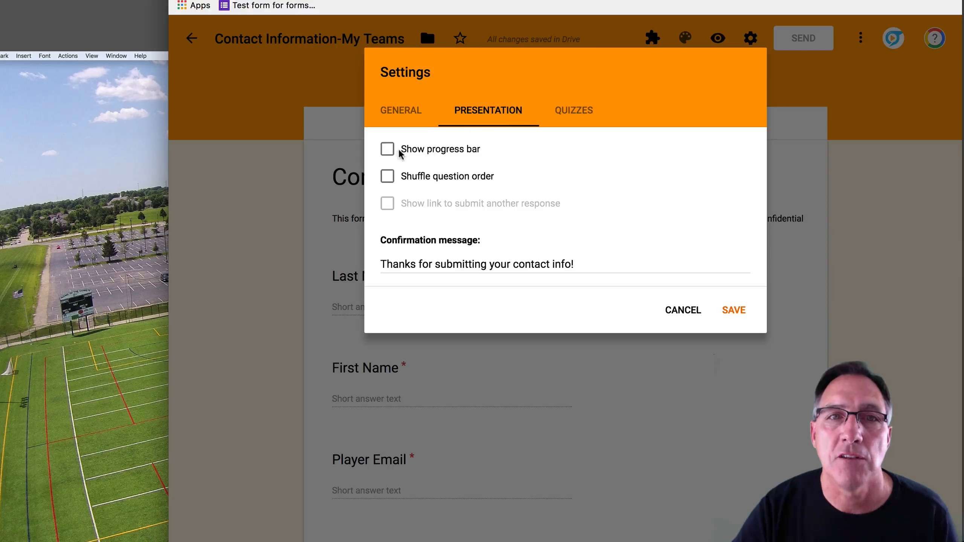
Turn on Show progress bar, keep question order unshuffled, and save the form settings.
{"action": "left_click", "coordinate": [388, 151]}
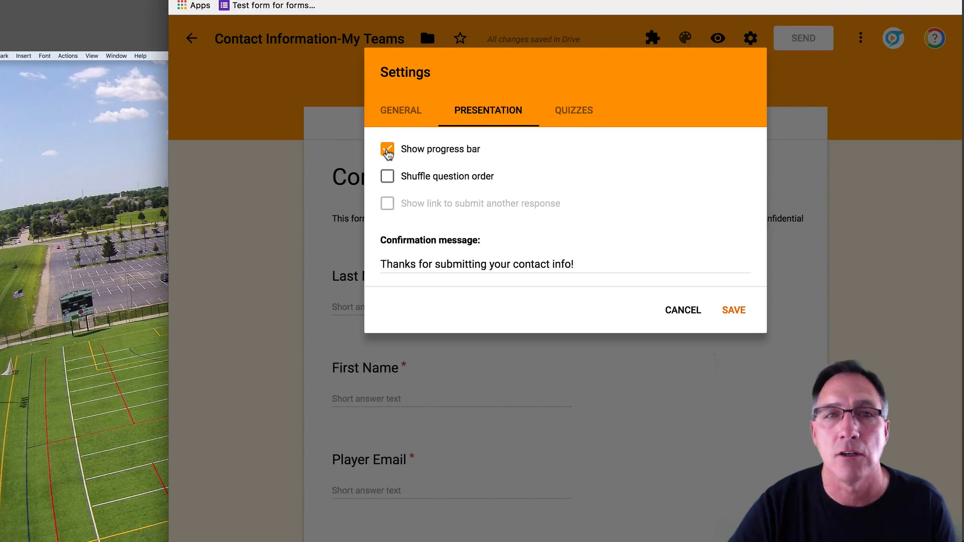
{"action": "left_click", "coordinate": [388, 181]}
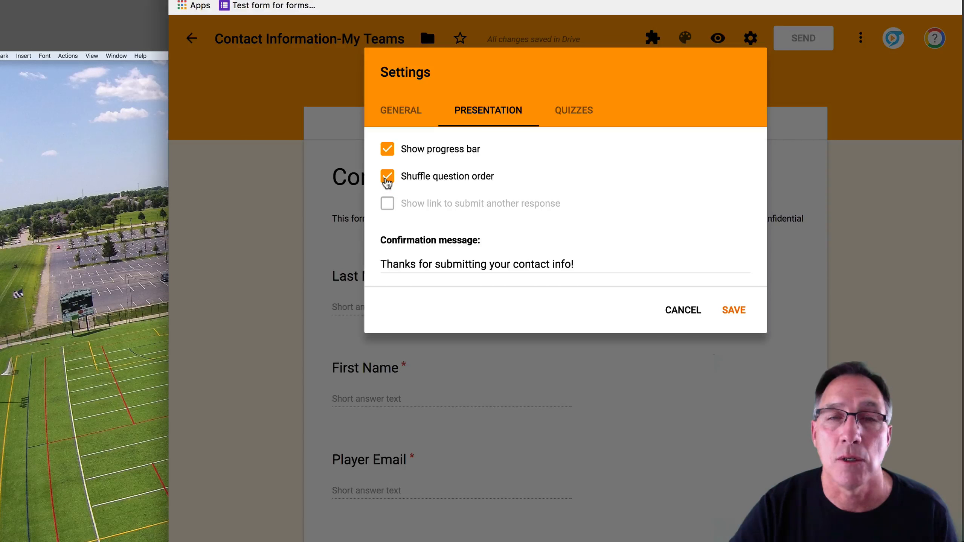
{"action": "left_click", "coordinate": [387, 181]}
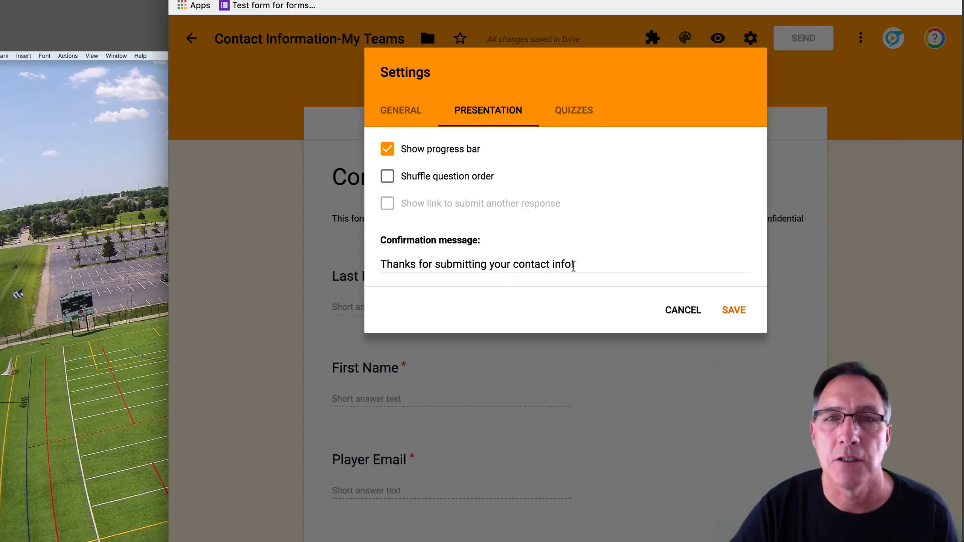
{"action": "left_click", "coordinate": [739, 312]}
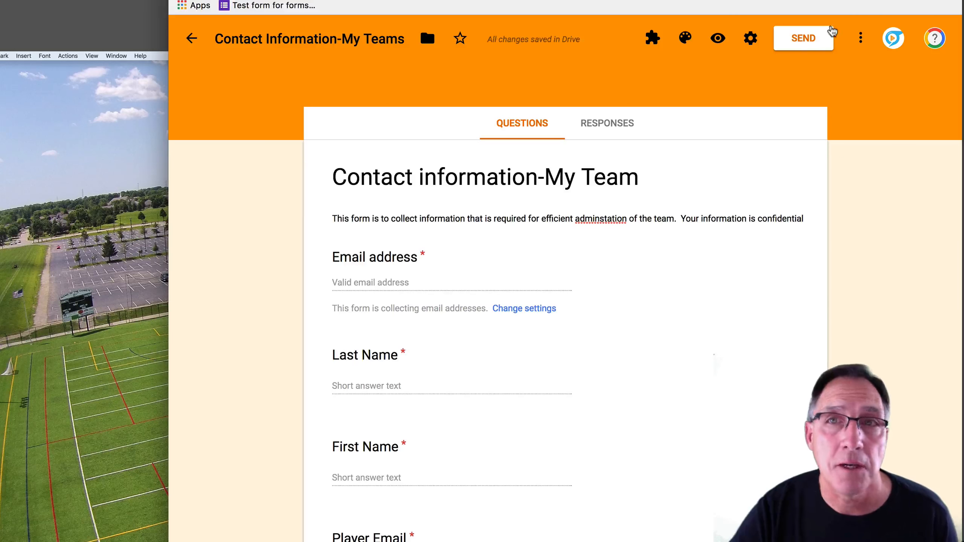
Copy the form's shortened goo.gl share link from the Send dialog, then open a new tab.
{"action": "left_click", "coordinate": [812, 40]}
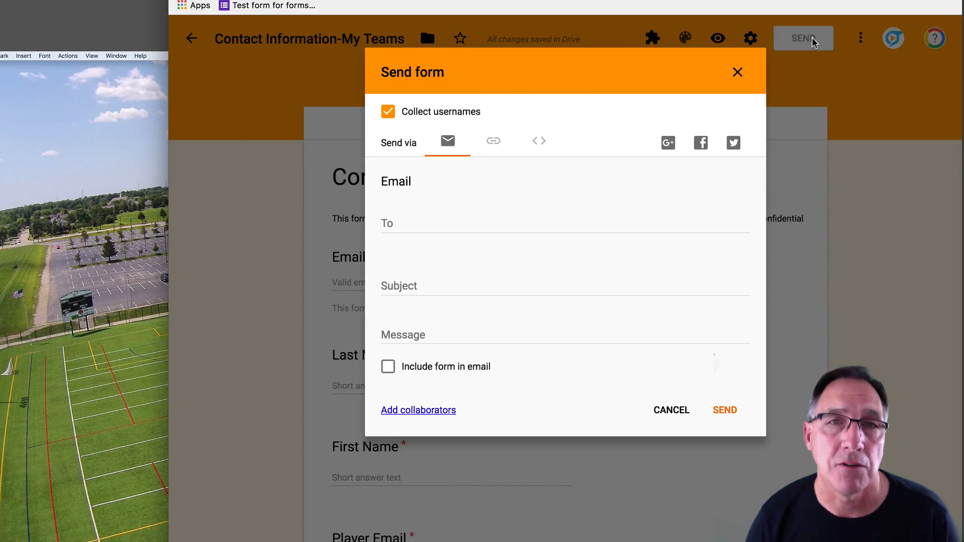
{"action": "left_click", "coordinate": [412, 224]}
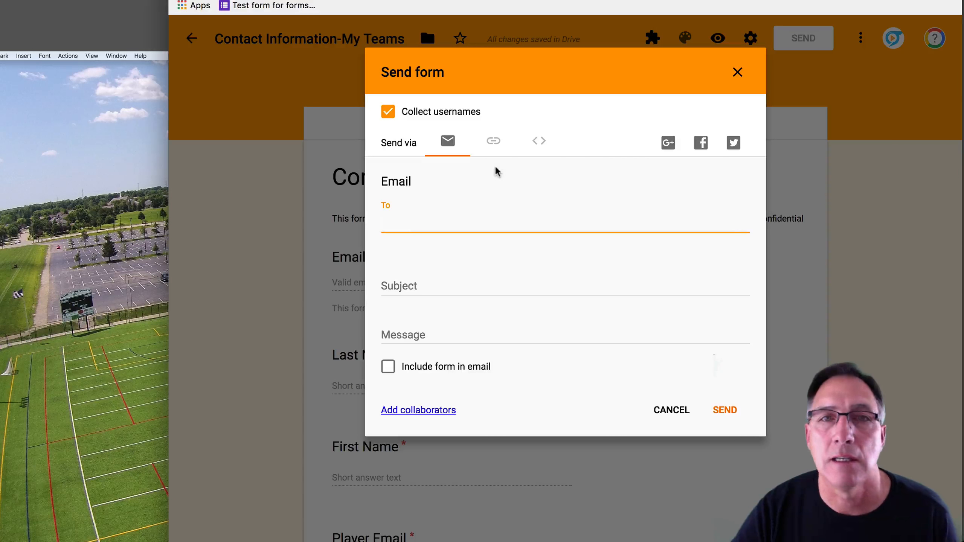
{"action": "left_click", "coordinate": [497, 150]}
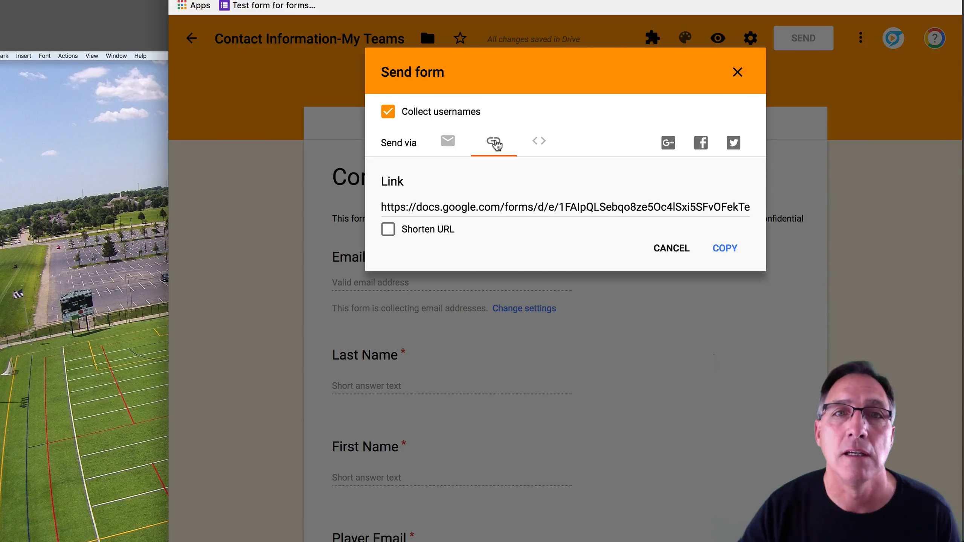
{"action": "left_click", "coordinate": [389, 230]}
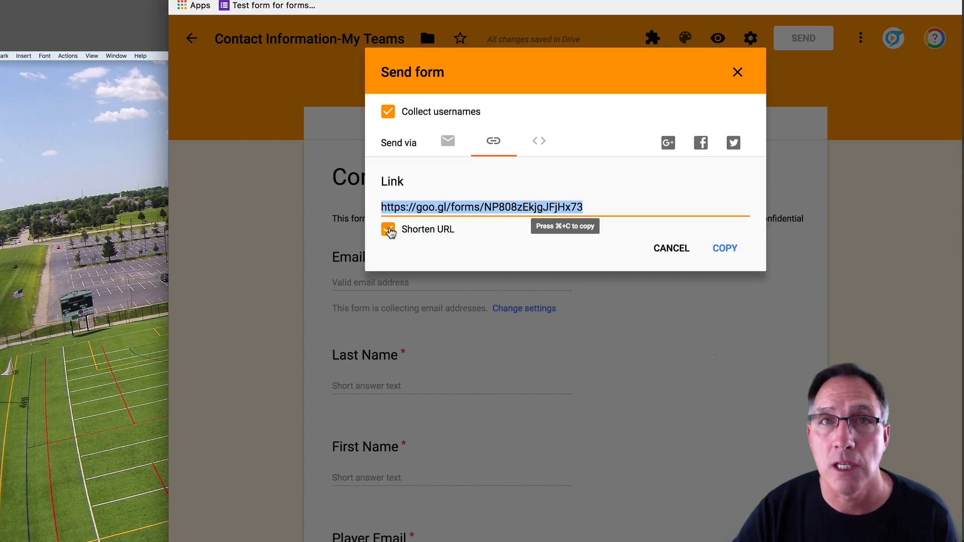
{"action": "left_click", "coordinate": [595, 210]}
{"action": "left_click", "coordinate": [578, 231]}
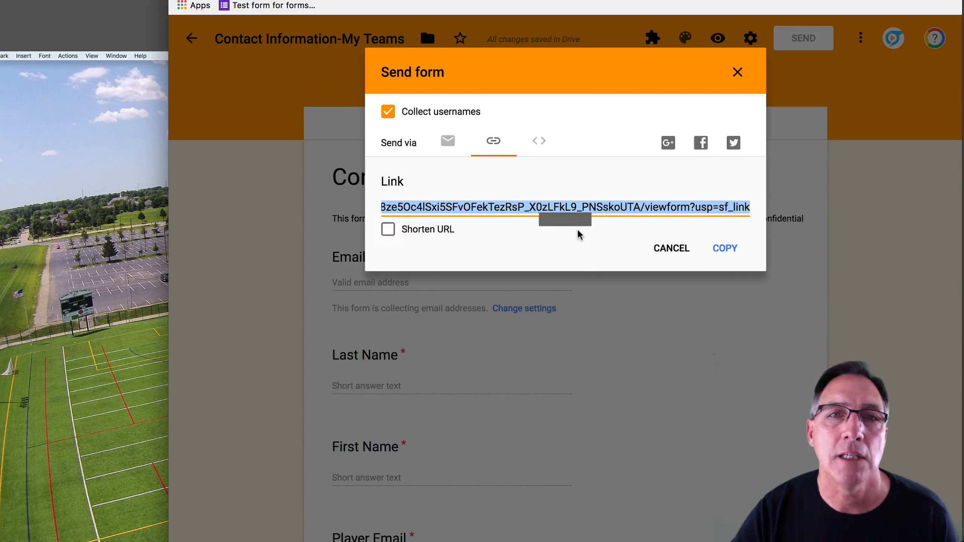
{"action": "left_click", "coordinate": [388, 230]}
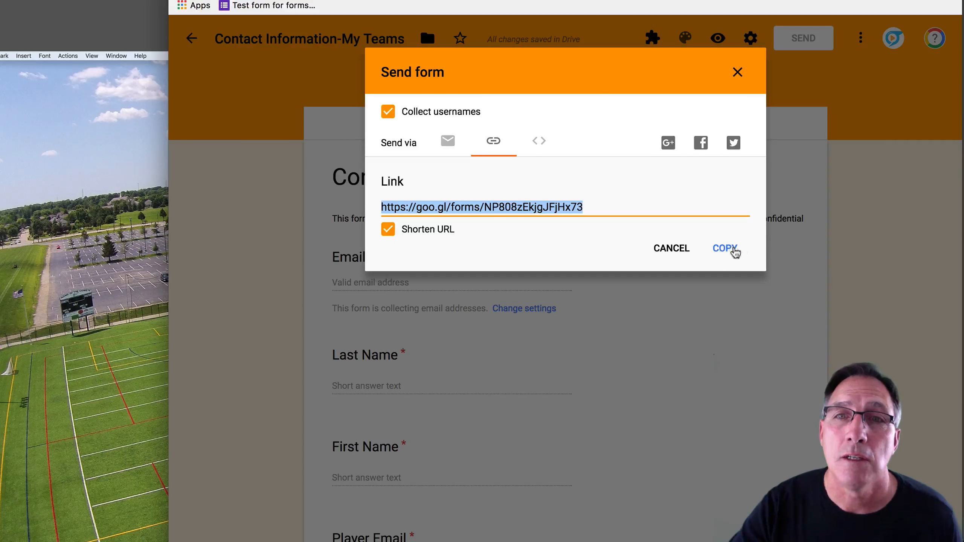
{"action": "left_click", "coordinate": [719, 251]}
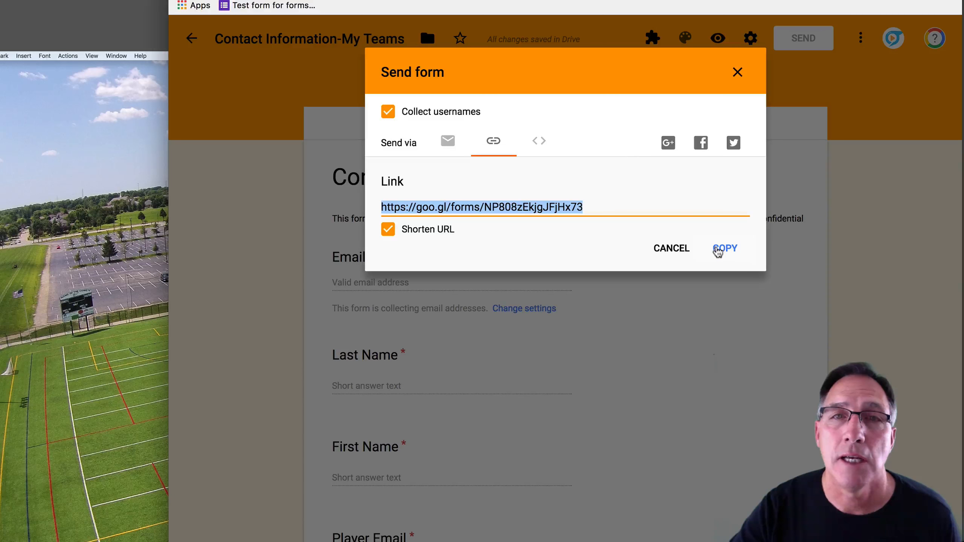
{"action": "key", "text": "super+t"}
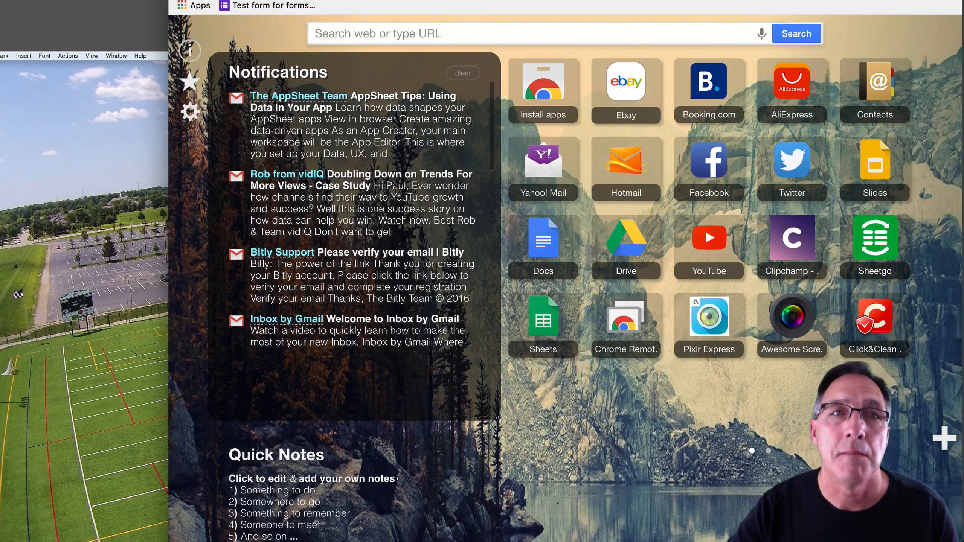
Open Gmail, compose a new message, and begin typing the account's own email as recipient.
{"action": "type", "text": "mail"}
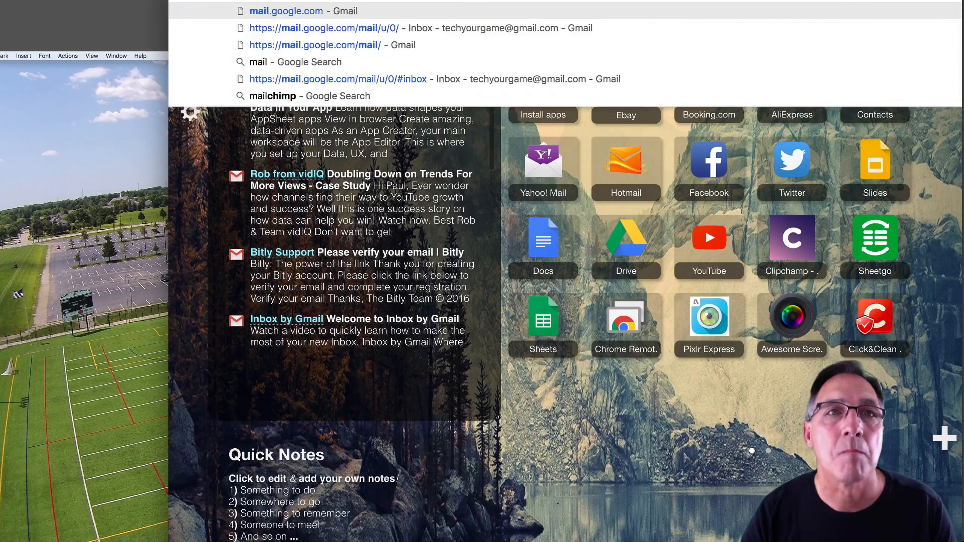
{"action": "key", "text": "Return"}
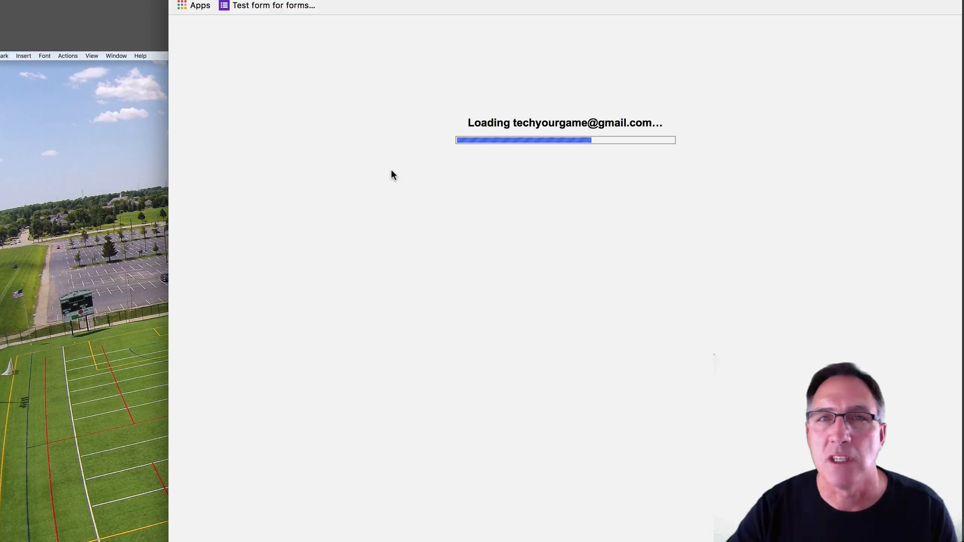
{"action": "left_click", "coordinate": [209, 102]}
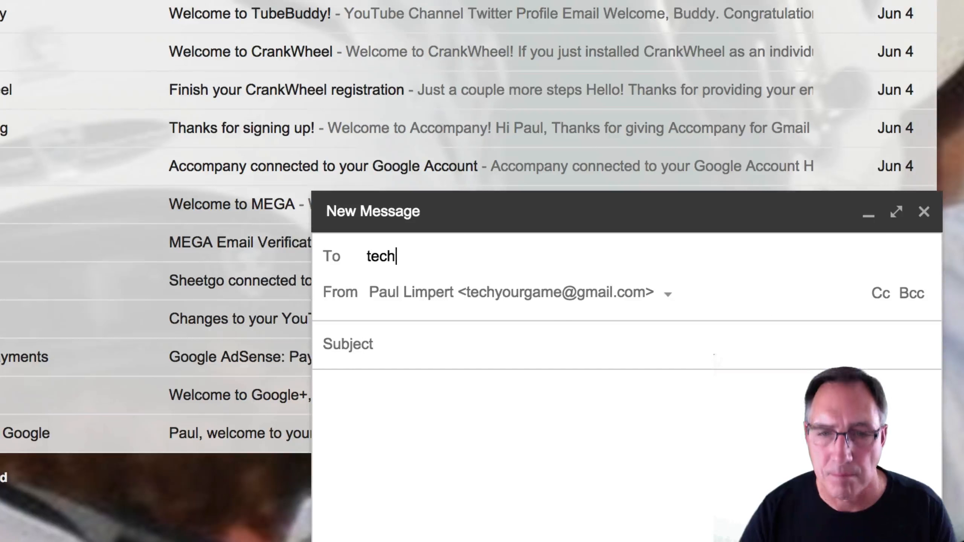
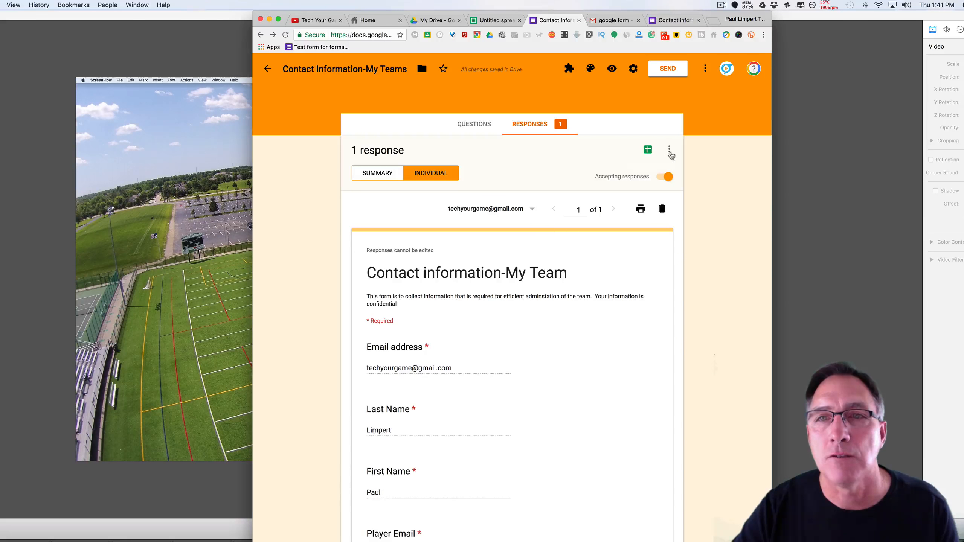
Show the response options menu beside the Sheets icon for the form's single response.
{"action": "left_click", "coordinate": [670, 149]}
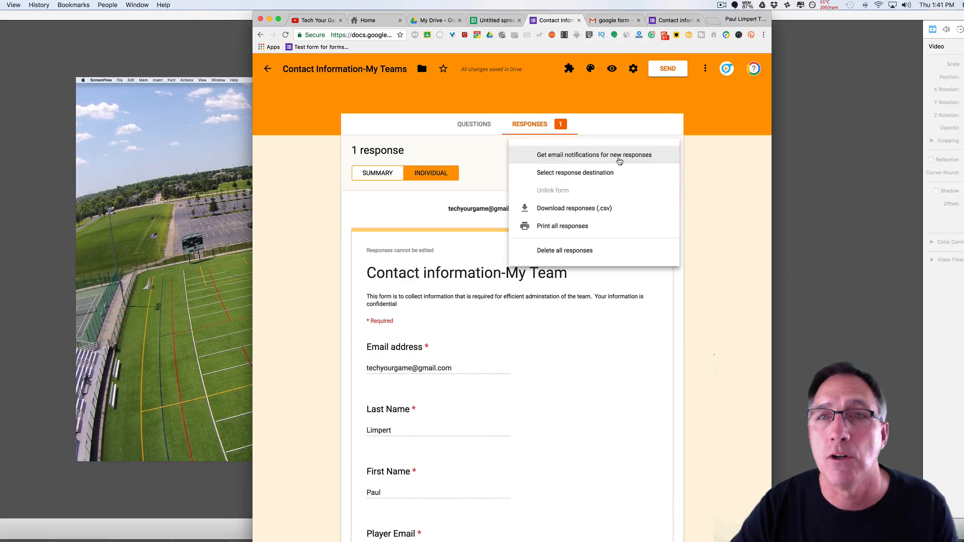
{"action": "scroll", "coordinate": [560, 183], "scroll_direction": "down", "scroll_amount": 1}
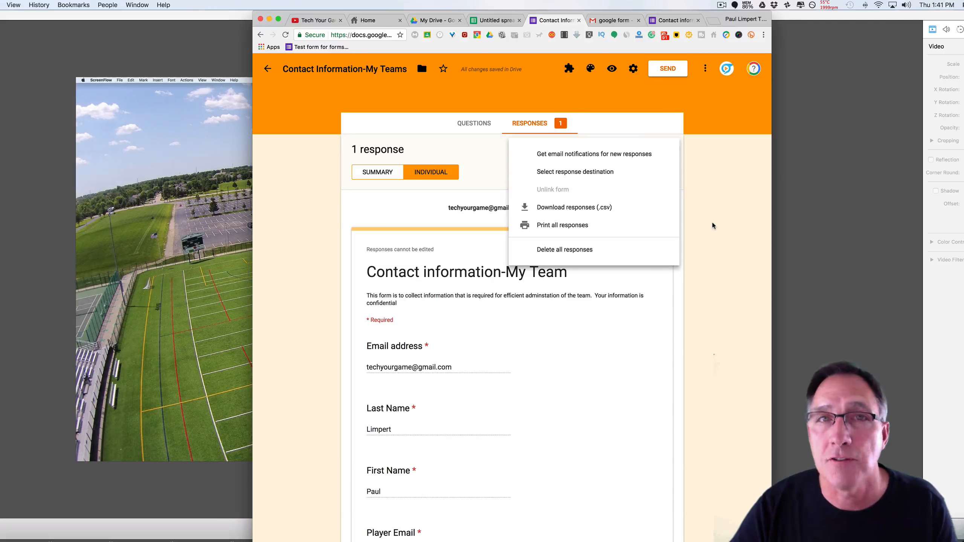
Send responses to a newly created spreadsheet, Contact Information-My Teams (Responses).
{"action": "left_click", "coordinate": [717, 213]}
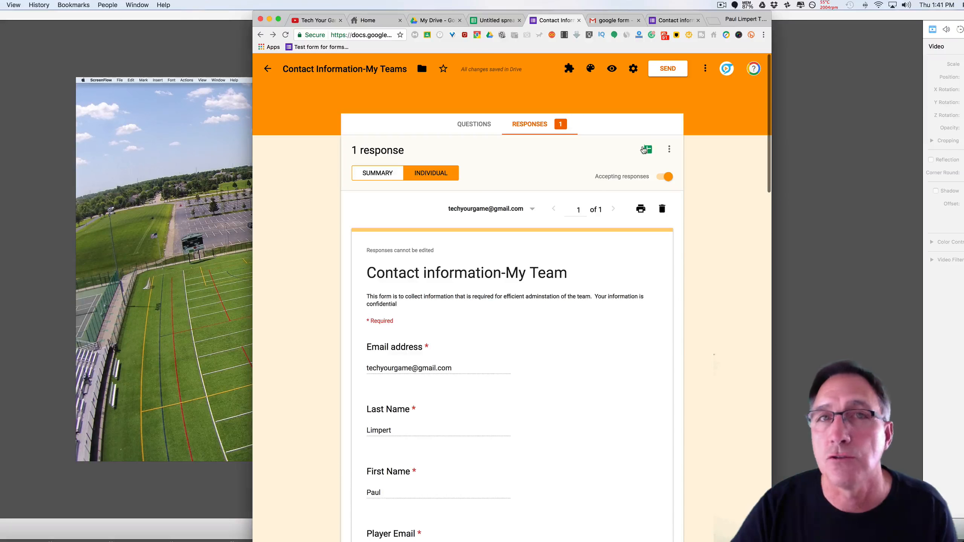
{"action": "left_click", "coordinate": [648, 153]}
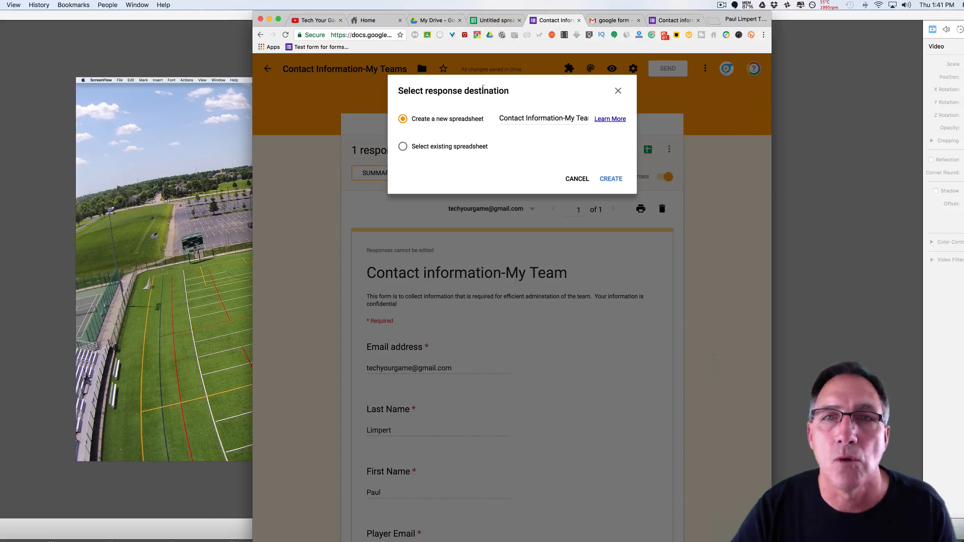
{"action": "left_click", "coordinate": [402, 147]}
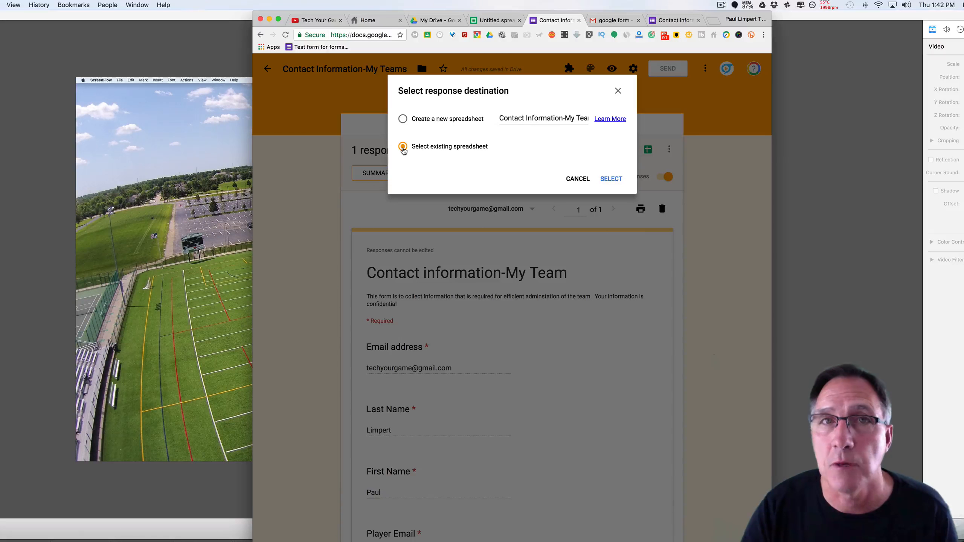
{"action": "left_click", "coordinate": [435, 121]}
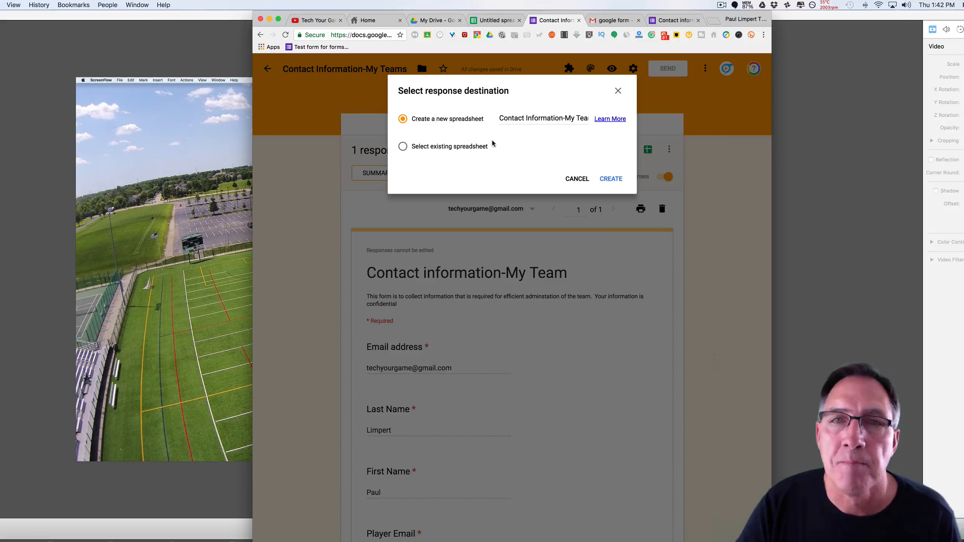
{"action": "left_click", "coordinate": [609, 179]}
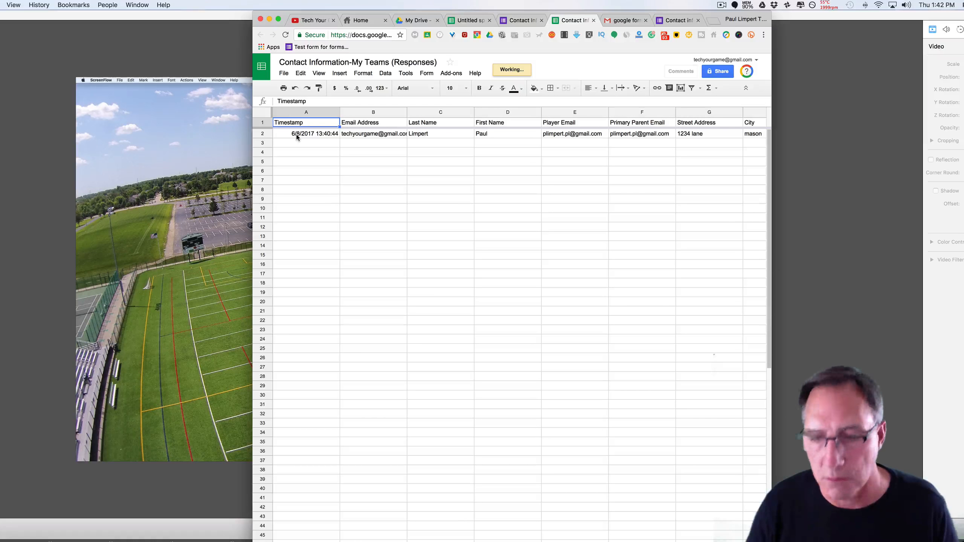
Step through the Timestamp, Email Address, Last Name and First Name headers, then the response row.
{"action": "key", "text": "Right"}
{"action": "key", "text": "Left"}
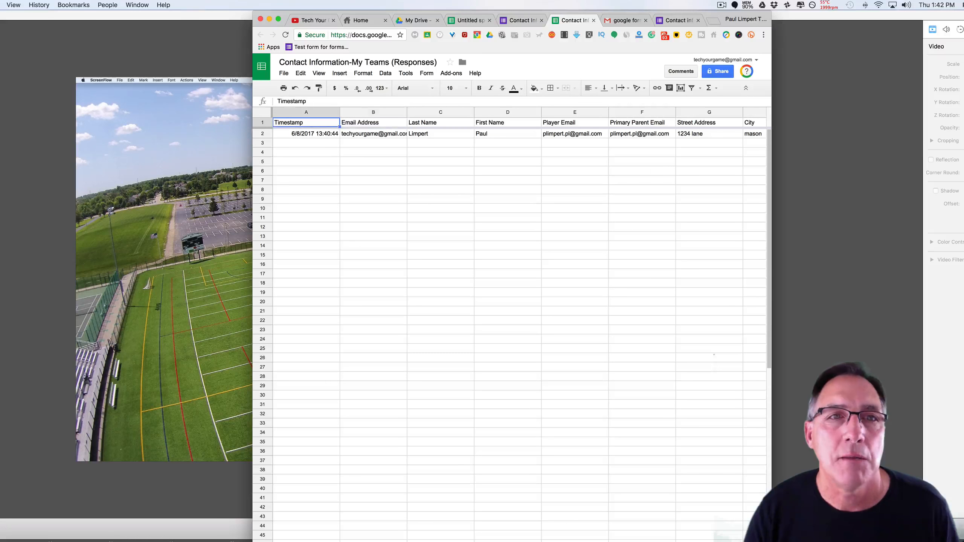
{"action": "key", "text": "Right"}
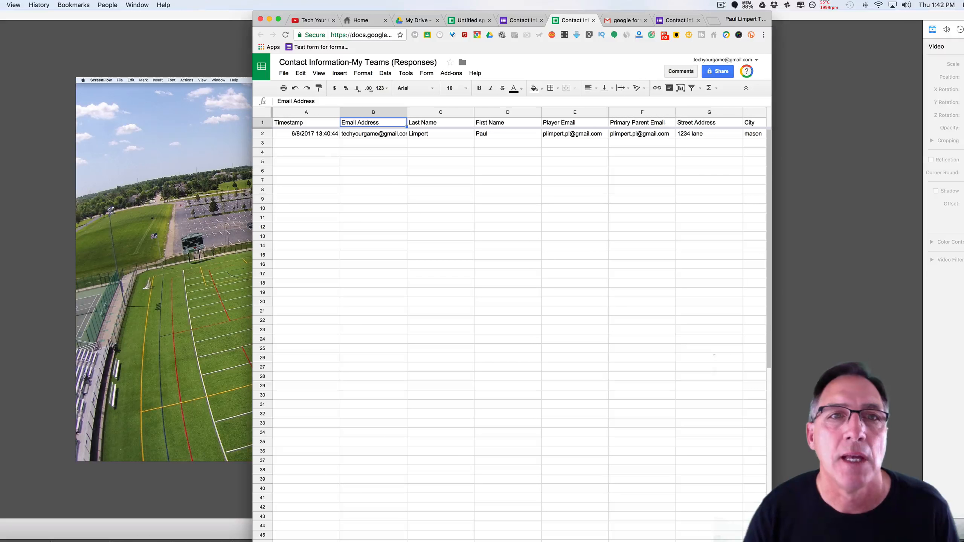
{"action": "key", "text": "Right"}
{"action": "key", "text": "Right"}
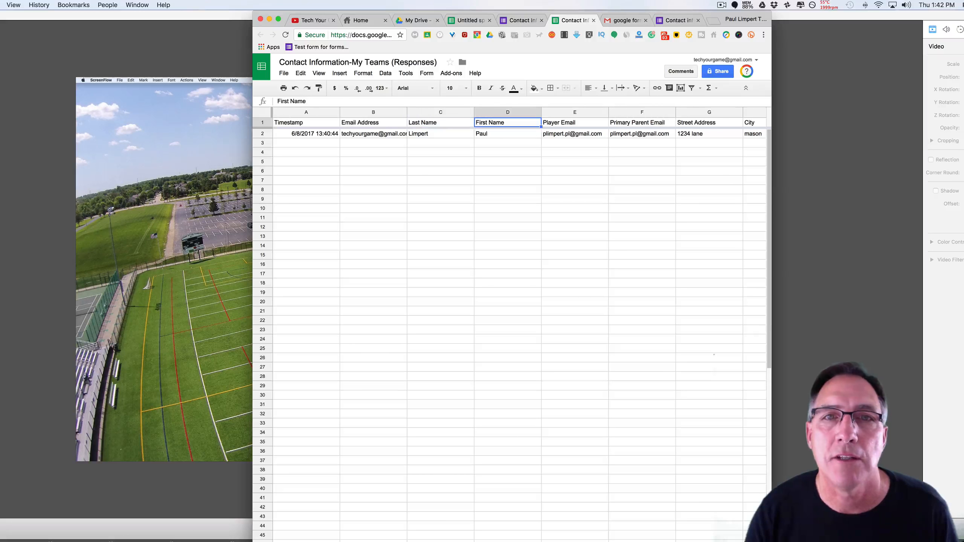
{"action": "key", "text": "Right"}
{"action": "key", "text": "Right"}
{"action": "key", "text": "Right"}
{"action": "key", "text": "Right"}
{"action": "key", "text": "Right"}
{"action": "key", "text": "Right"}
{"action": "key", "text": "Right"}
{"action": "key", "text": "Right"}
{"action": "key", "text": "Right"}
{"action": "key", "text": "Right"}
{"action": "key", "text": "Right"}
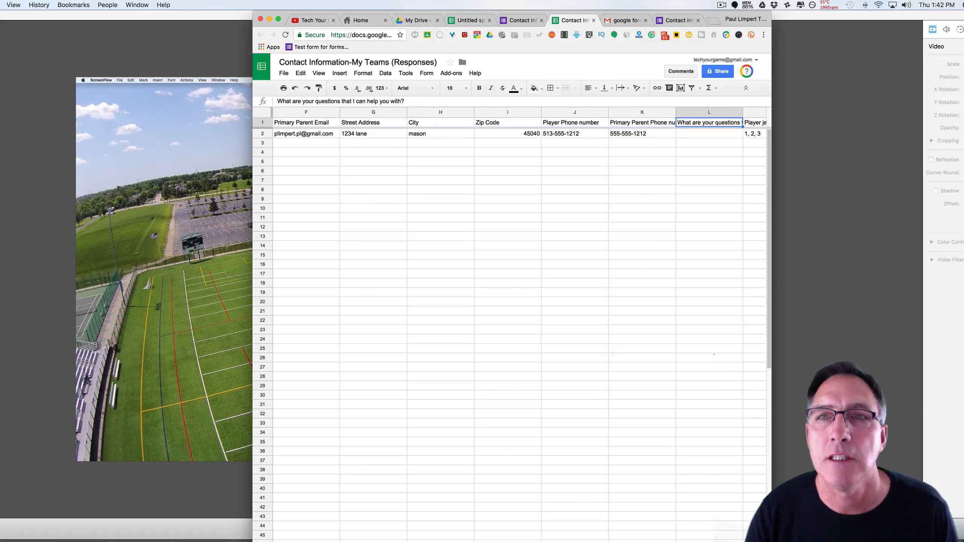
{"action": "key", "text": "Down"}
{"action": "key", "text": "Left"}
{"action": "key", "text": "Left"}
{"action": "key", "text": "Left"}
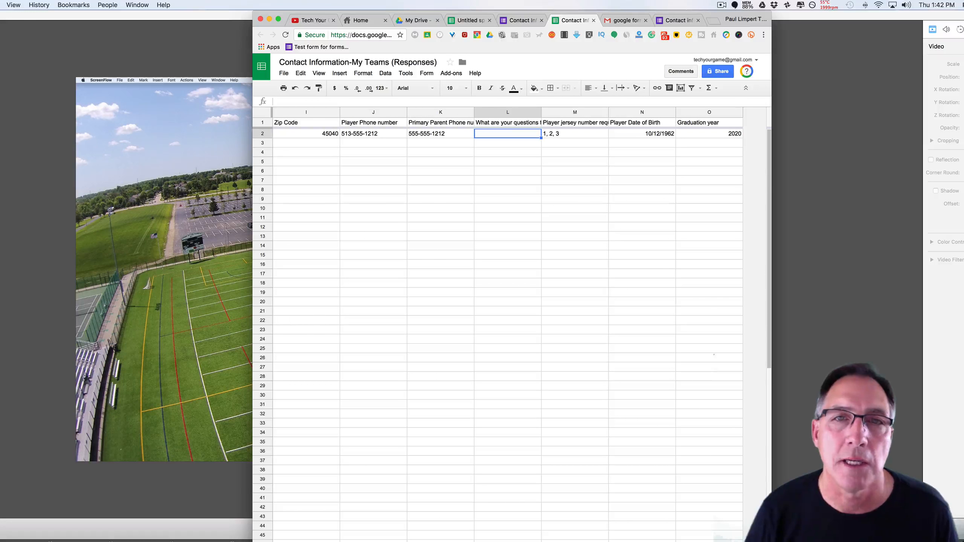
Select the Player jersey number request, Graduation year and Player Date of Birth columns.
{"action": "left_click", "coordinate": [582, 112]}
{"action": "left_click", "coordinate": [720, 113]}
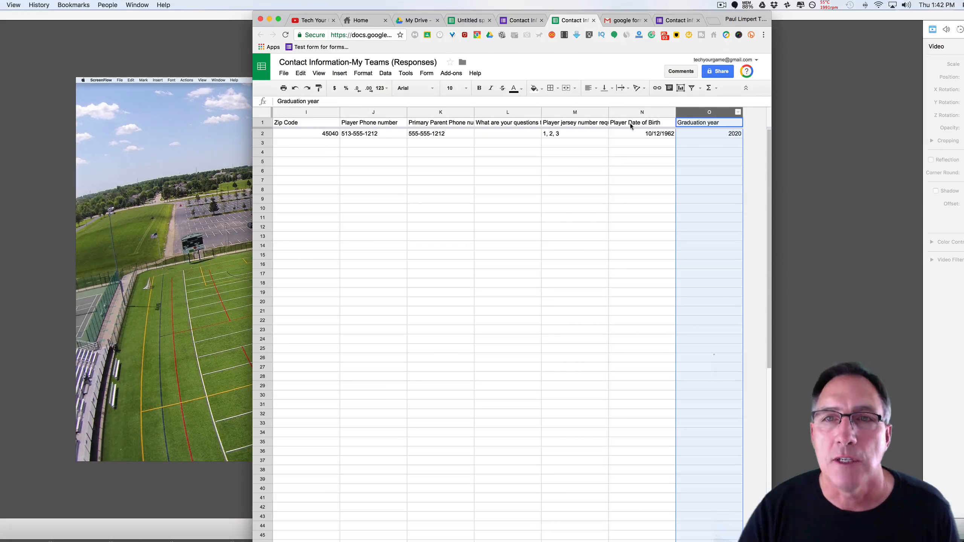
{"action": "left_click", "coordinate": [623, 114]}
{"action": "scroll", "coordinate": [431, 154], "scroll_direction": "left", "scroll_amount": 8}
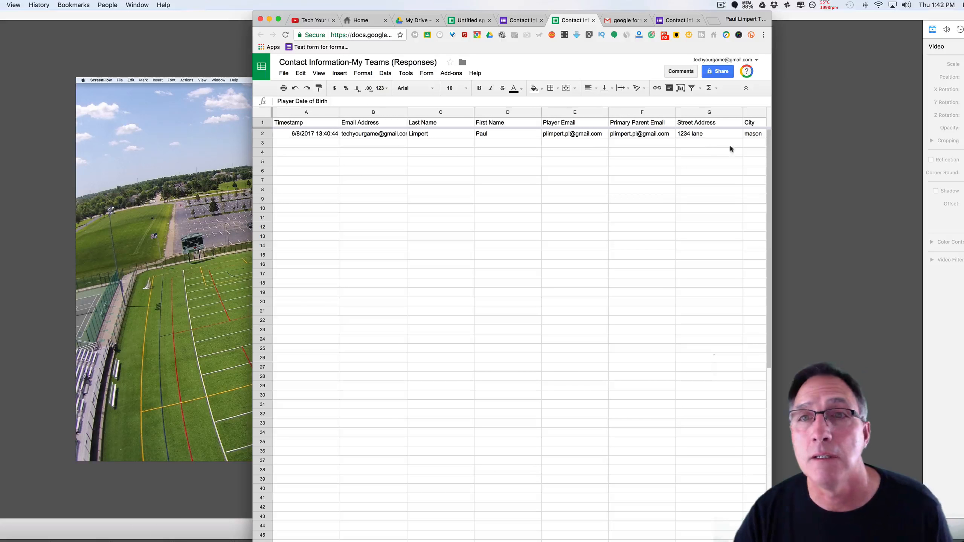
{"action": "scroll", "coordinate": [607, 161], "scroll_direction": "right", "scroll_amount": 7}
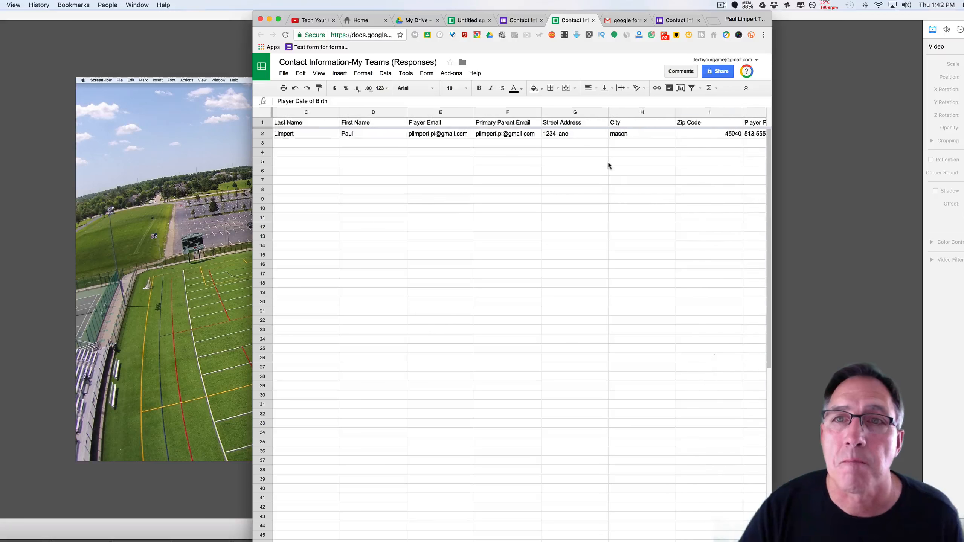
{"action": "left_click", "coordinate": [756, 135]}
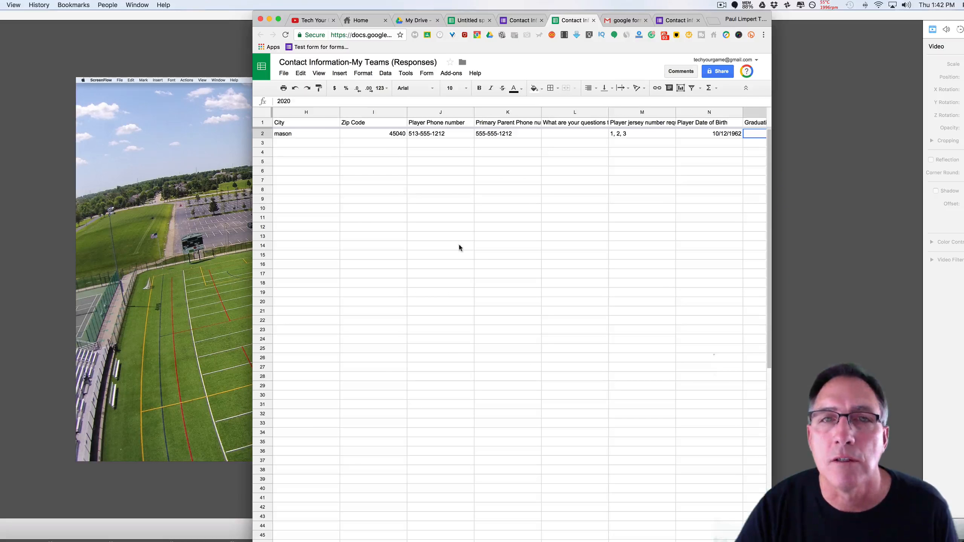
{"action": "left_click", "coordinate": [361, 112]}
{"action": "left_click", "coordinate": [421, 112]}
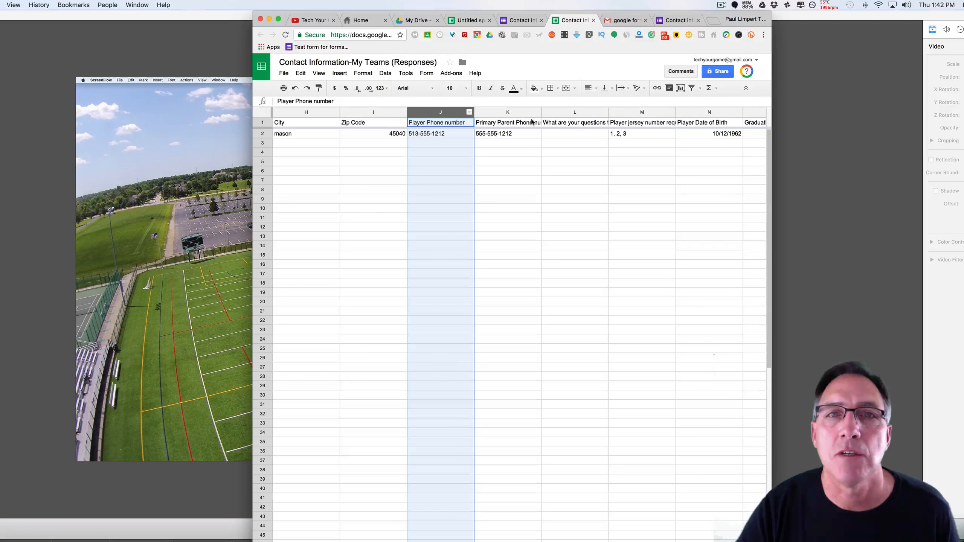
{"action": "left_click", "coordinate": [528, 112]}
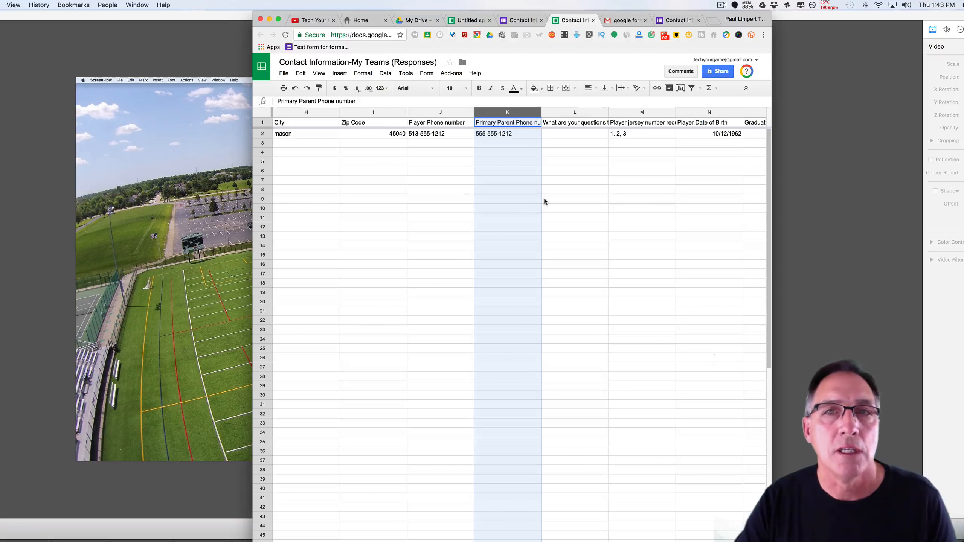
{"action": "left_click", "coordinate": [451, 228]}
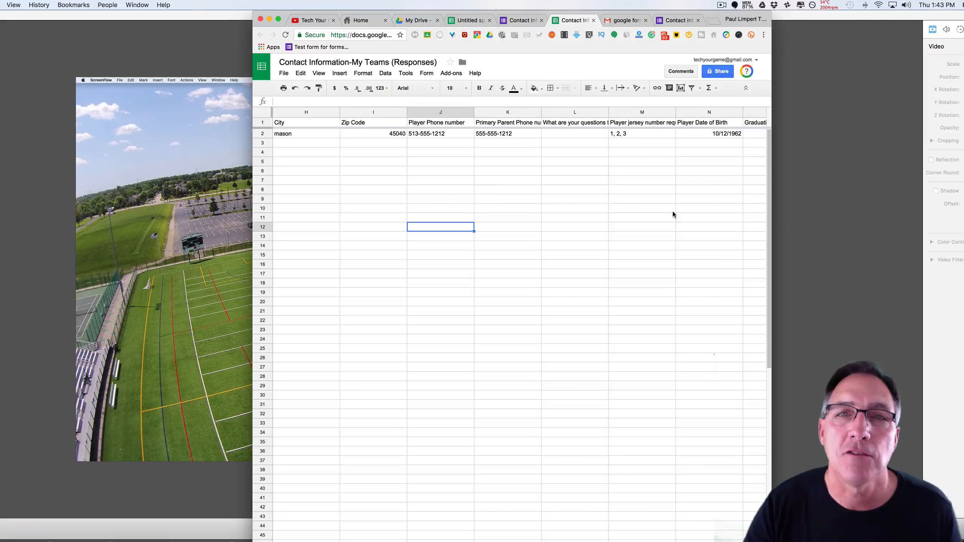
{"action": "left_click", "coordinate": [495, 148]}
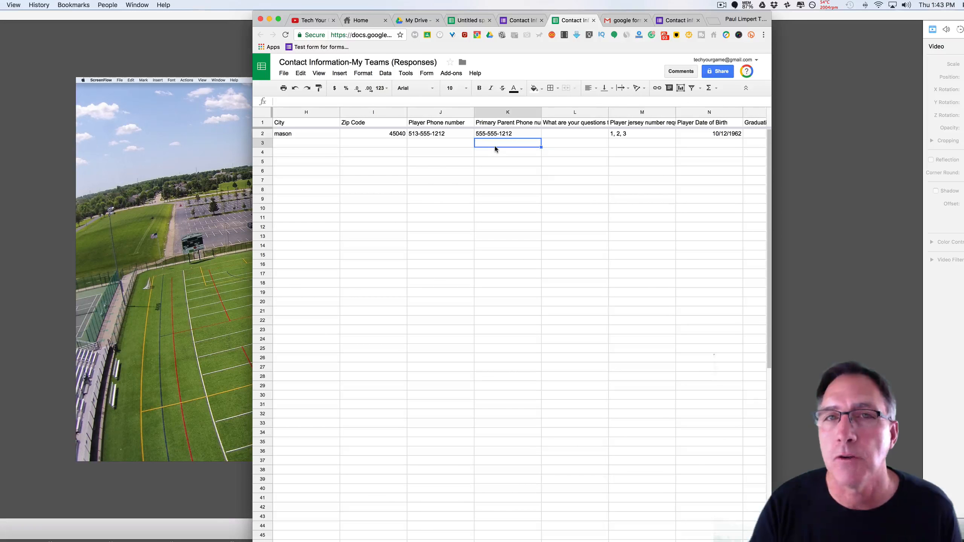